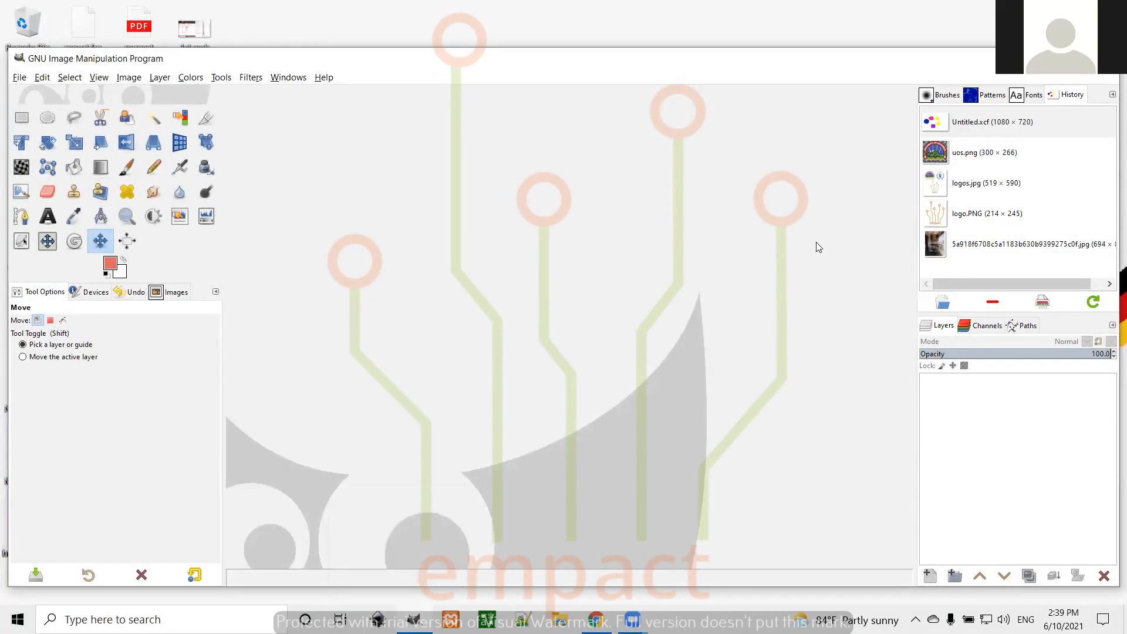
Step: Show the brushes in place of the document history
left_click(939, 98)
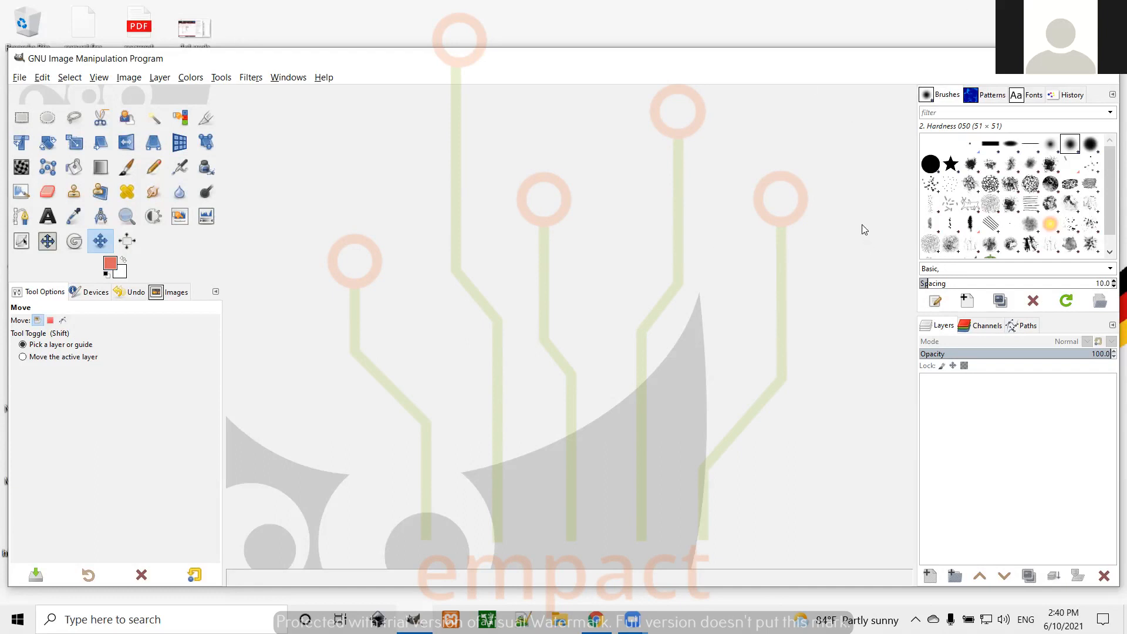
Step: Switch to Chrome and search for "flower" in a new tab, showing the image results
left_click(596, 620)
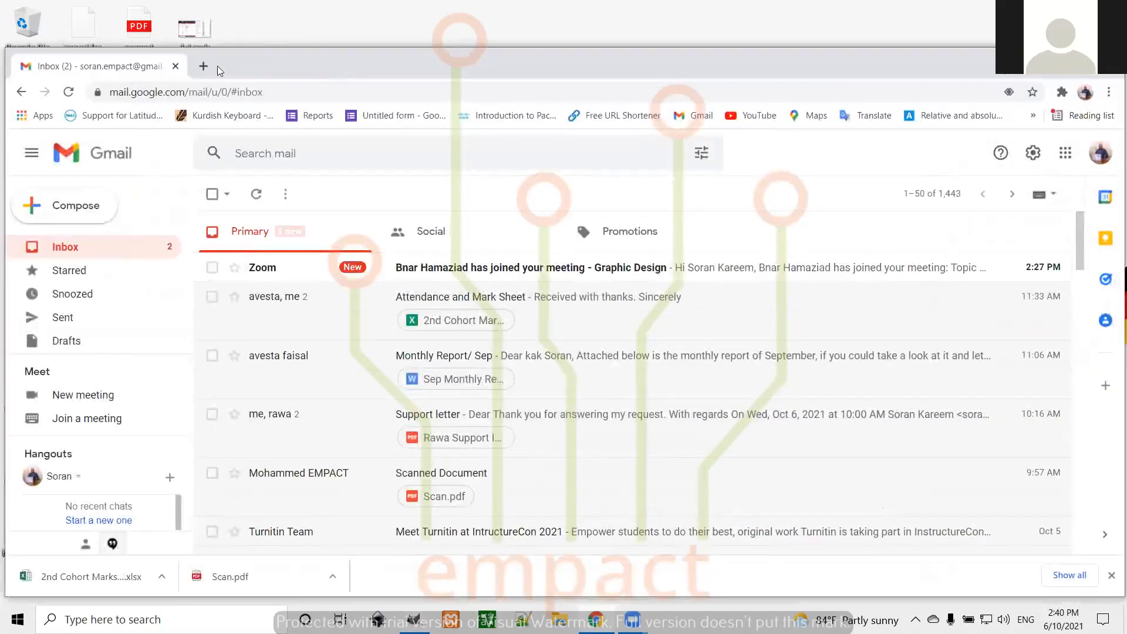
left_click(204, 66)
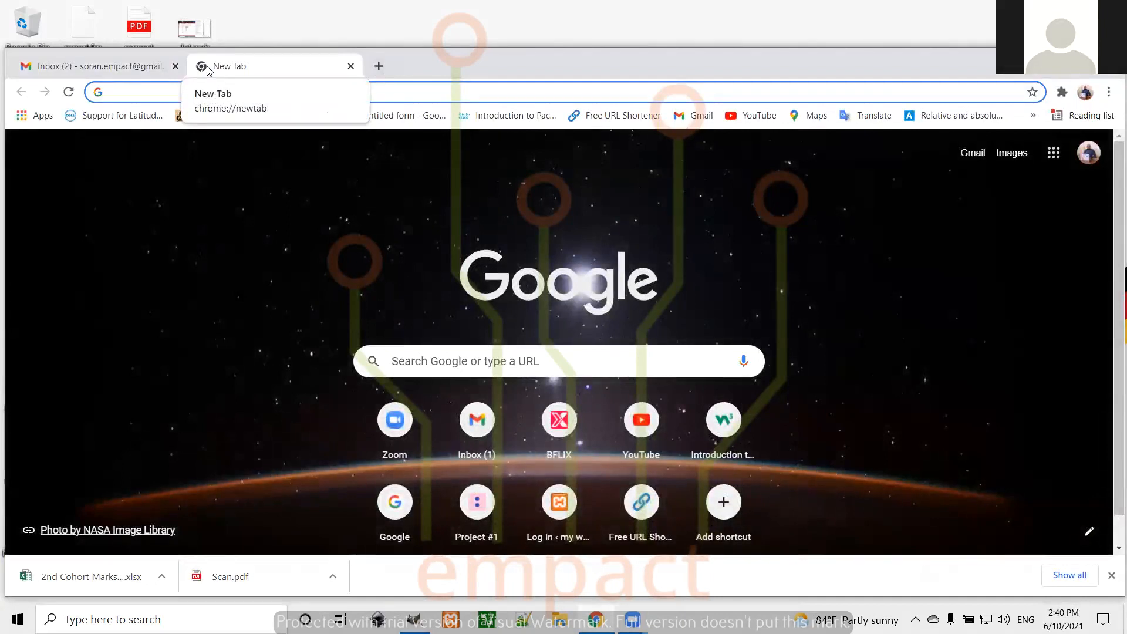
type("flower")
key("Return")
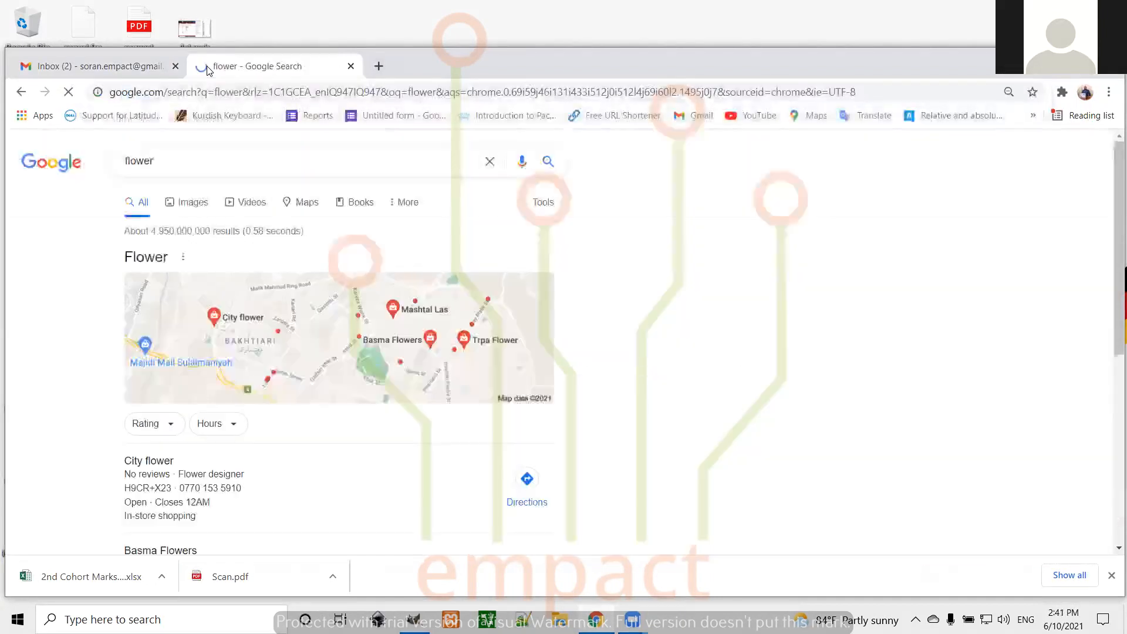
left_click(188, 202)
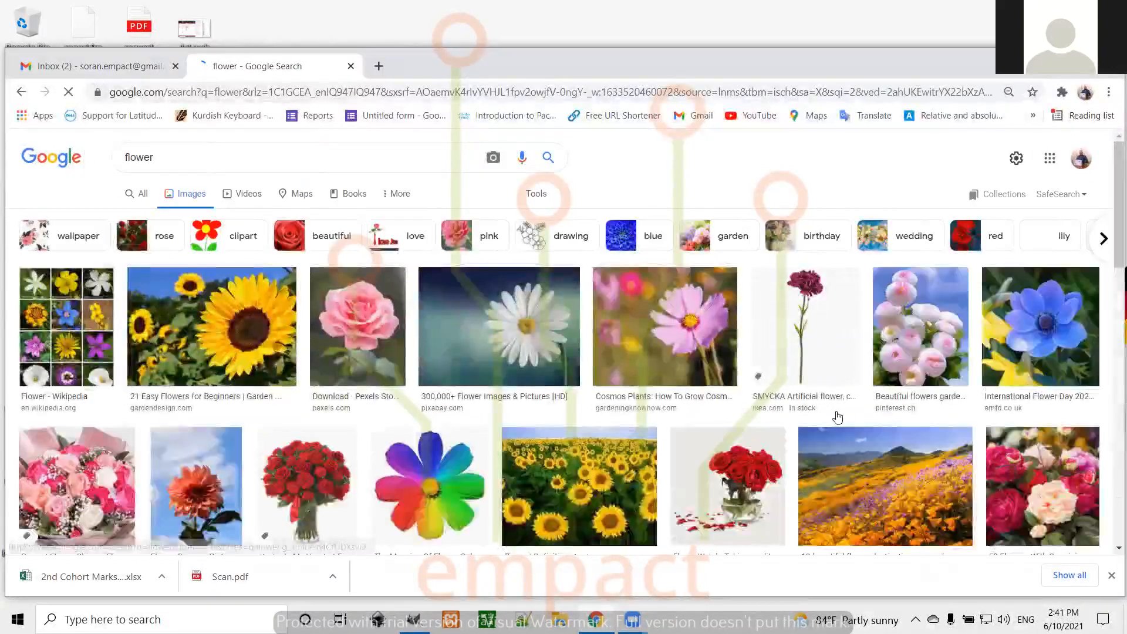
Step: Find the Unsplash picture of an orange flower on a dark green background and open its preview
scroll(838, 417, "down", 2)
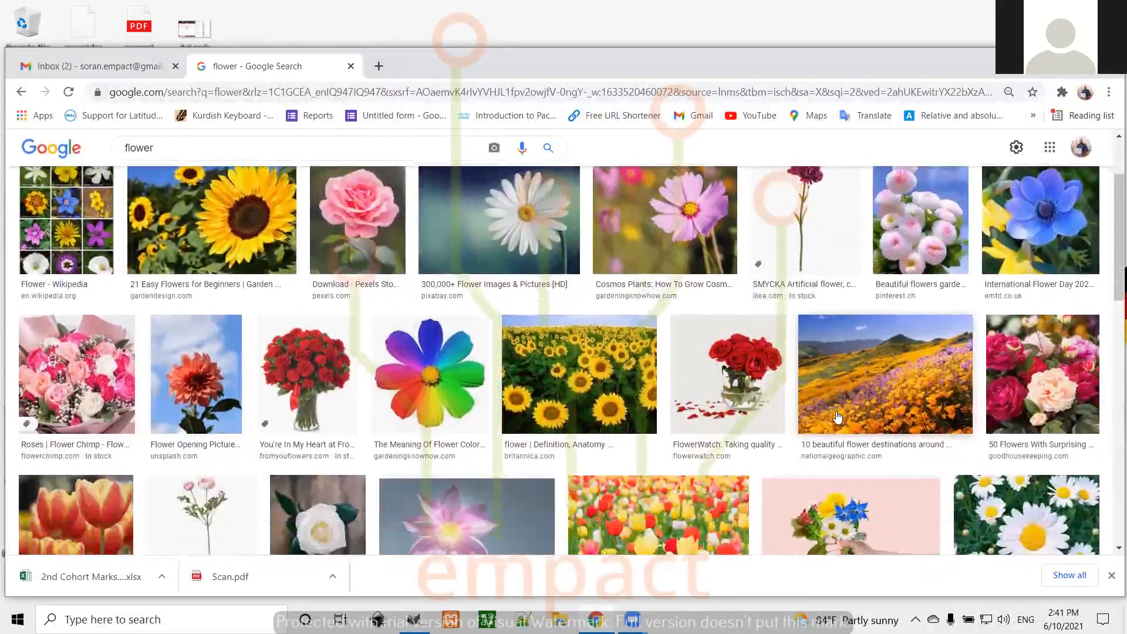
scroll(837, 416, "down", 5)
scroll(837, 417, "down", 1)
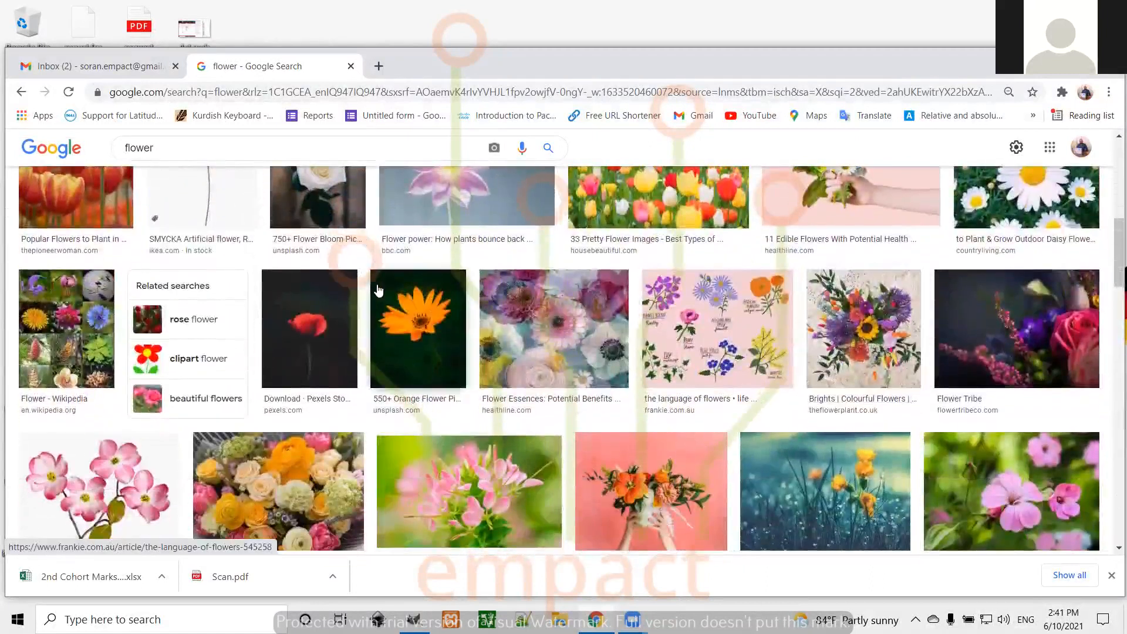
left_click(400, 311)
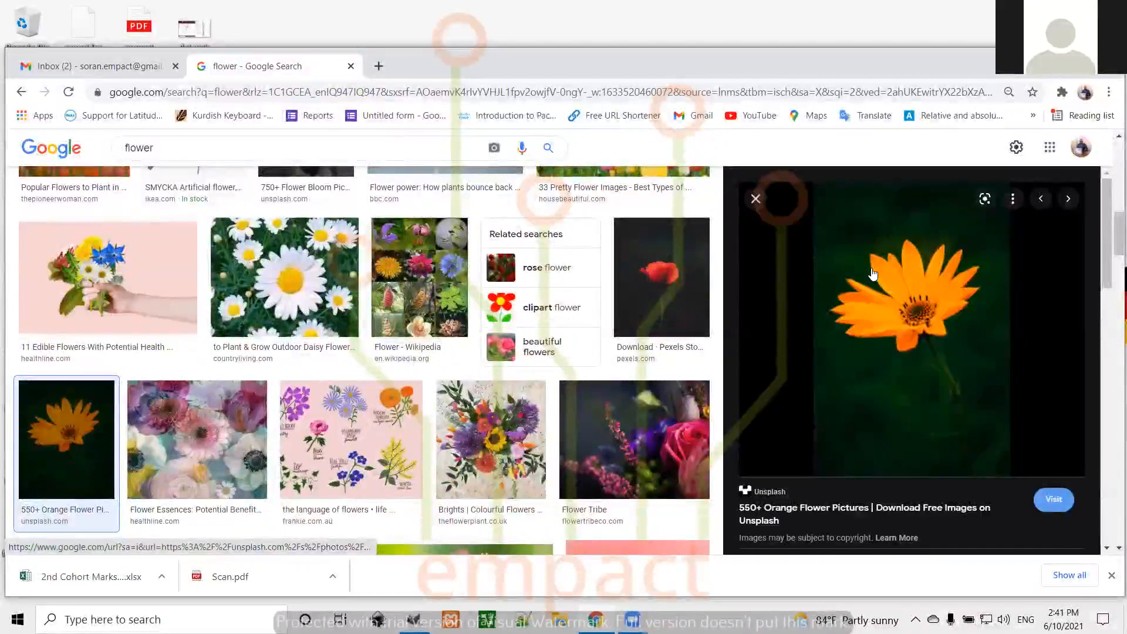
Step: Copy the orange flower's image address and try to create a new GIMP image from the clipboard
right_click(893, 268)
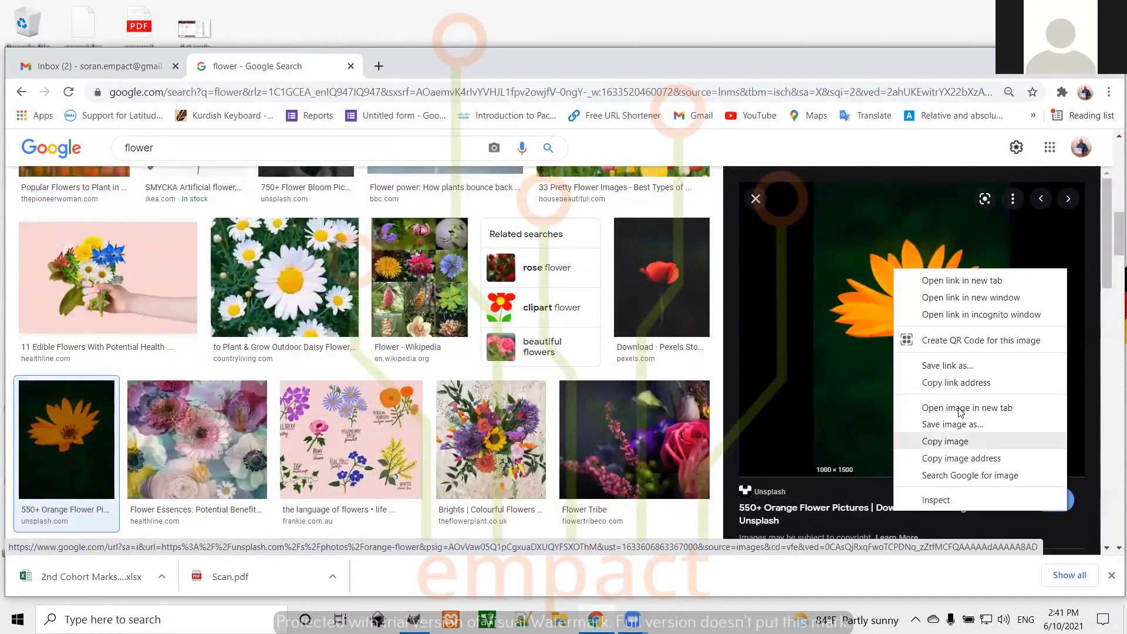
left_click(949, 458)
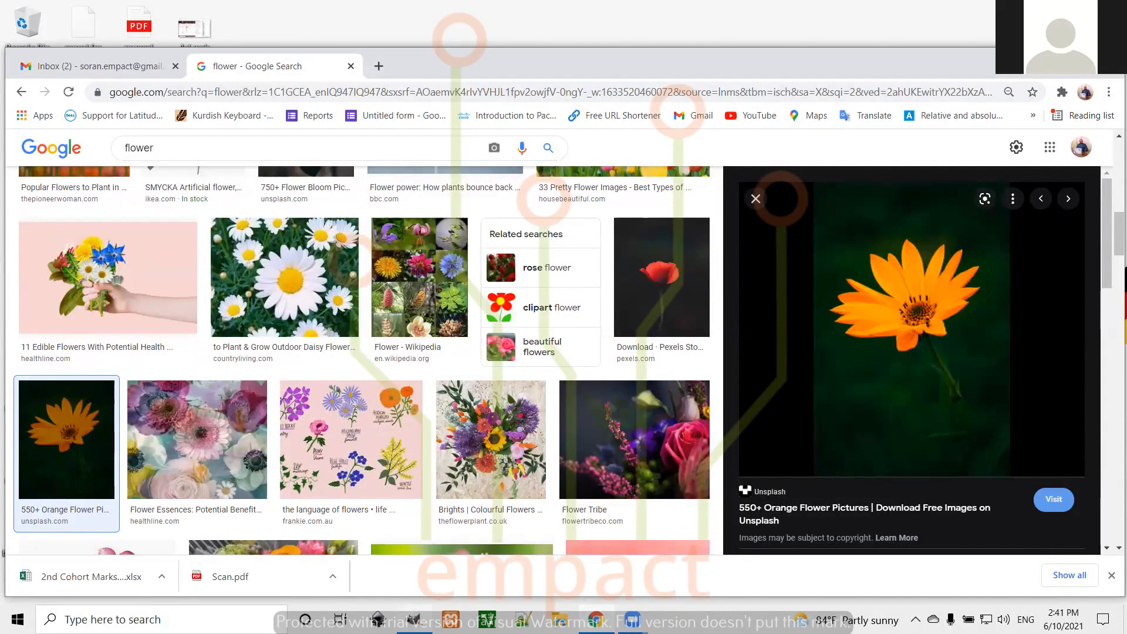
left_click(413, 618)
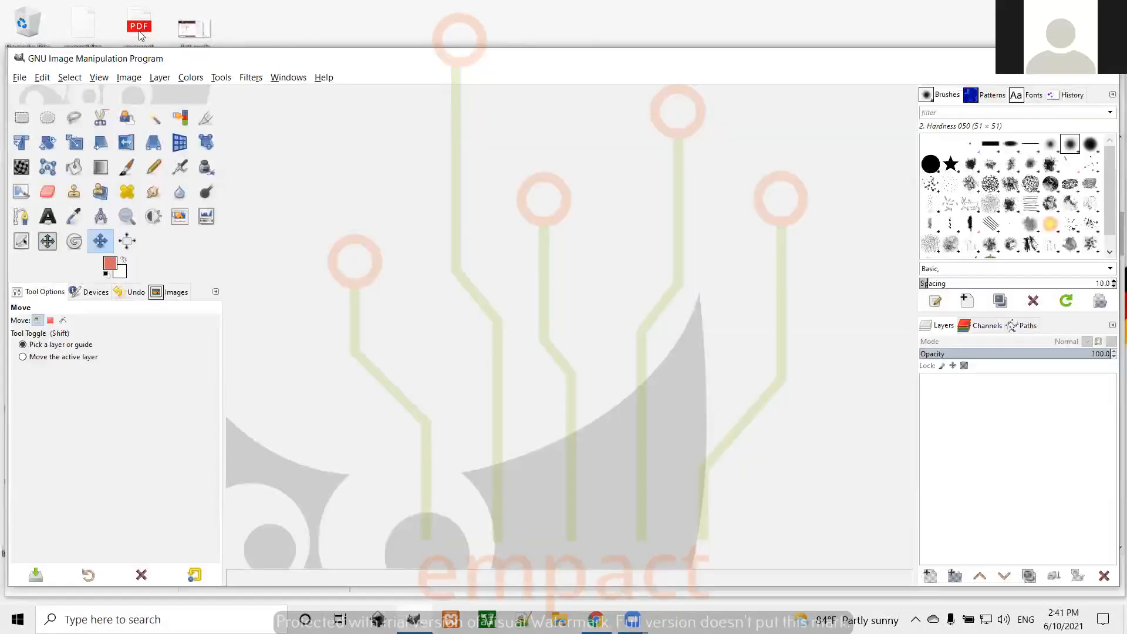
left_click(20, 77)
mouse_move(51, 111)
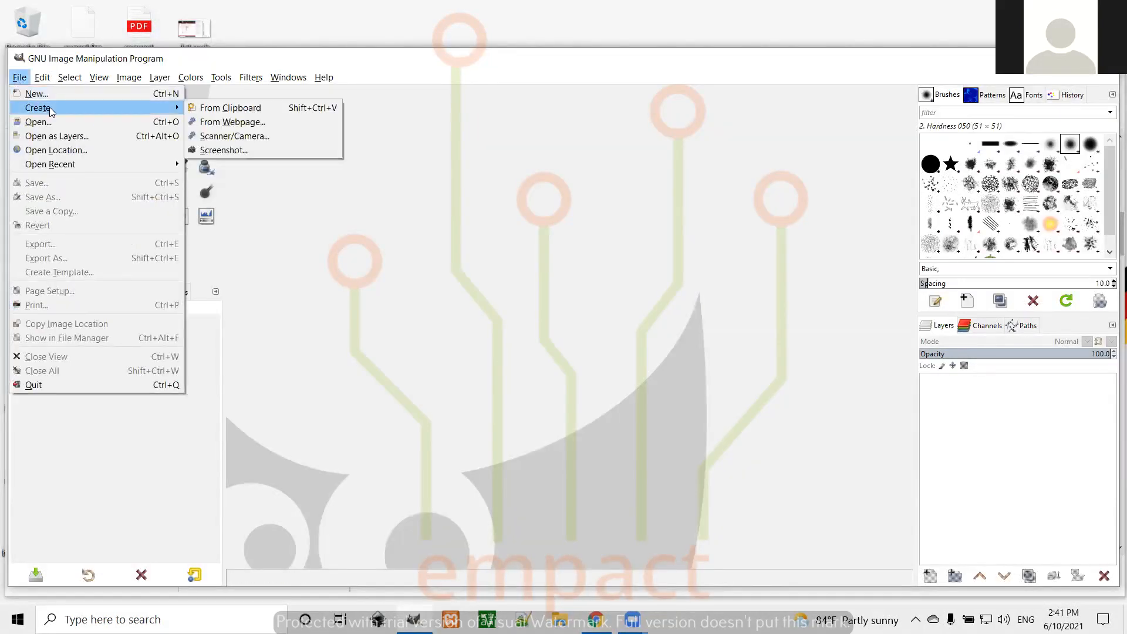
left_click(279, 113)
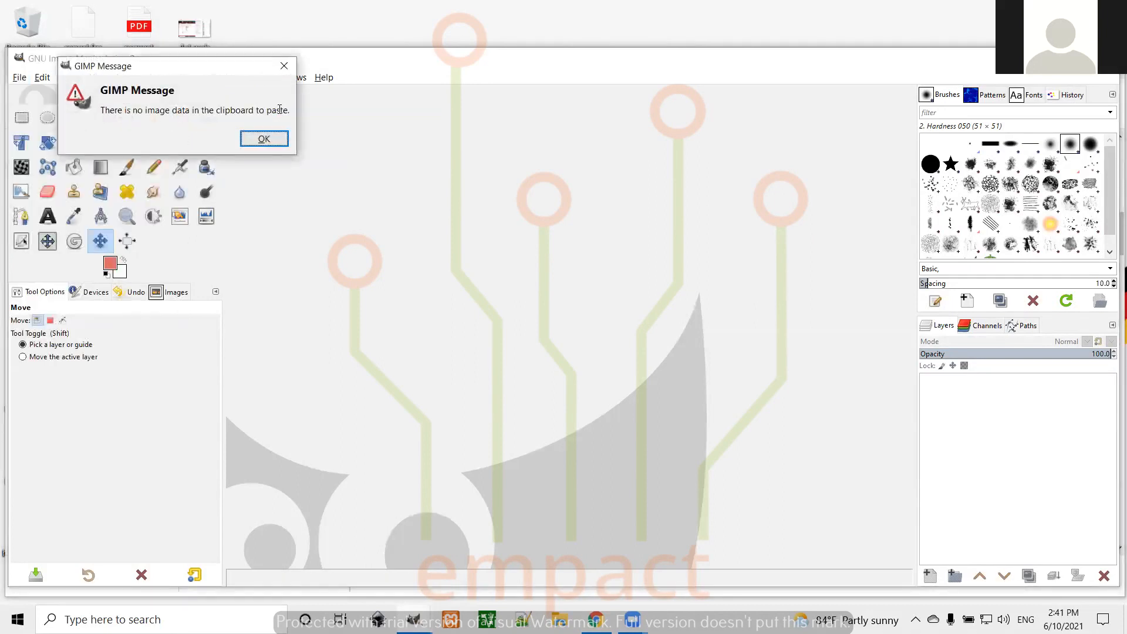
left_click(281, 139)
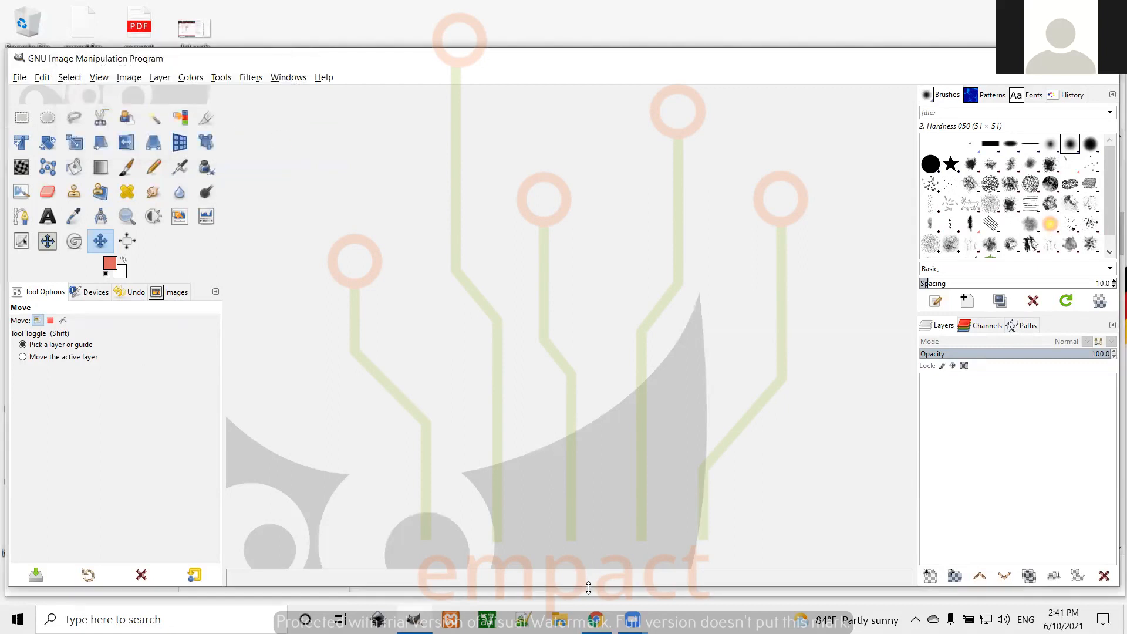
Step: Copy the orange flower picture itself in Chrome and create a new GIMP image from the clipboard
key("alt+Tab")
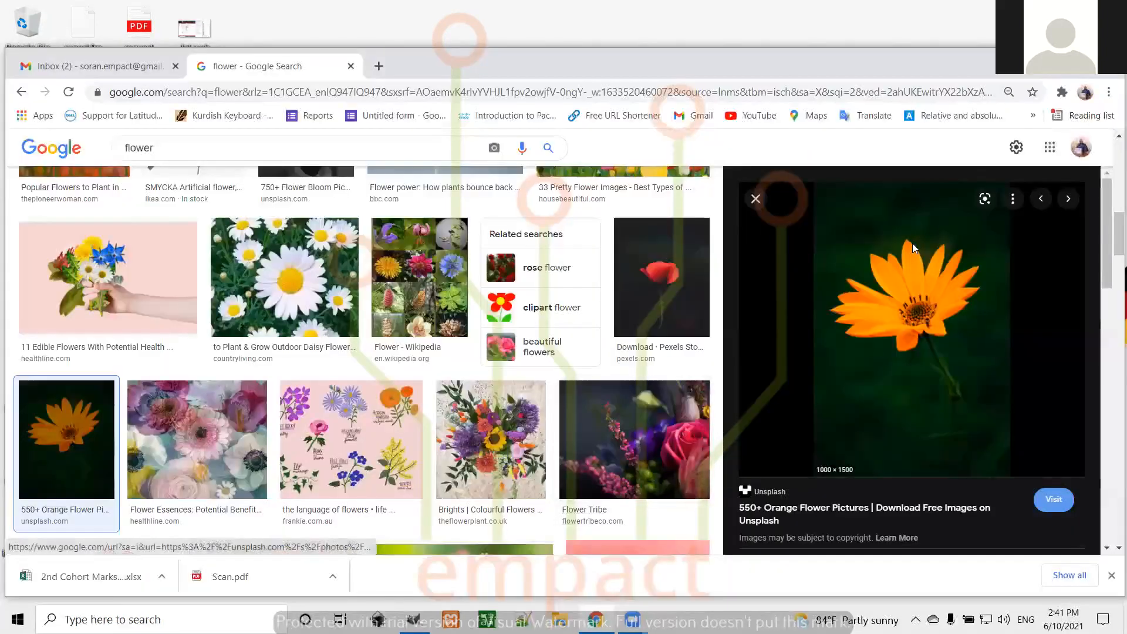
right_click(912, 243)
left_click(964, 417)
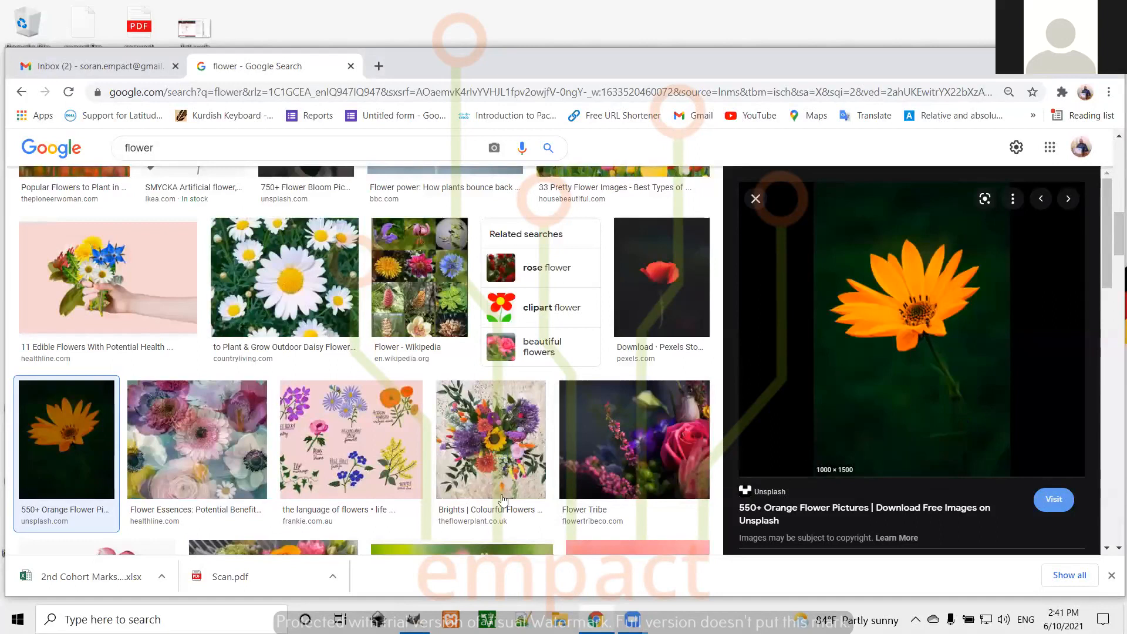
key("alt+Tab")
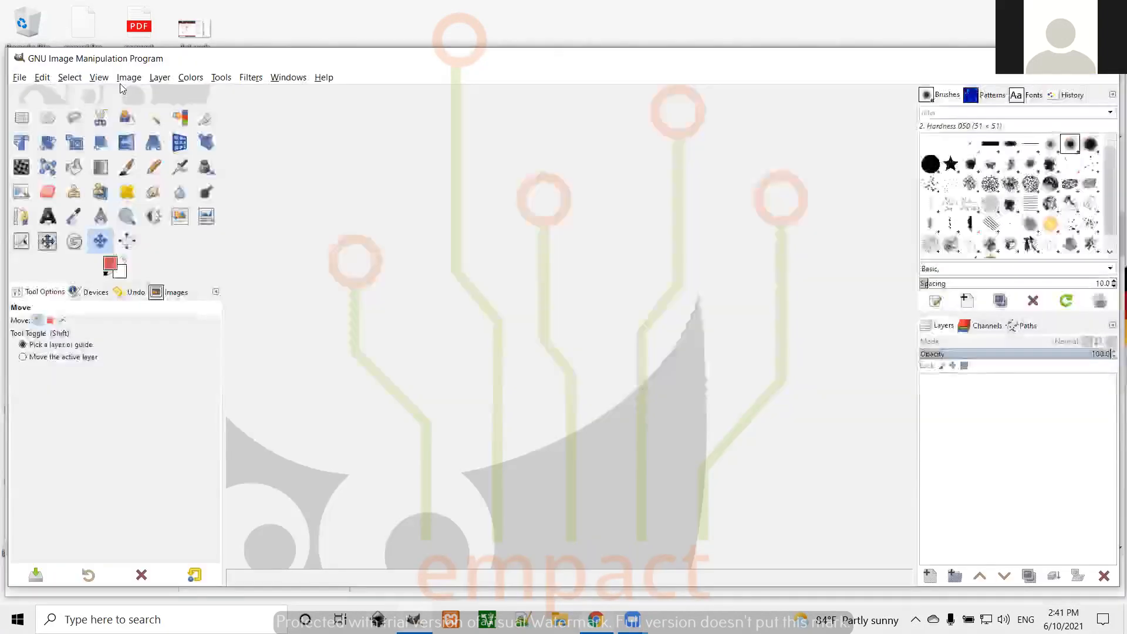
left_click(18, 78)
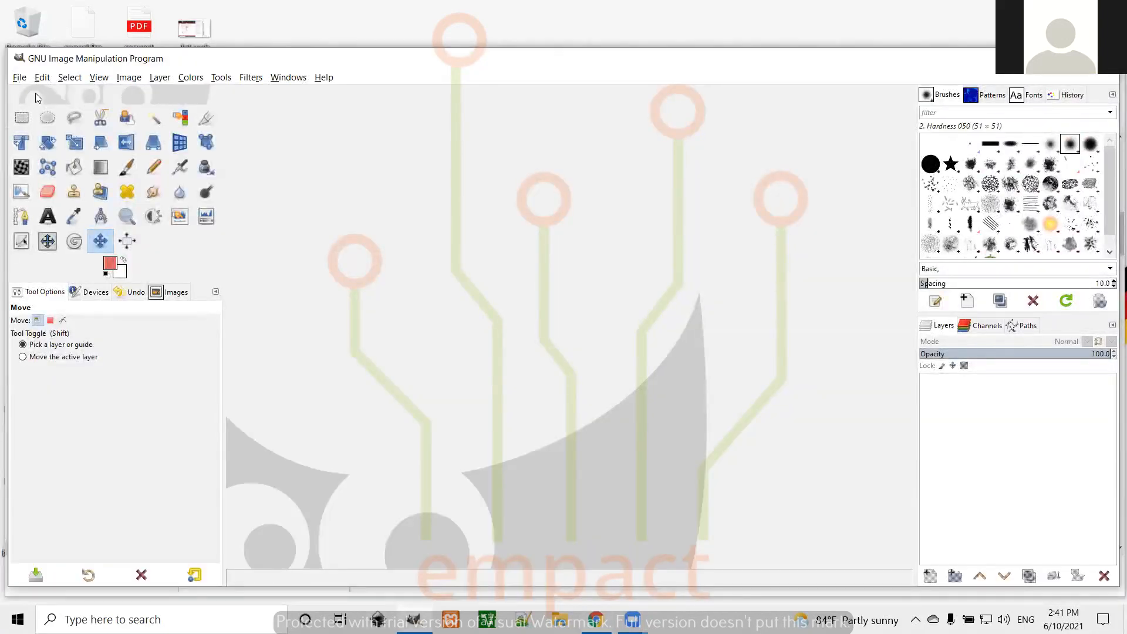
mouse_move(78, 108)
left_click(221, 111)
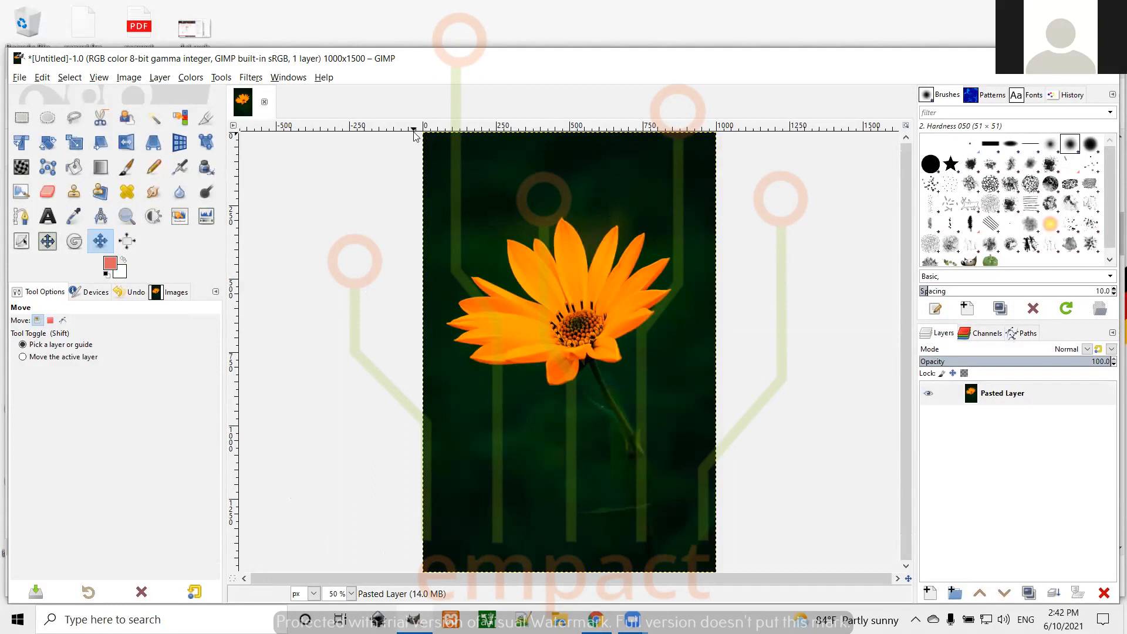
Step: Select the dark green background above the flower with Fuzzy Select and delete the selected area
left_click(156, 120)
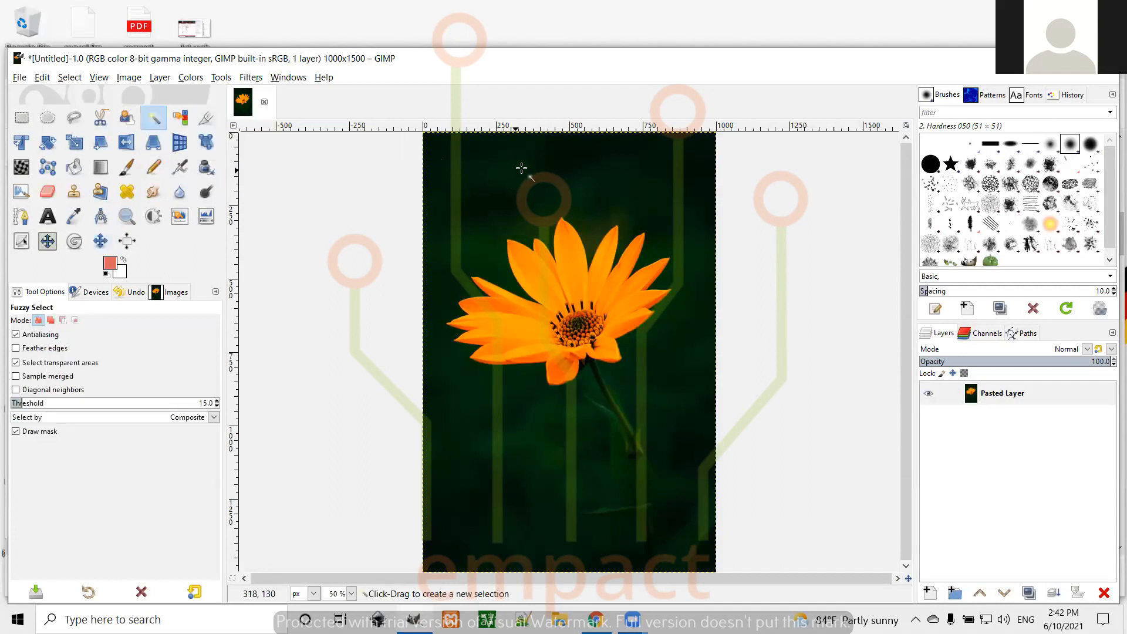
left_click(543, 162)
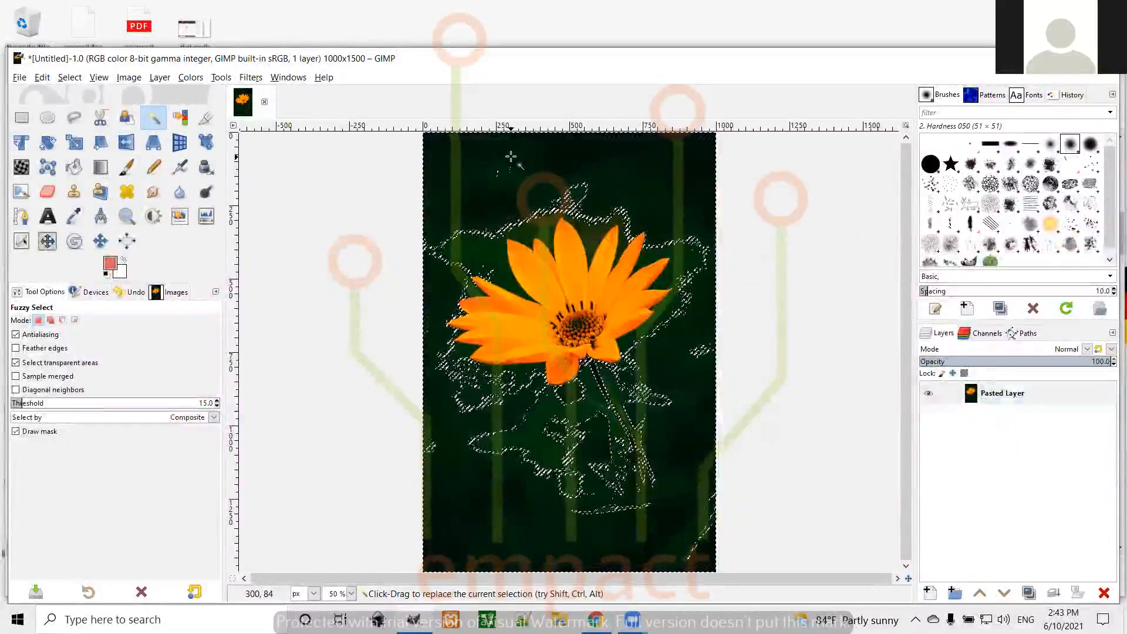
key("Delete")
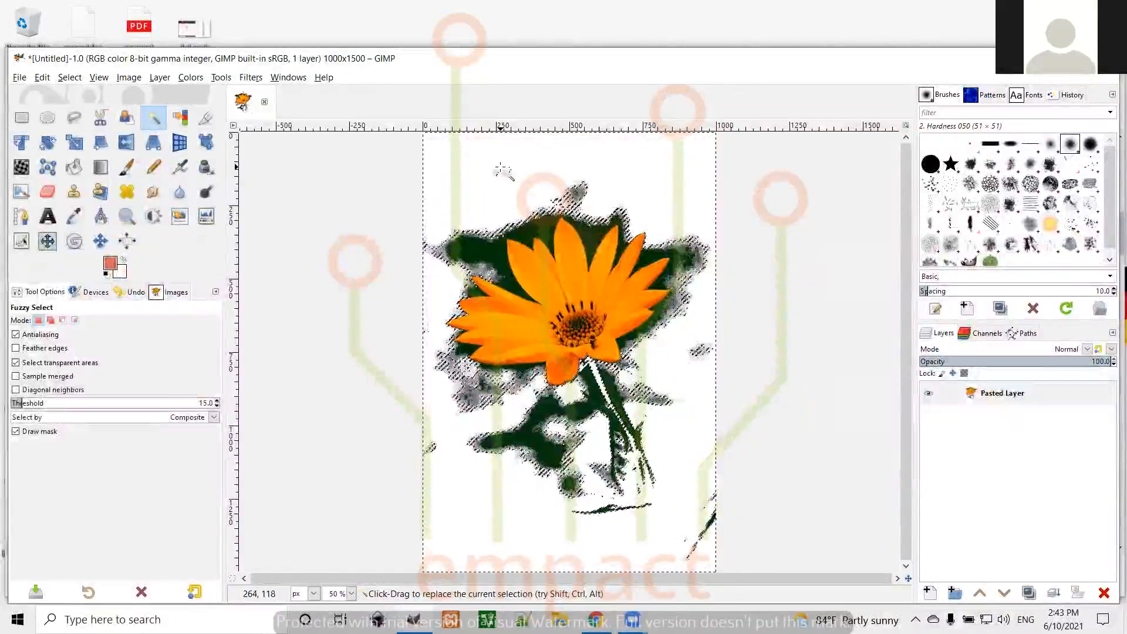
Step: Undo the background deletion and dismiss the selection
key("ctrl+z")
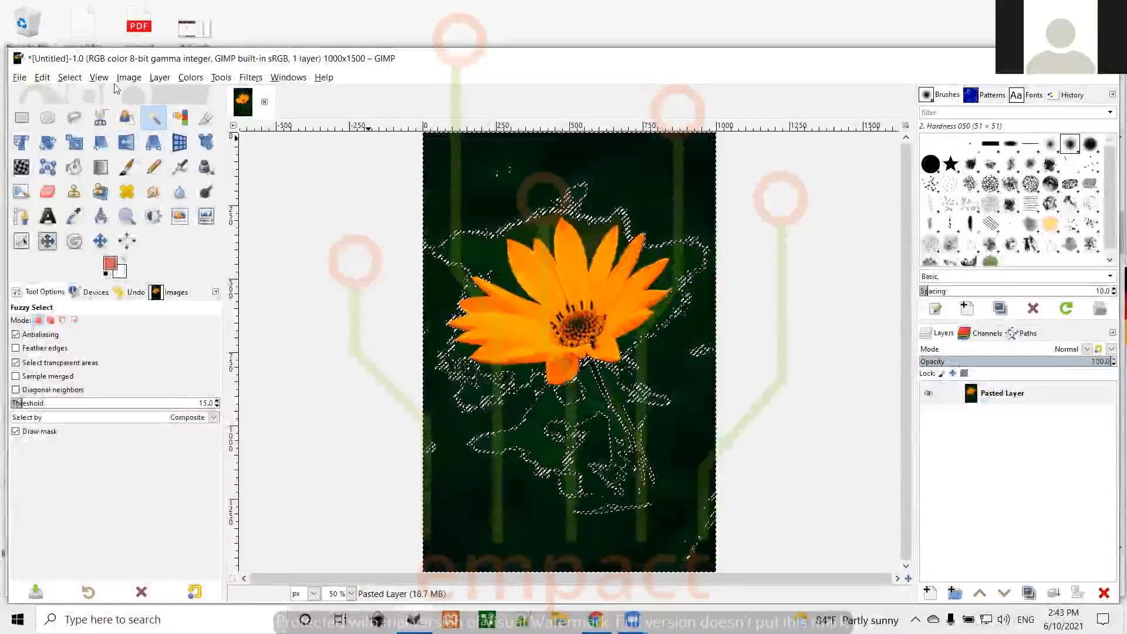
left_click(66, 78)
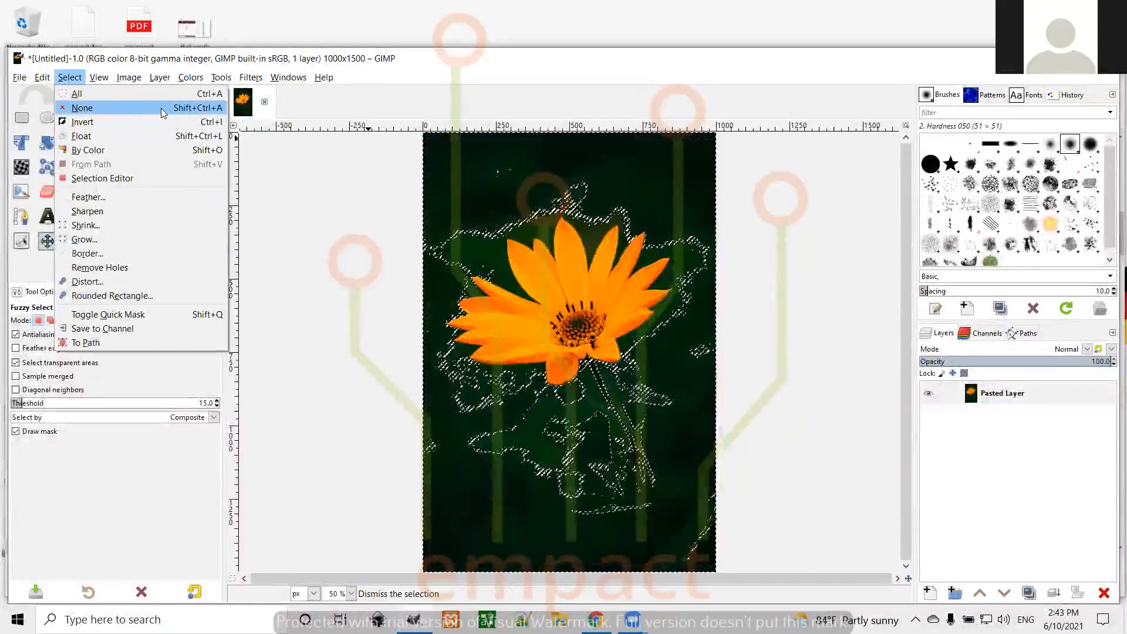
left_click(201, 111)
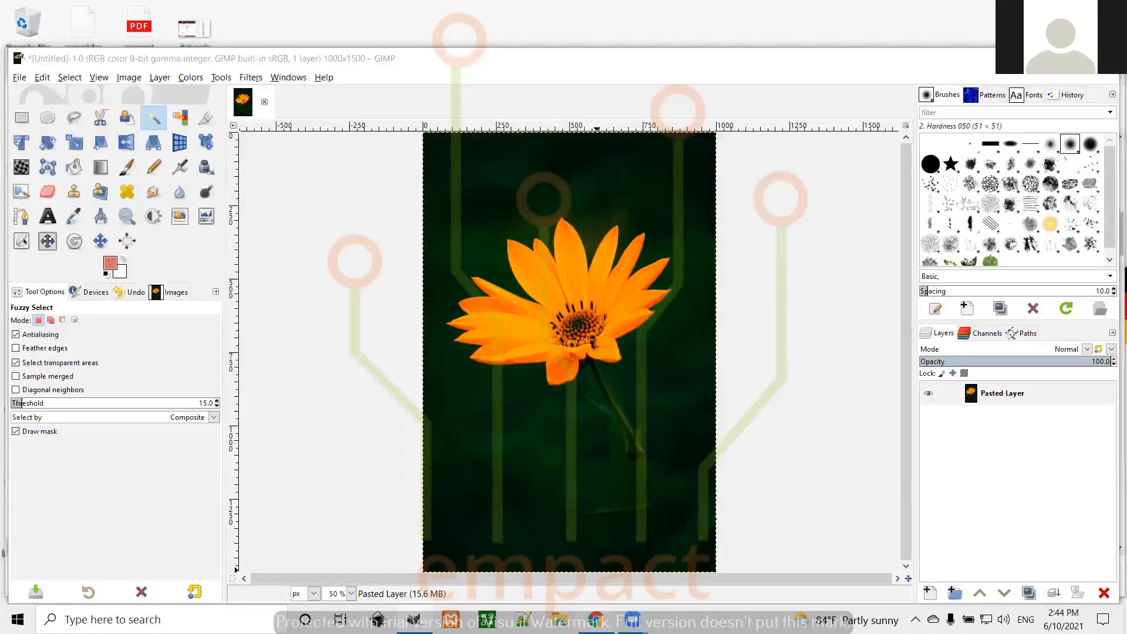
Step: Switch to Chrome and copy the Unsplash picture of the white rose on wood from the flower image results
left_click(595, 620)
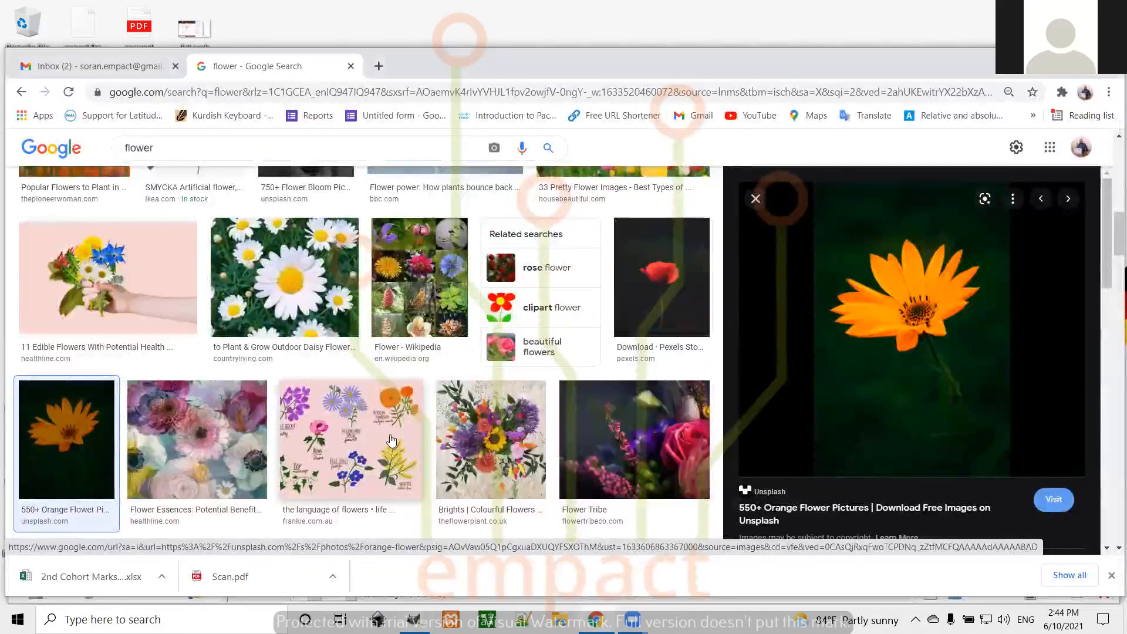
scroll(391, 440, "down", 3)
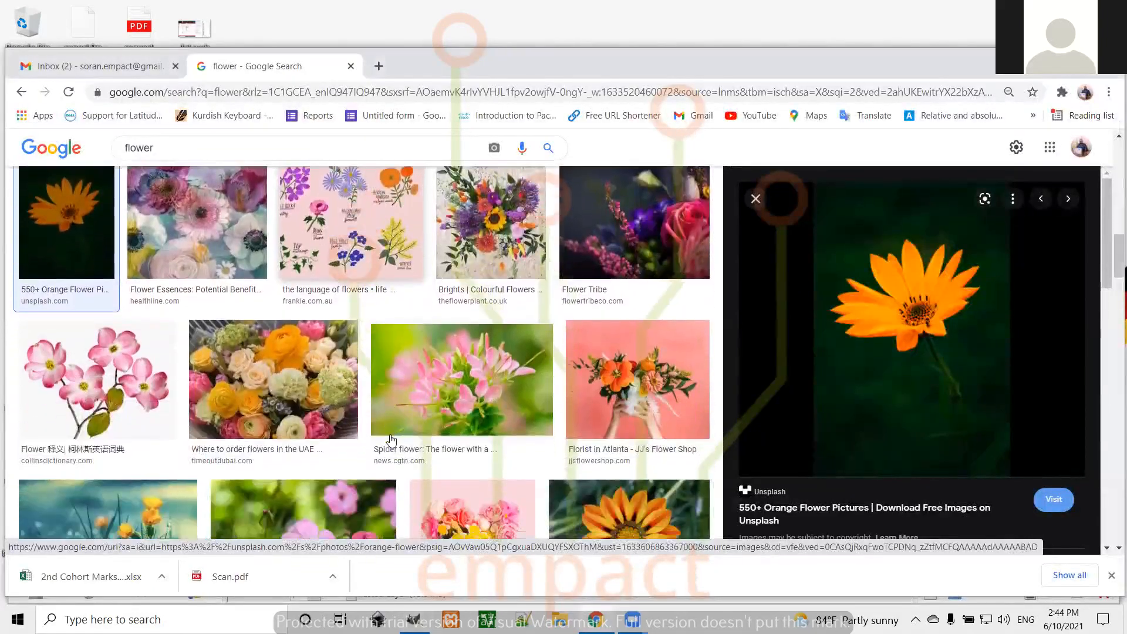
scroll(392, 440, "down", 2)
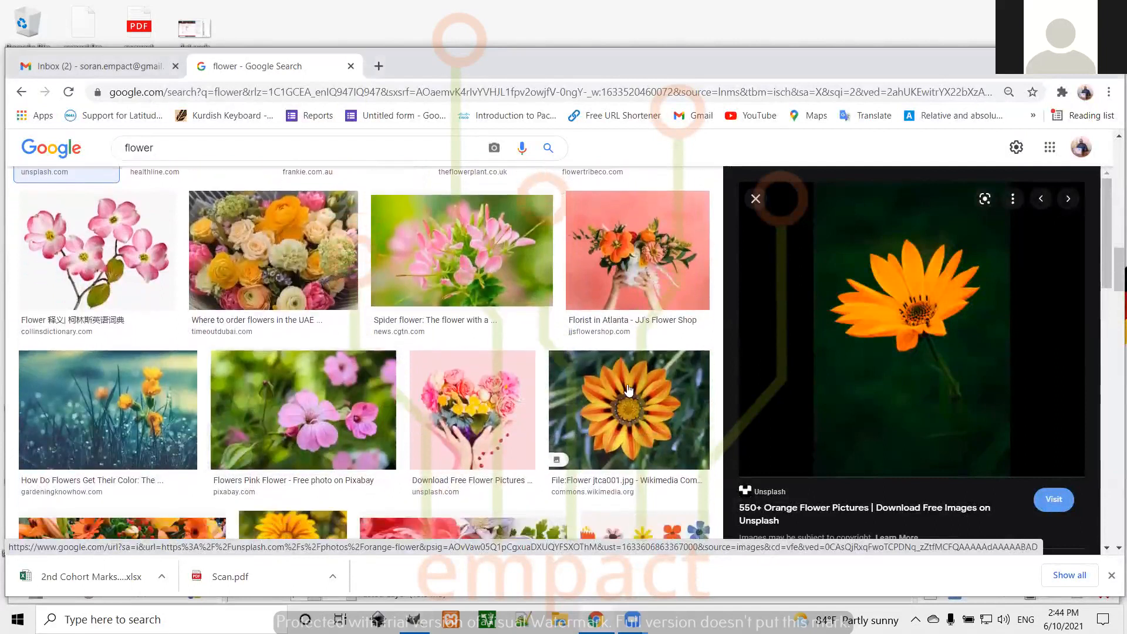
scroll(405, 333, "up", 10)
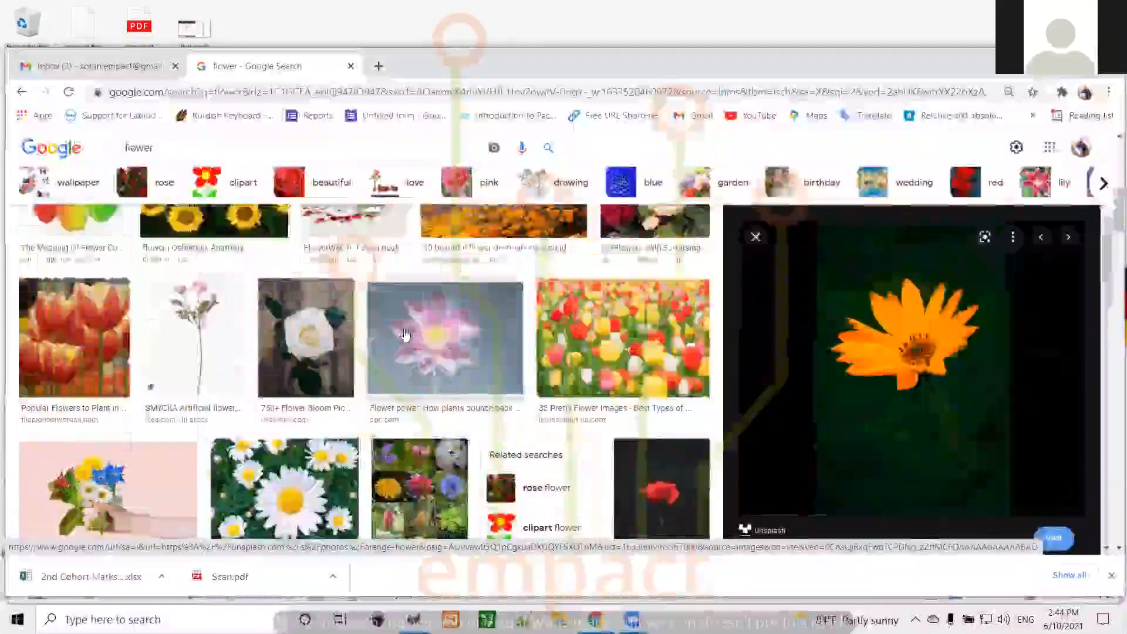
left_click(312, 310)
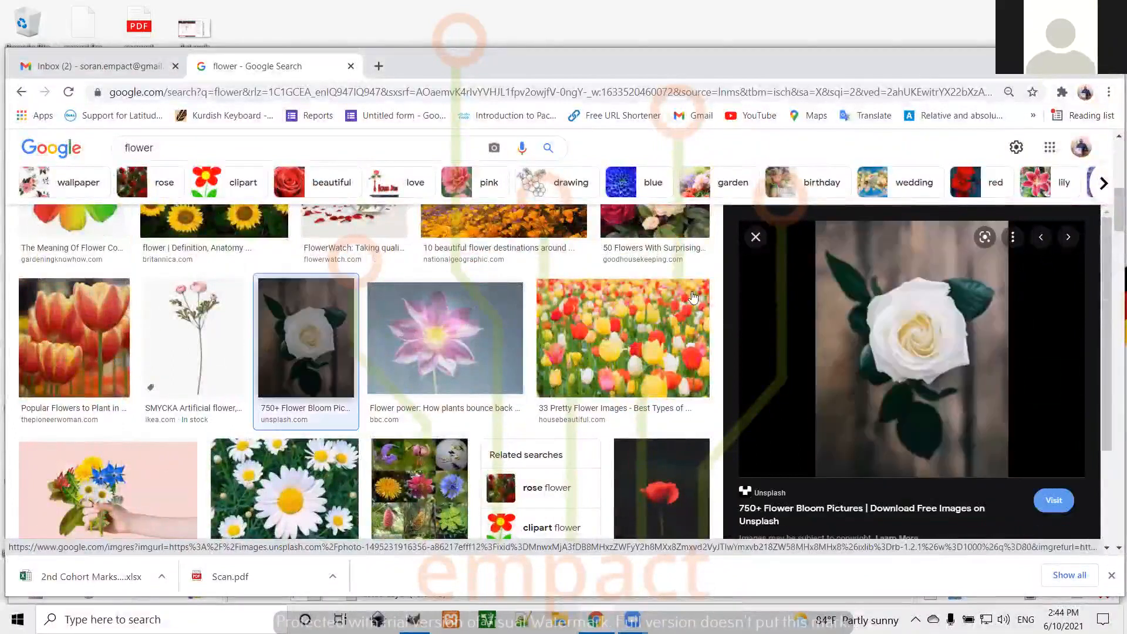
right_click(874, 295)
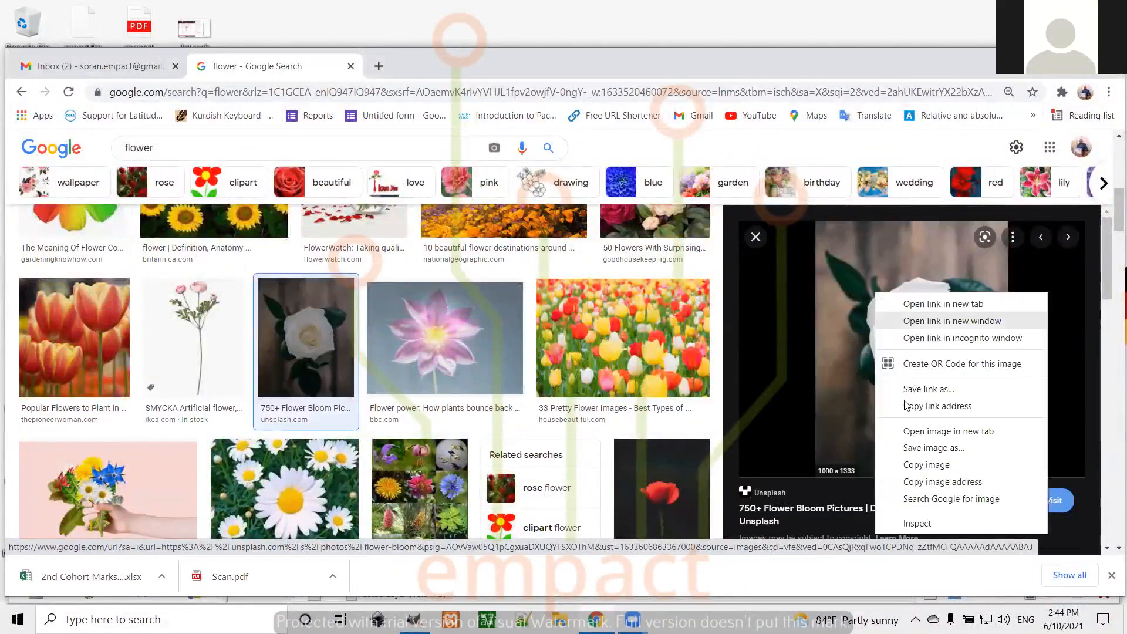
left_click(923, 465)
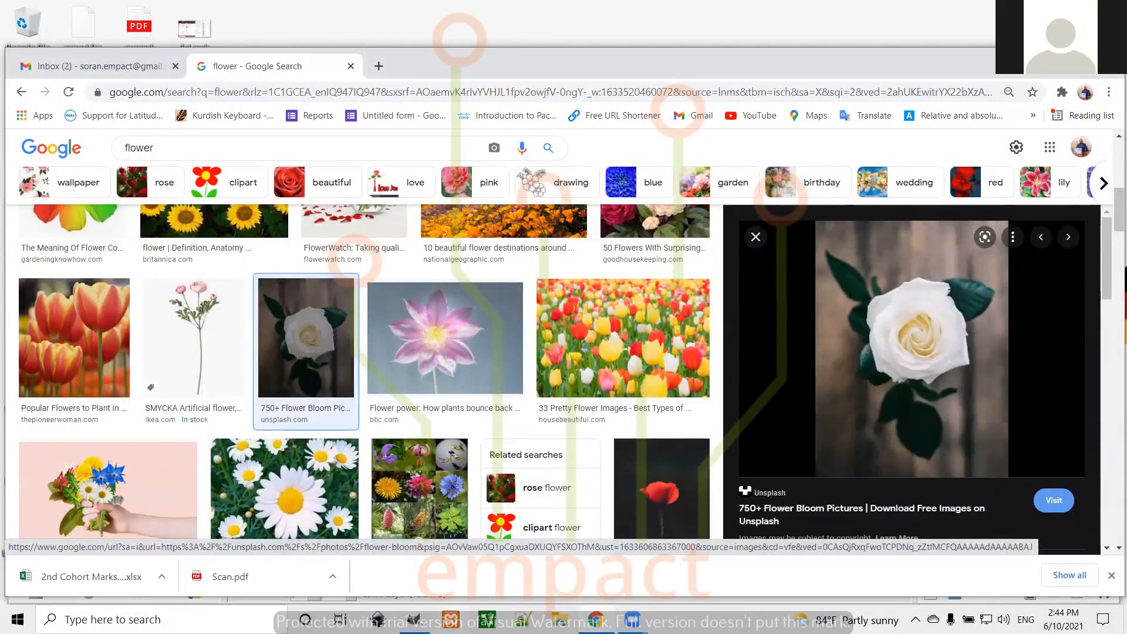
Step: Switch to GIMP and create a new image from the copied white rose picture on the clipboard
left_click(414, 619)
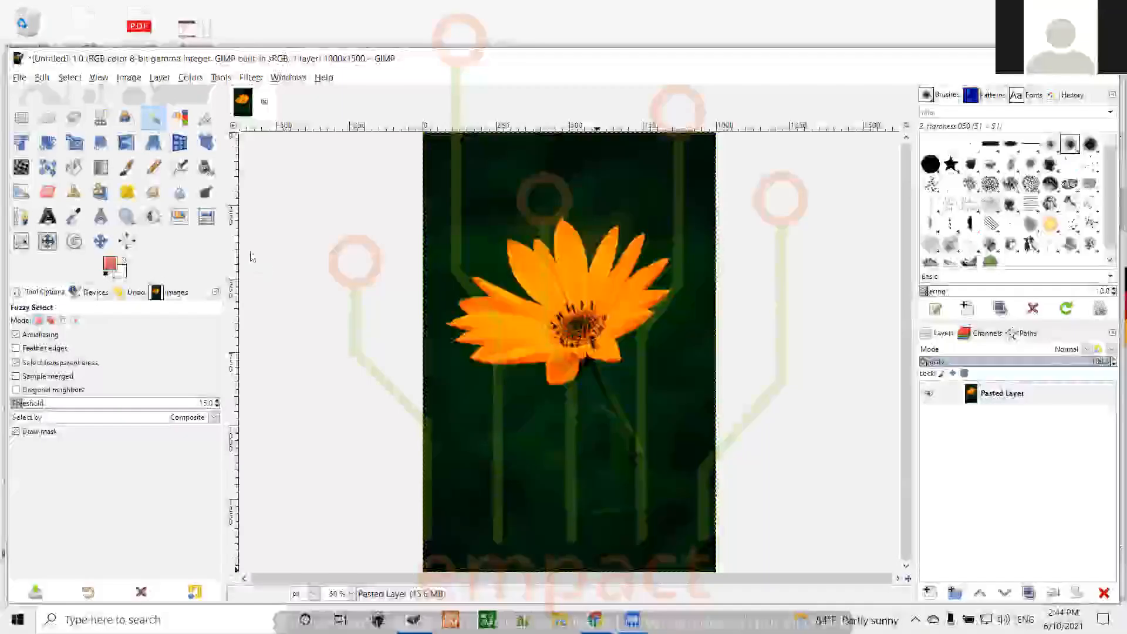
left_click(19, 78)
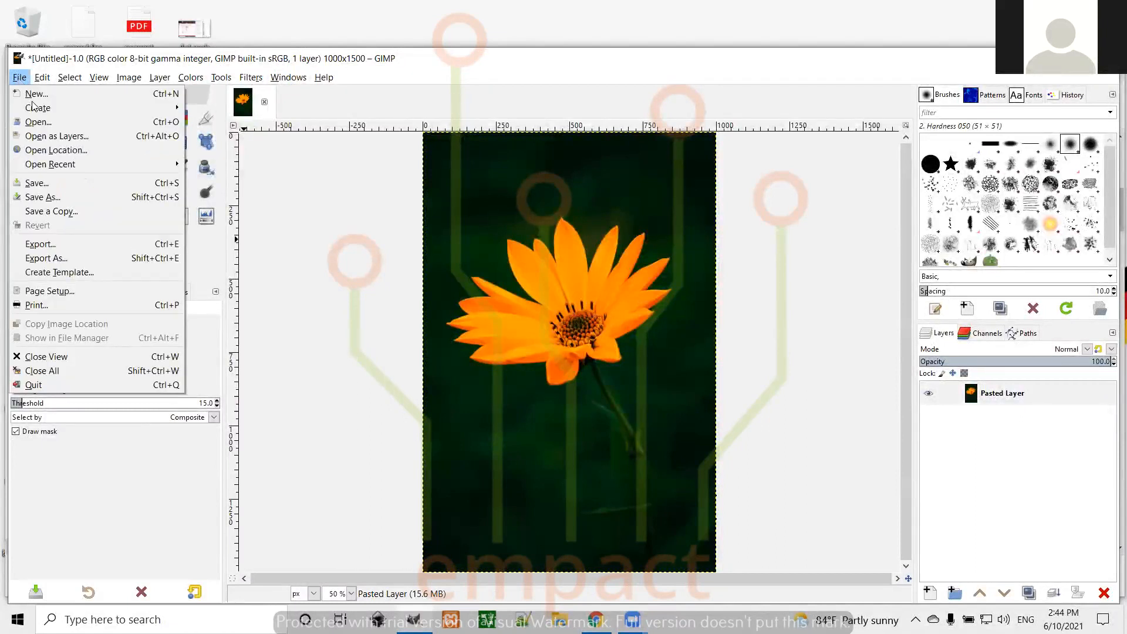
mouse_move(165, 108)
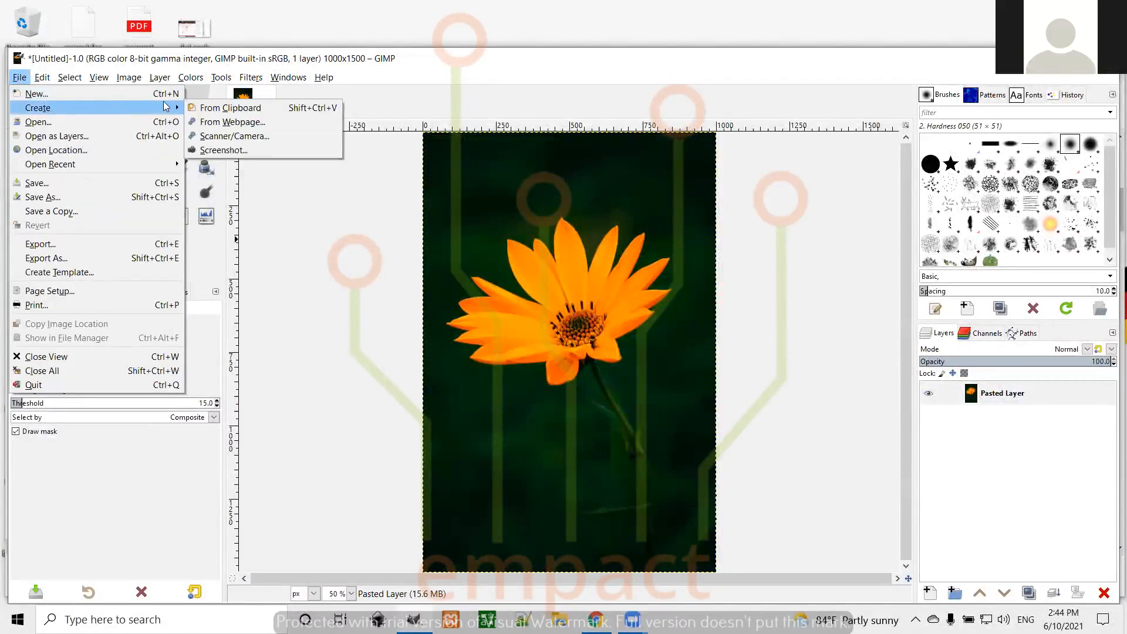
left_click(208, 108)
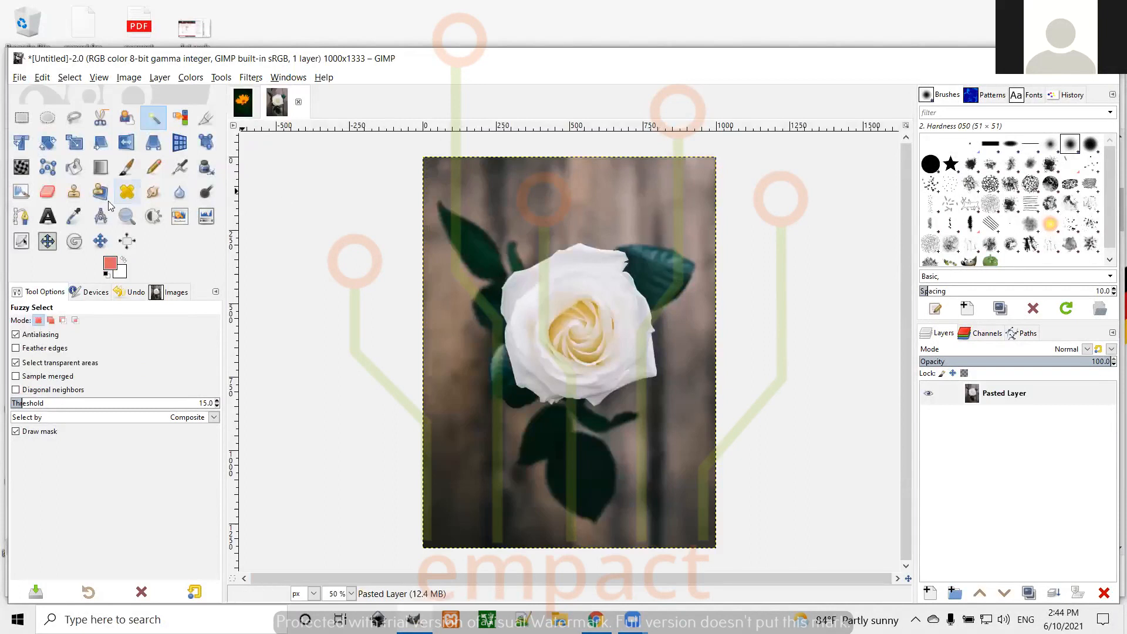
Step: Try selecting parts of the wooden background around the white rose with Fuzzy Select, and clear the selection
left_click(100, 240)
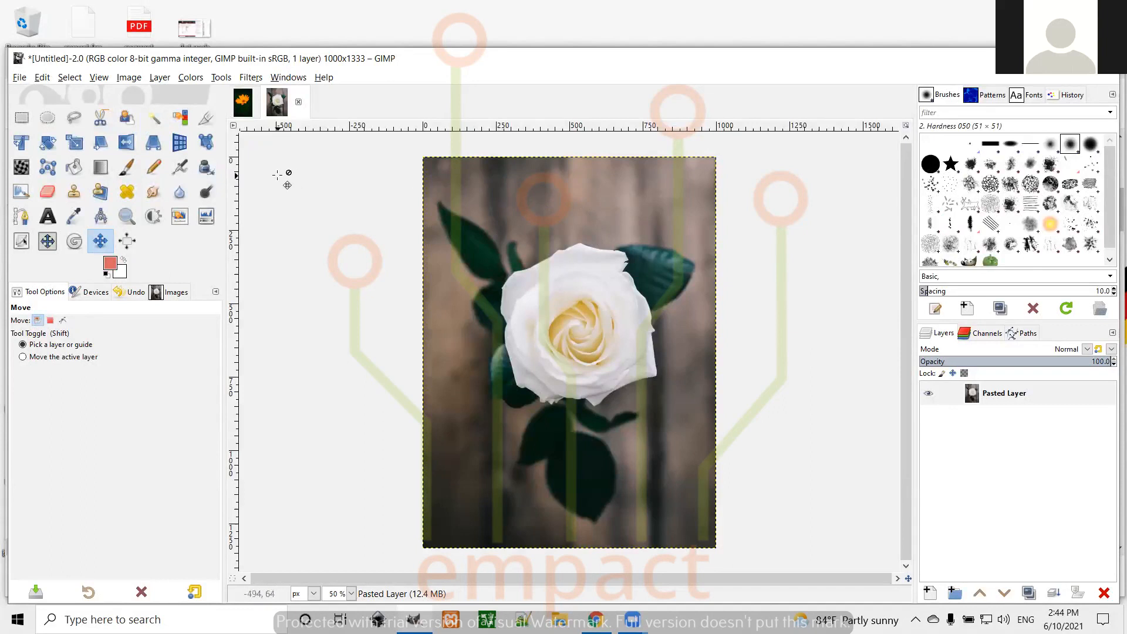
left_click(157, 120)
left_click_drag(487, 194, 524, 192)
left_click(654, 211)
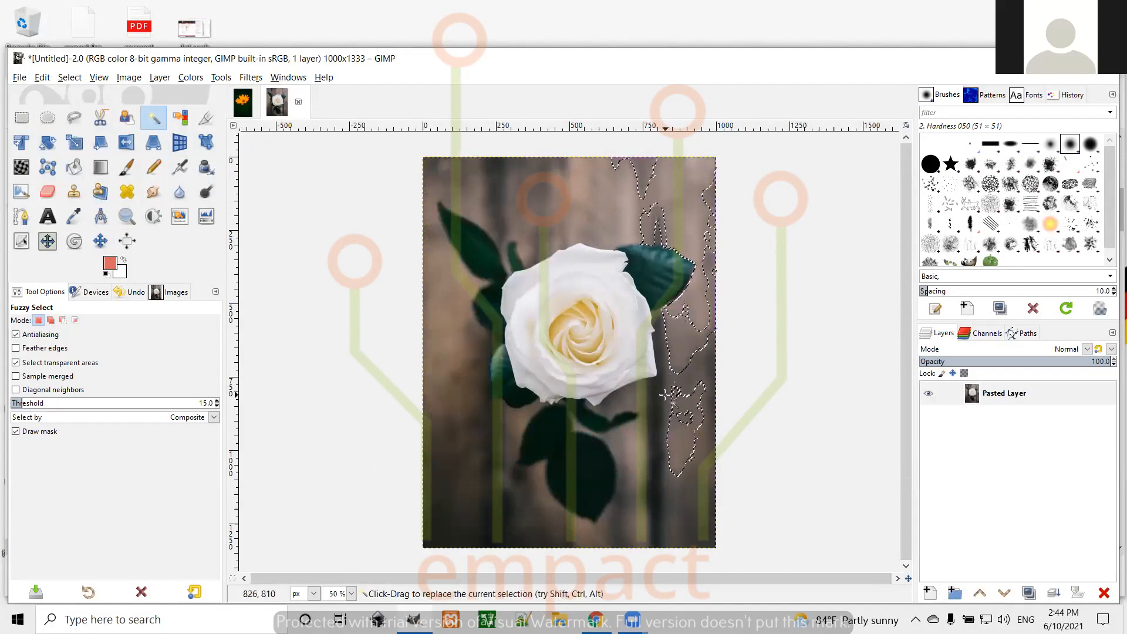
left_click(432, 477)
left_click(446, 390)
left_click(550, 223)
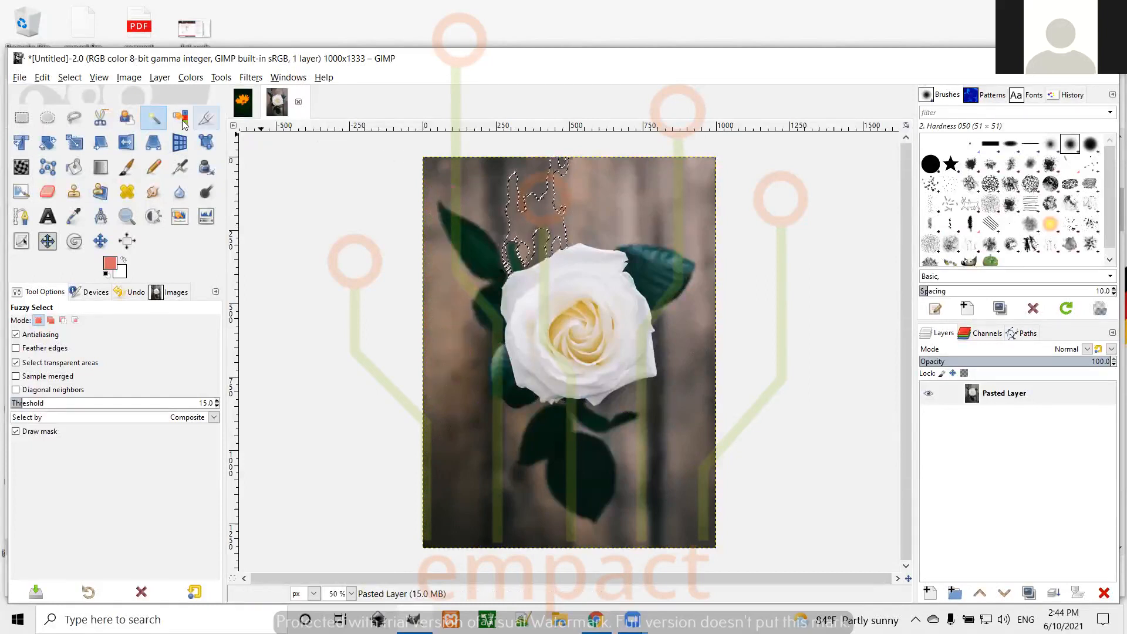
left_click(65, 78)
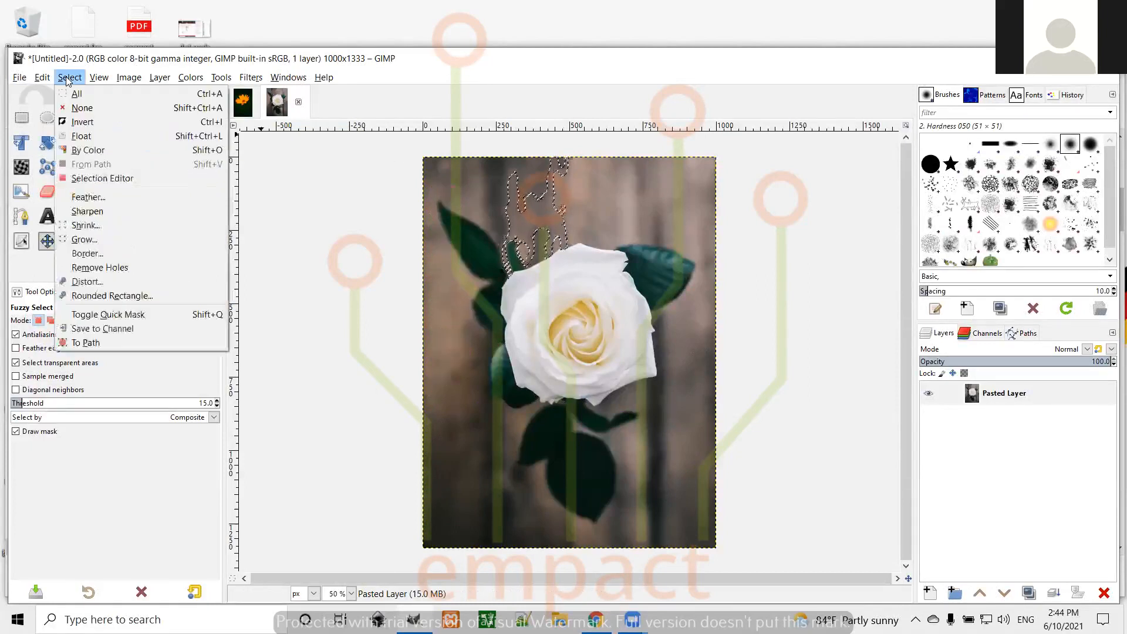
left_click(68, 107)
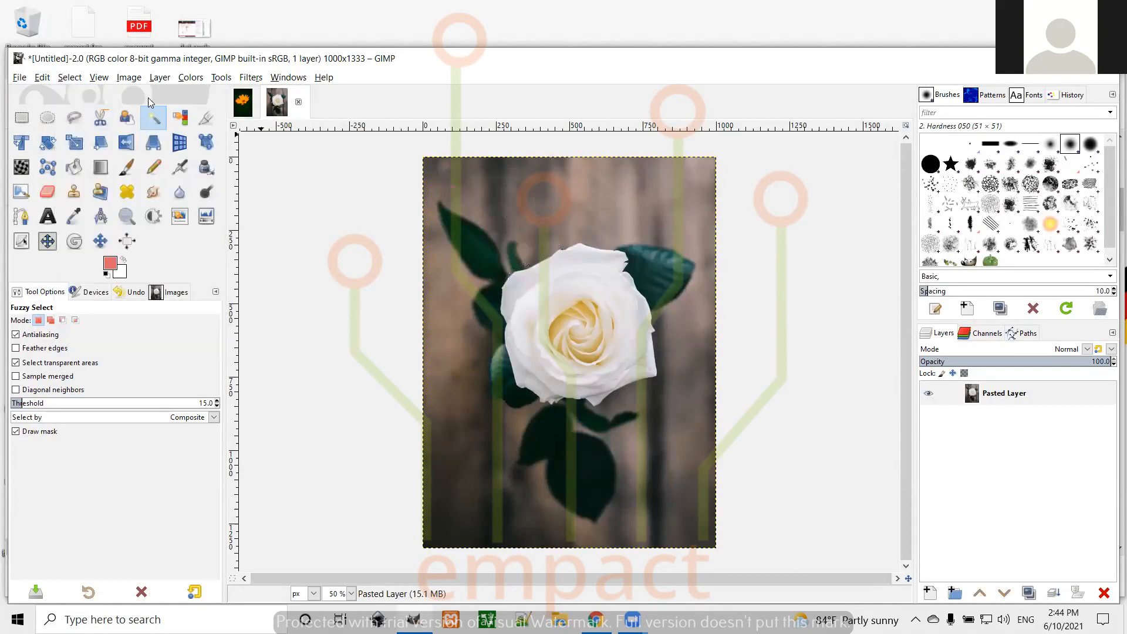
Step: Select the light, medium and dark brown tones of the wooden background one after another with Select by Color, deleting each selection
left_click(180, 118)
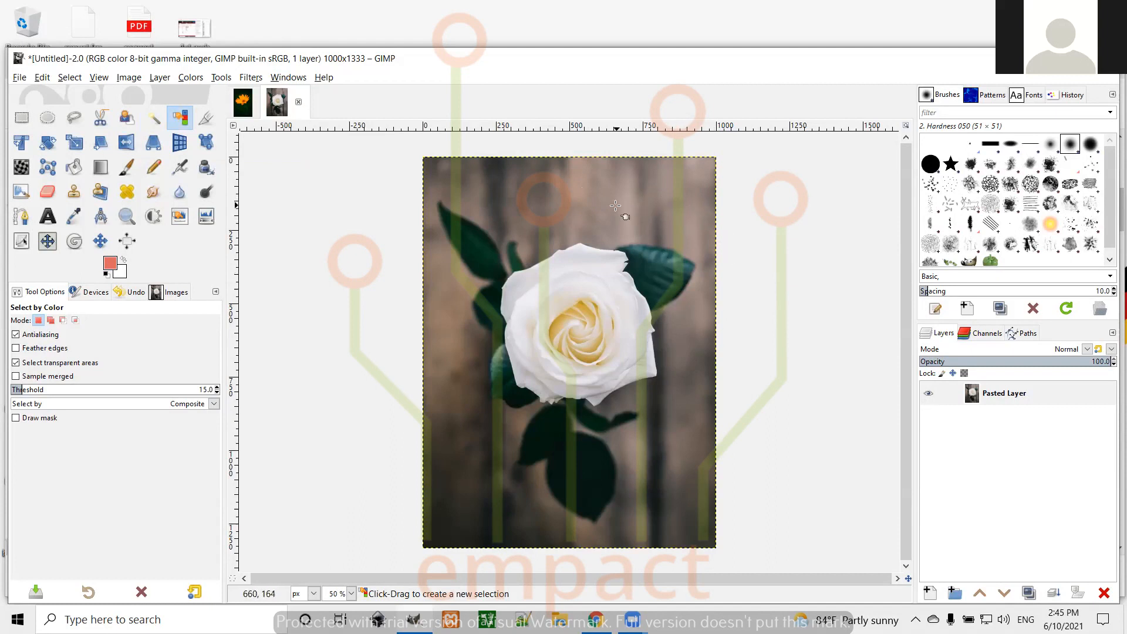
left_click(574, 209)
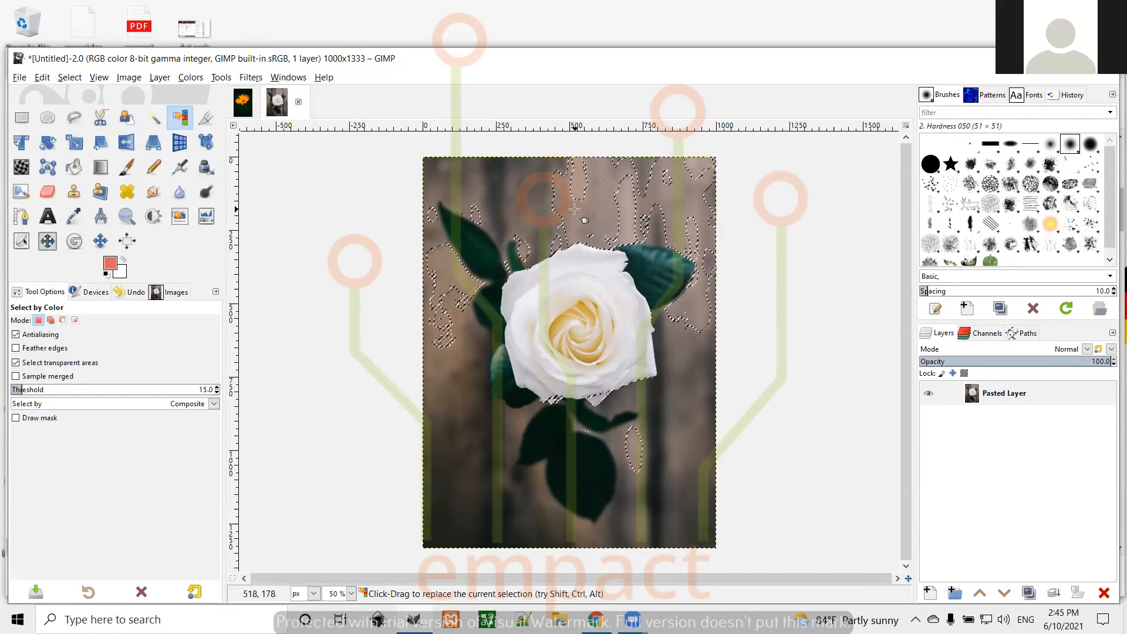
key("Delete")
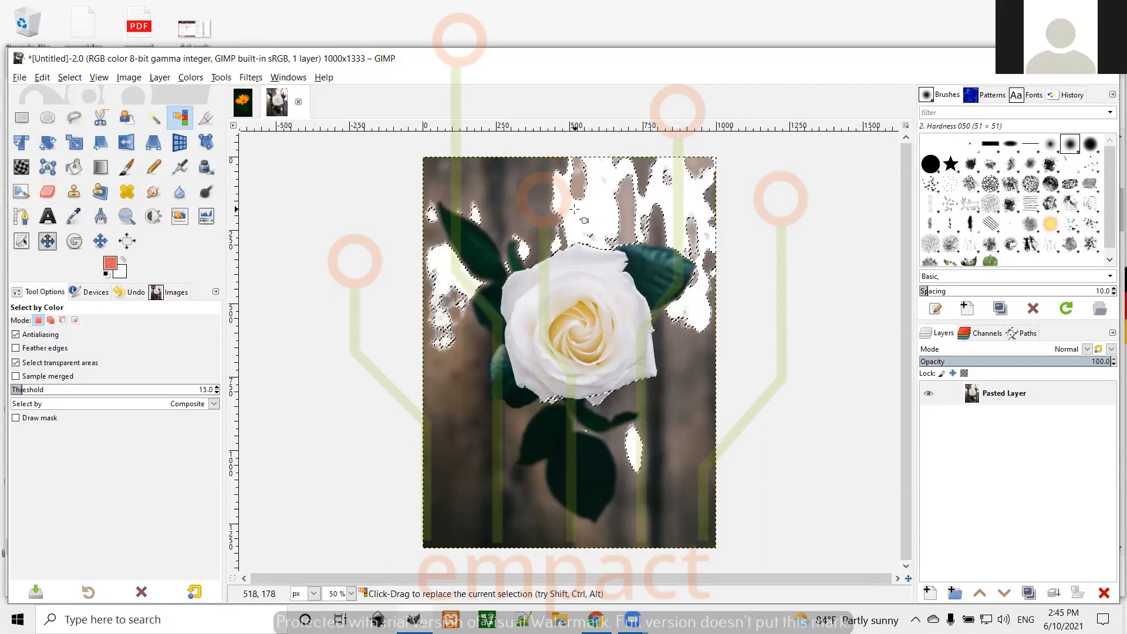
left_click(527, 195)
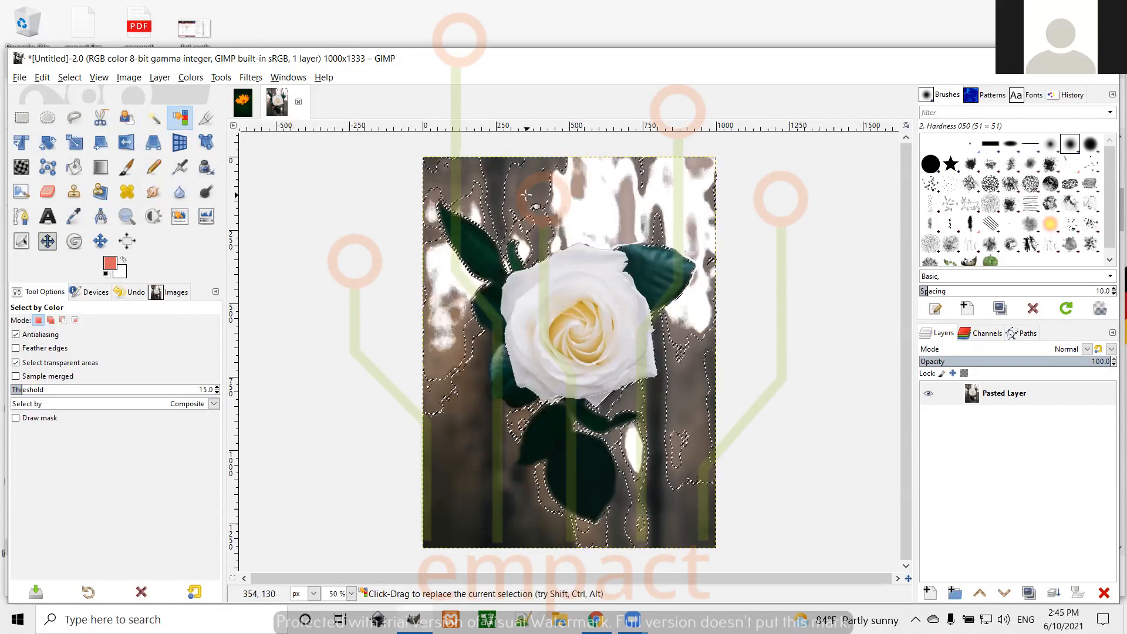
key("Delete")
left_click(462, 460)
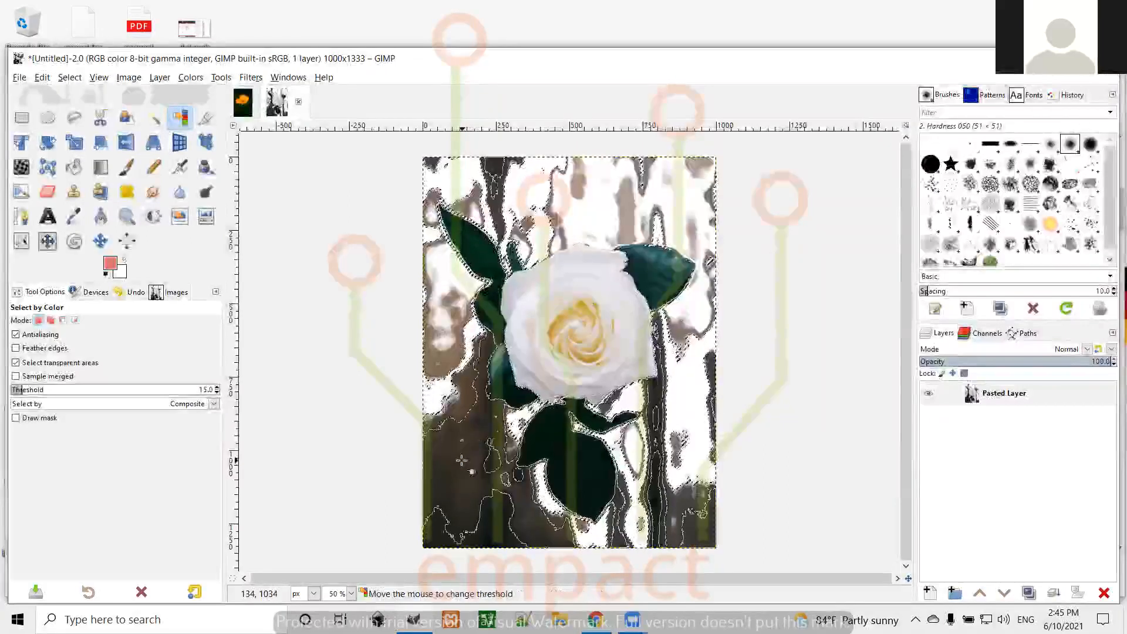
key("Delete")
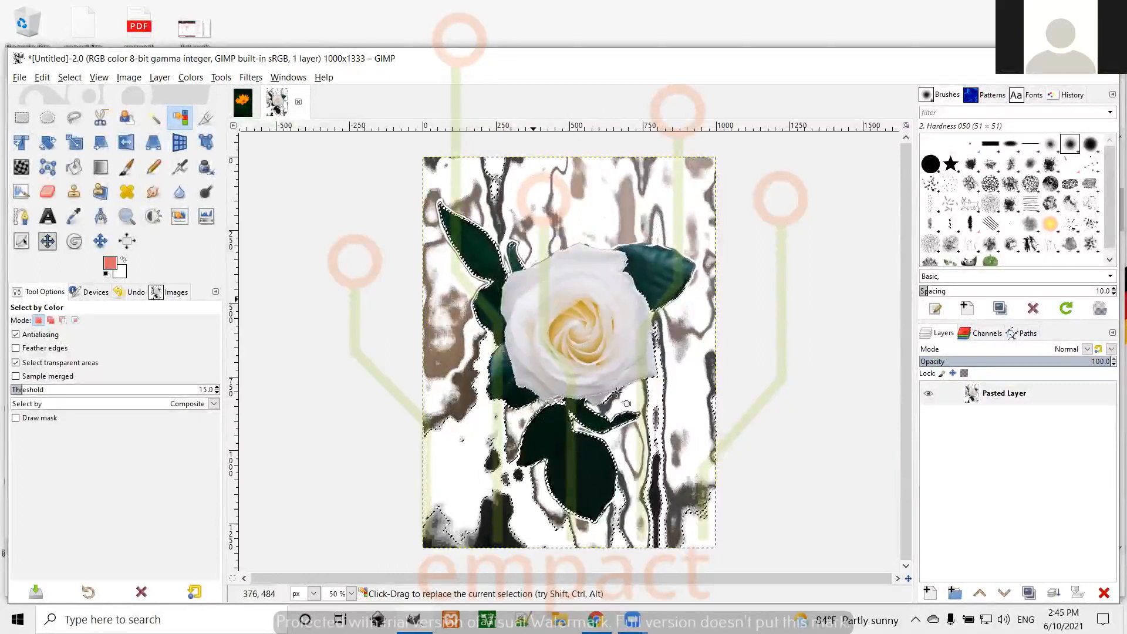
Step: Try selecting the remaining dark patch at the picture's lower edge with Select by Color and Fuzzy Select, clearing the selection each time
left_click(500, 514)
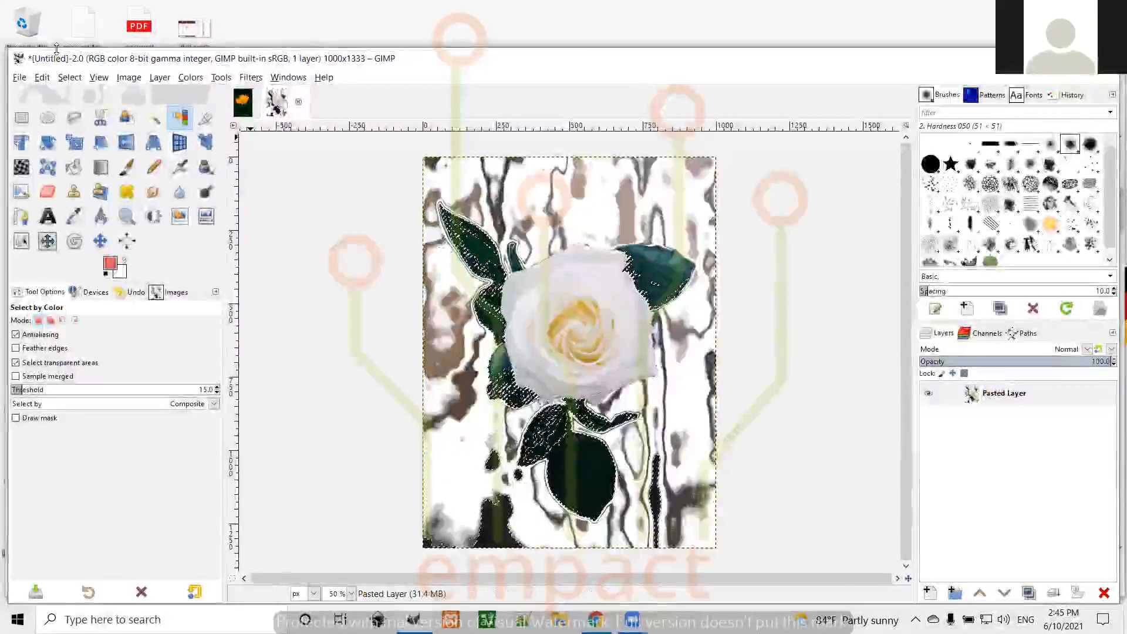
left_click(61, 82)
left_click(81, 102)
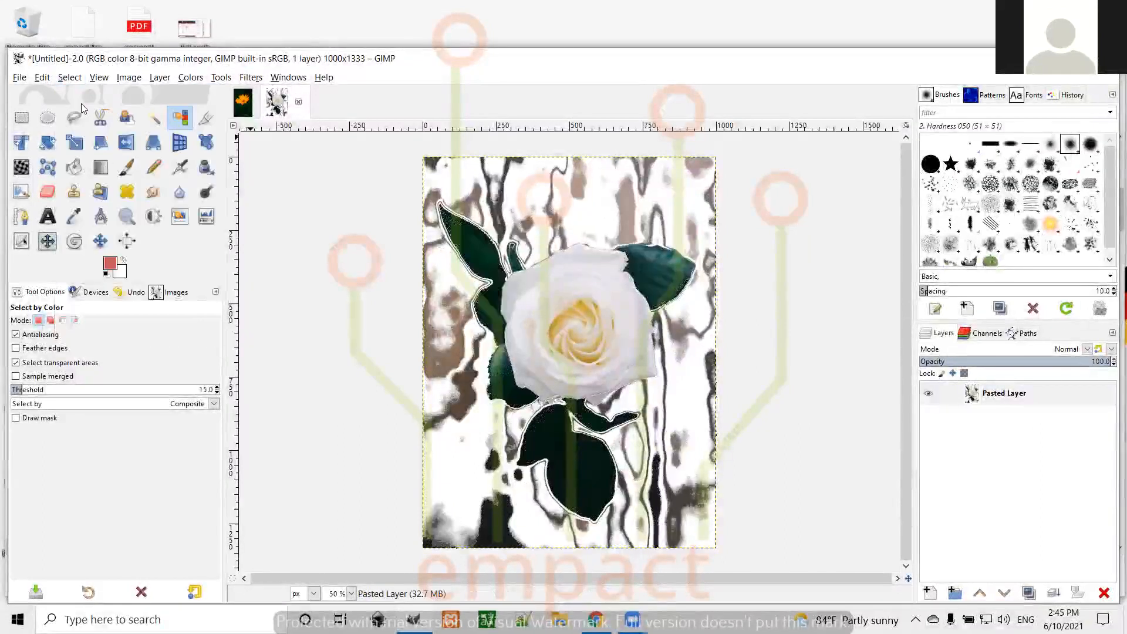
left_click(156, 122)
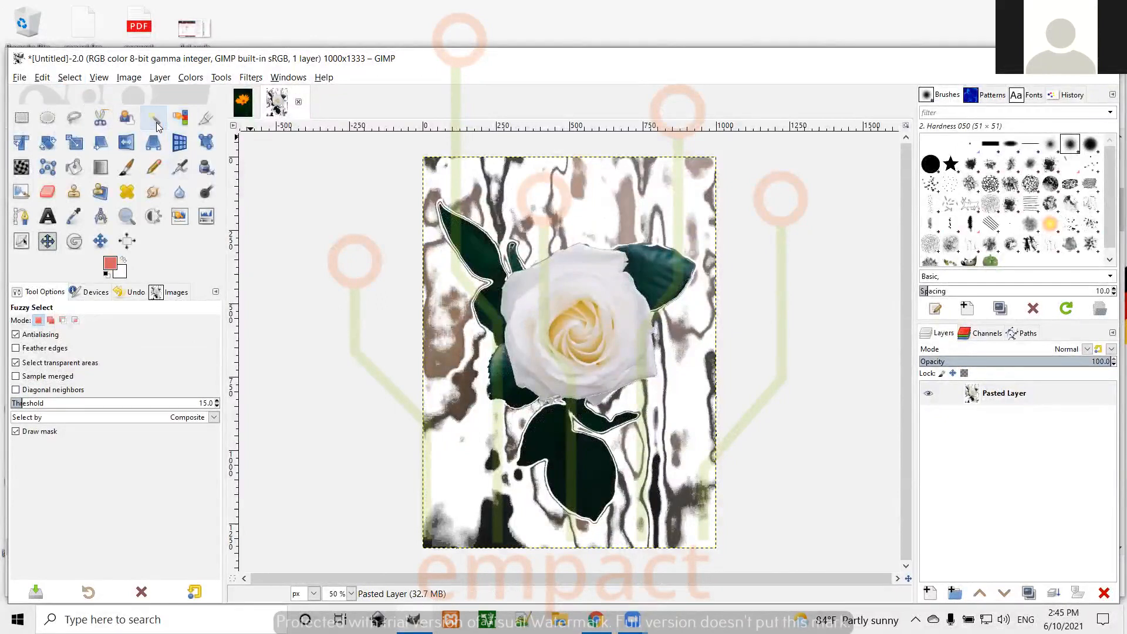
left_click(500, 523)
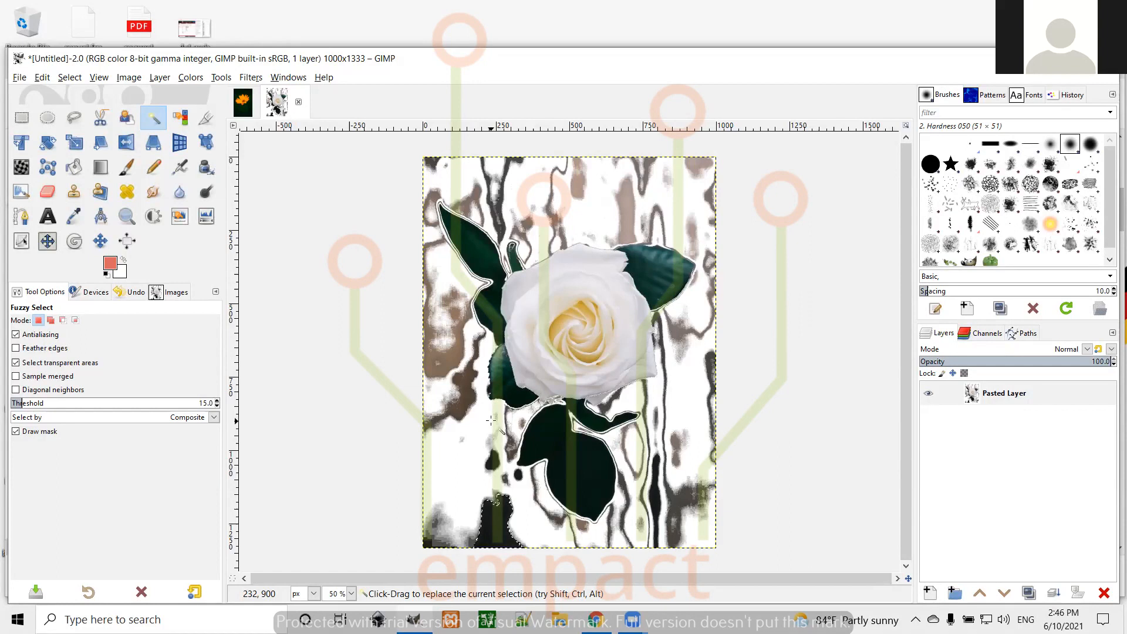
left_click(69, 77)
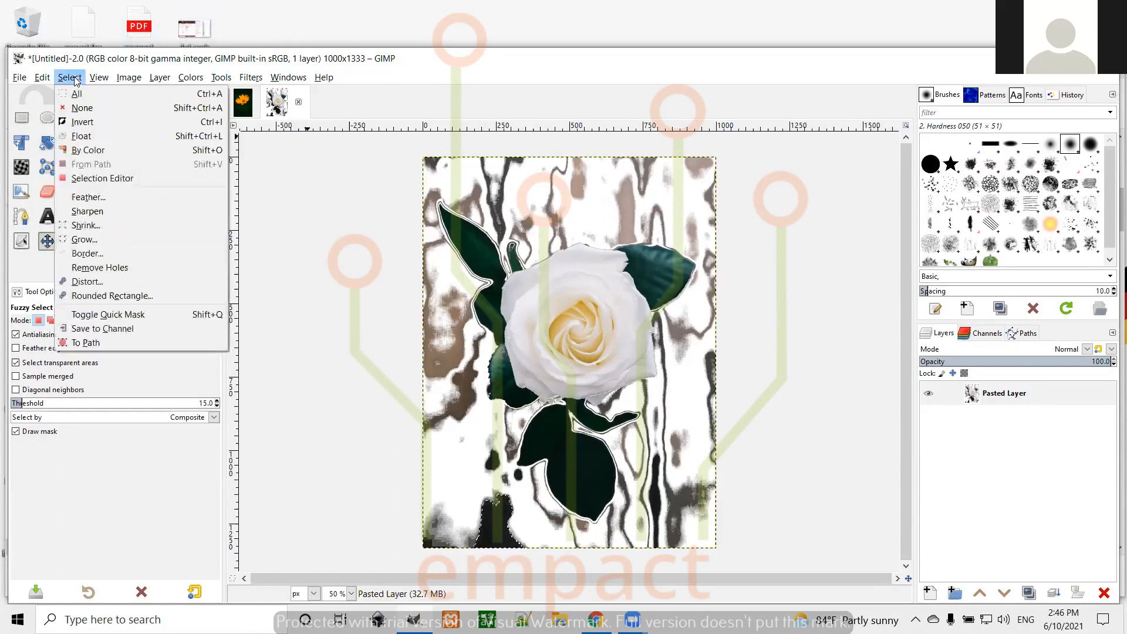
left_click(82, 108)
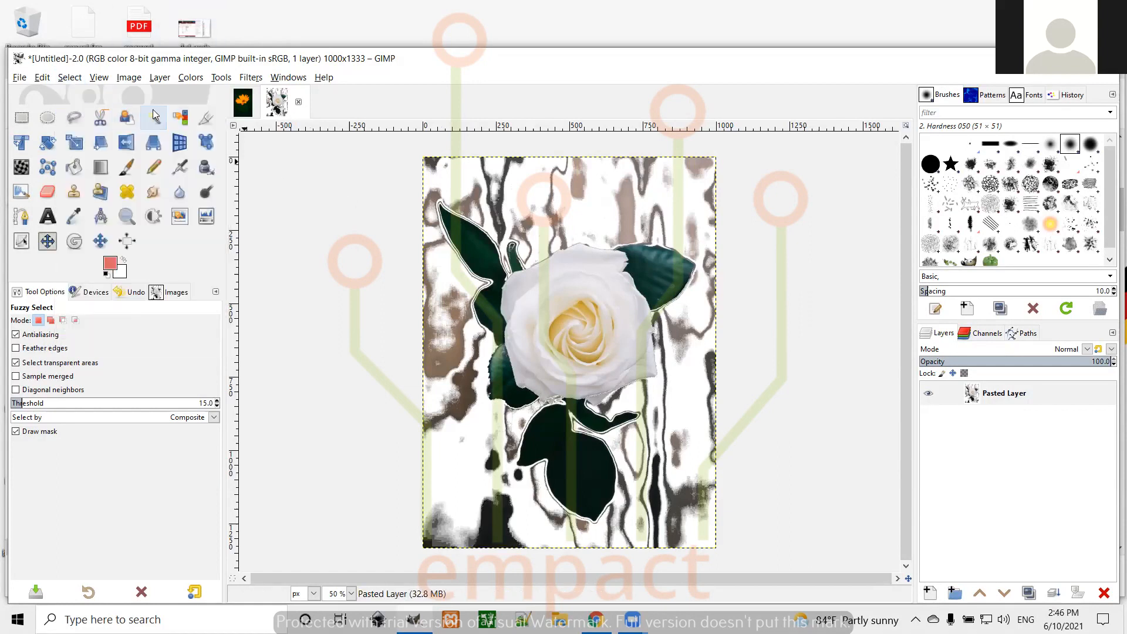
Step: Try deleting the dark patch at the lower edge with Select by Color, undo the deletion and clear the selection
left_click(180, 118)
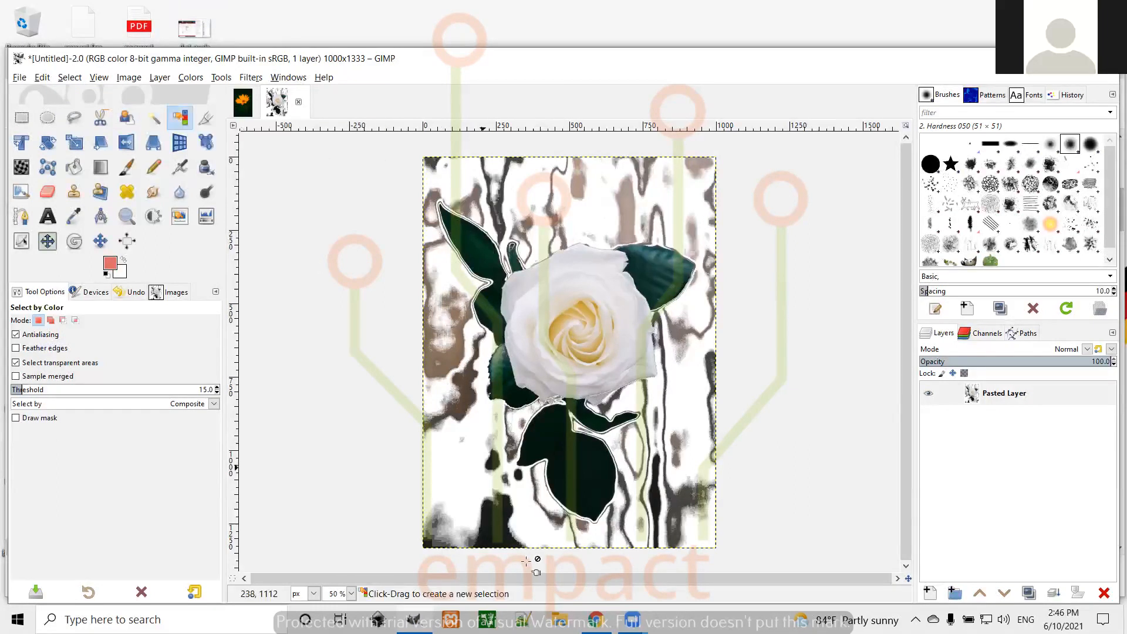
left_click(501, 535)
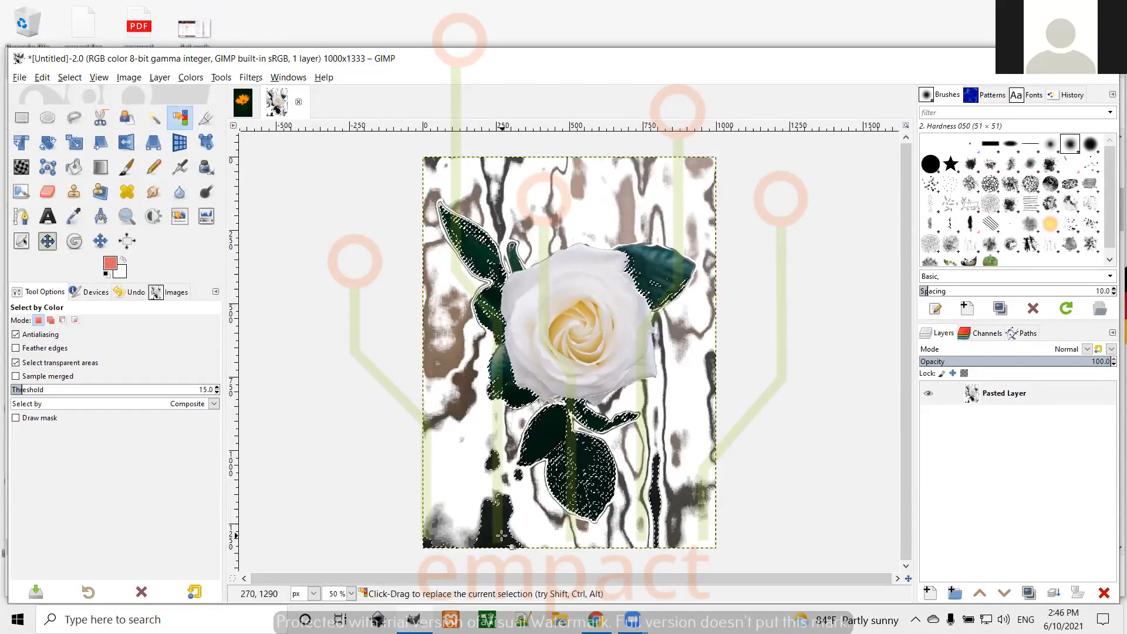
key("Delete")
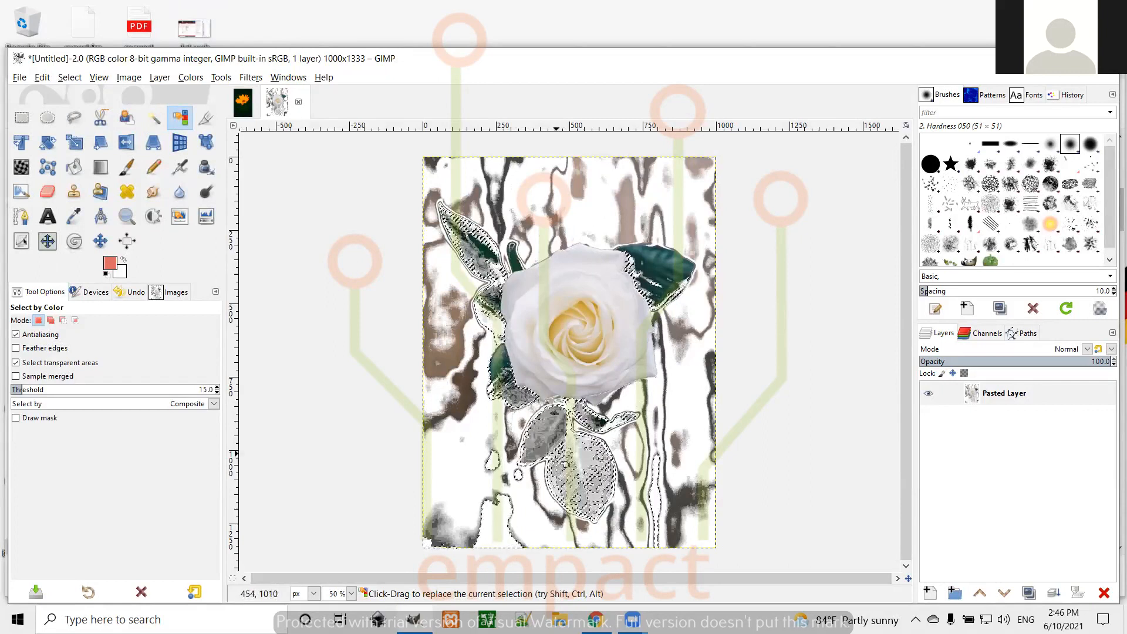
key("ctrl+z")
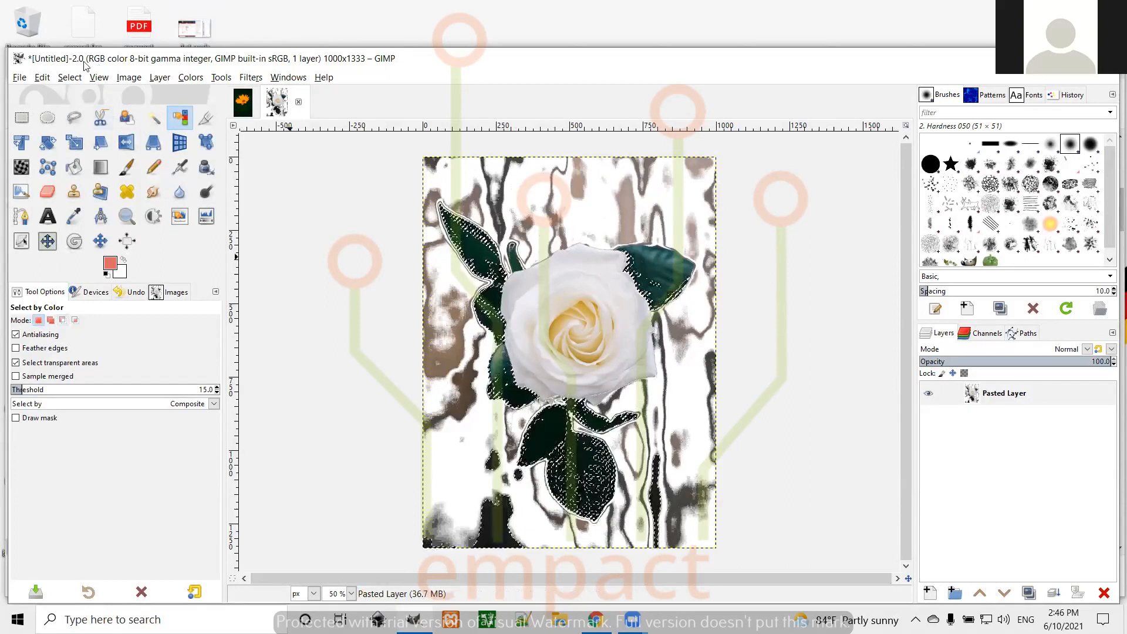
left_click(69, 77)
left_click(88, 104)
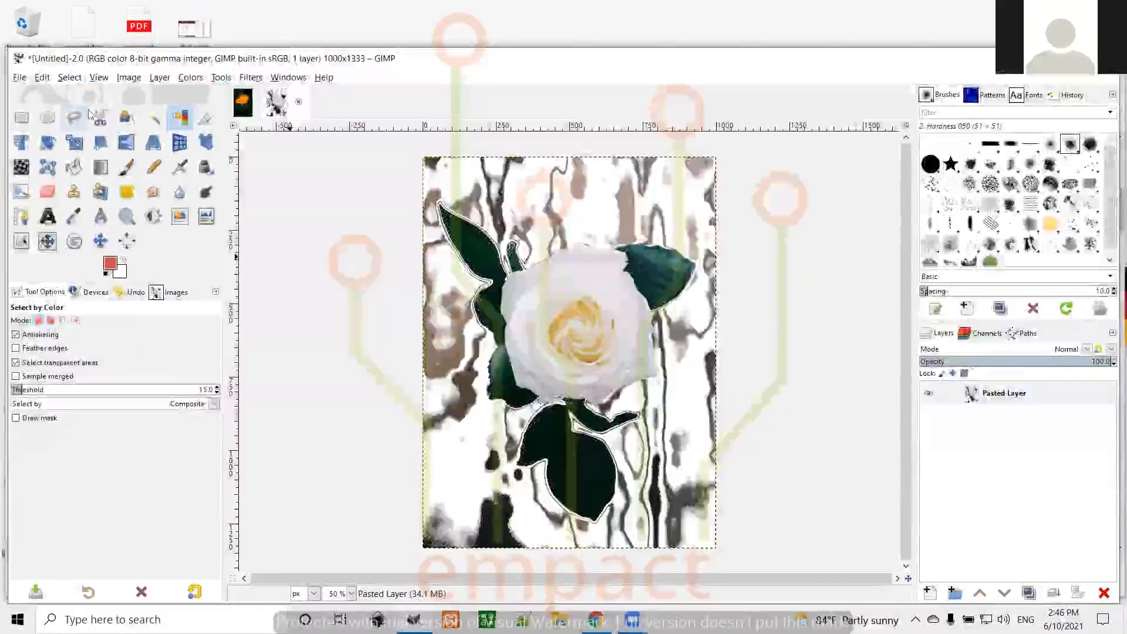
Step: Delete the dark patch, the vertical dark streak and the small dark spots around the lower leaves with Fuzzy Select
left_click(154, 117)
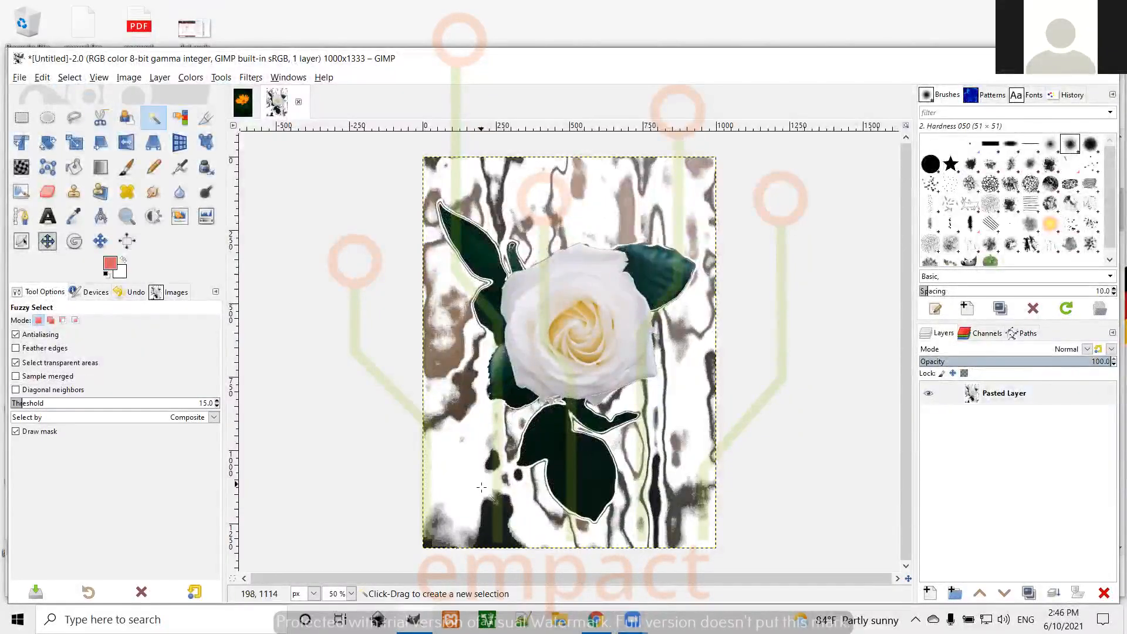
left_click(494, 510)
key("Delete")
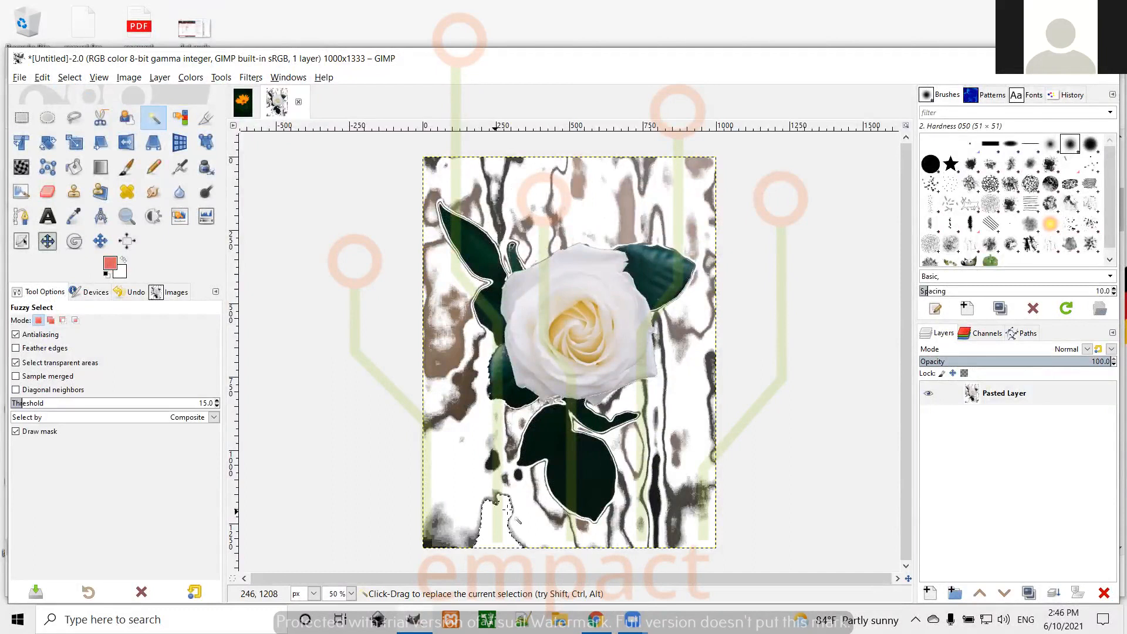
left_click(655, 498)
key("Delete")
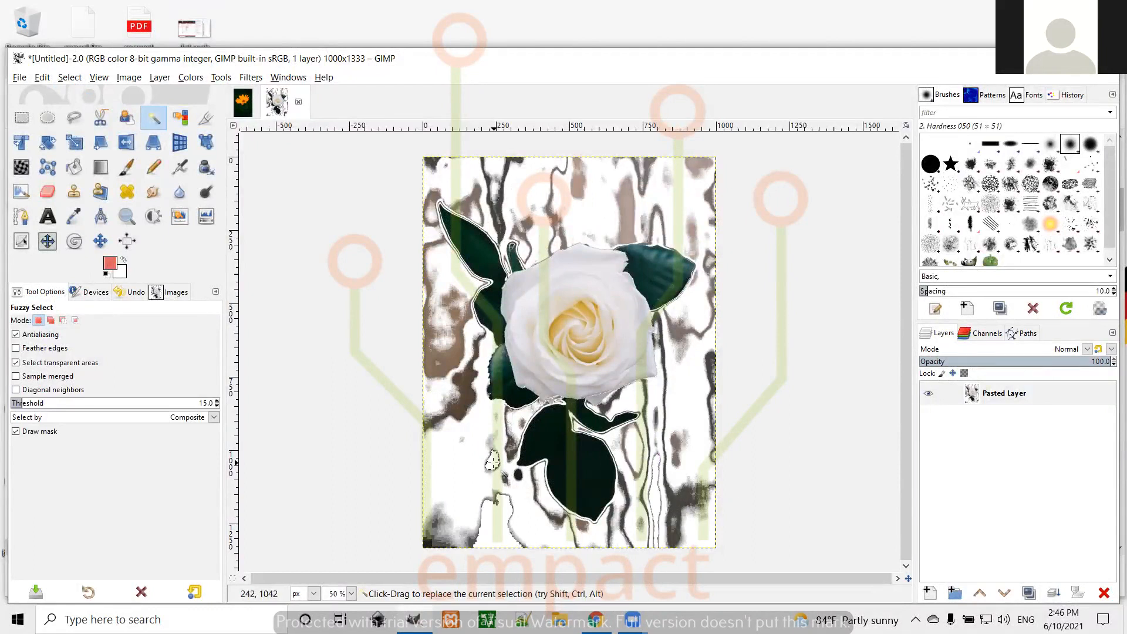
left_click_drag(517, 474, 519, 475)
left_click(518, 476)
left_click(445, 353)
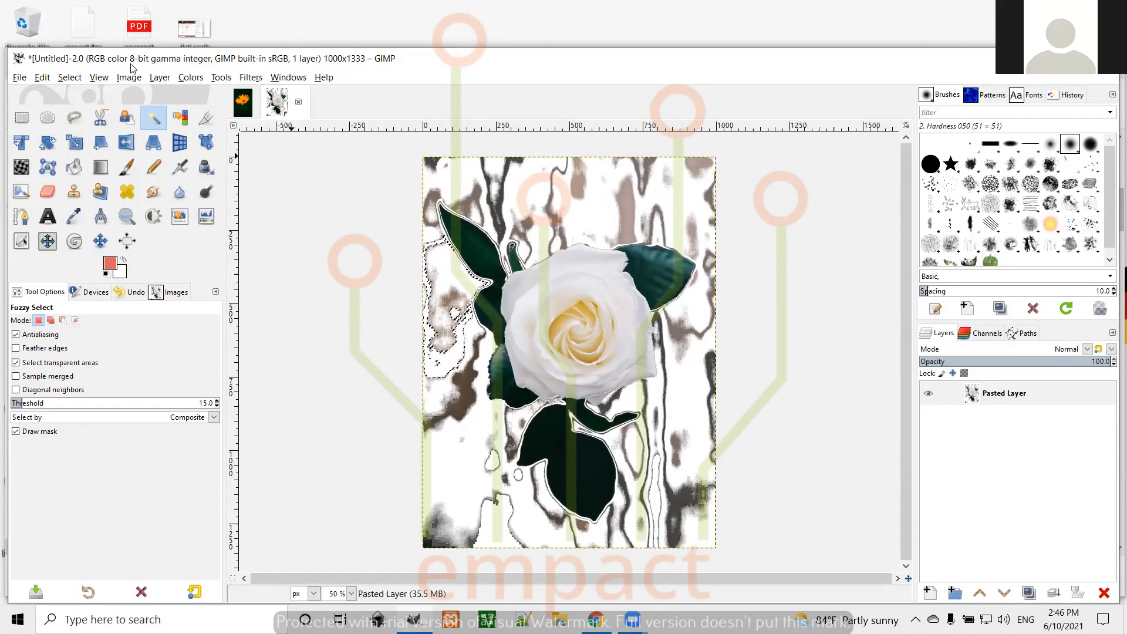
Step: Clear the selection and undo all background deletions on the white rose image
left_click(70, 78)
left_click(82, 108)
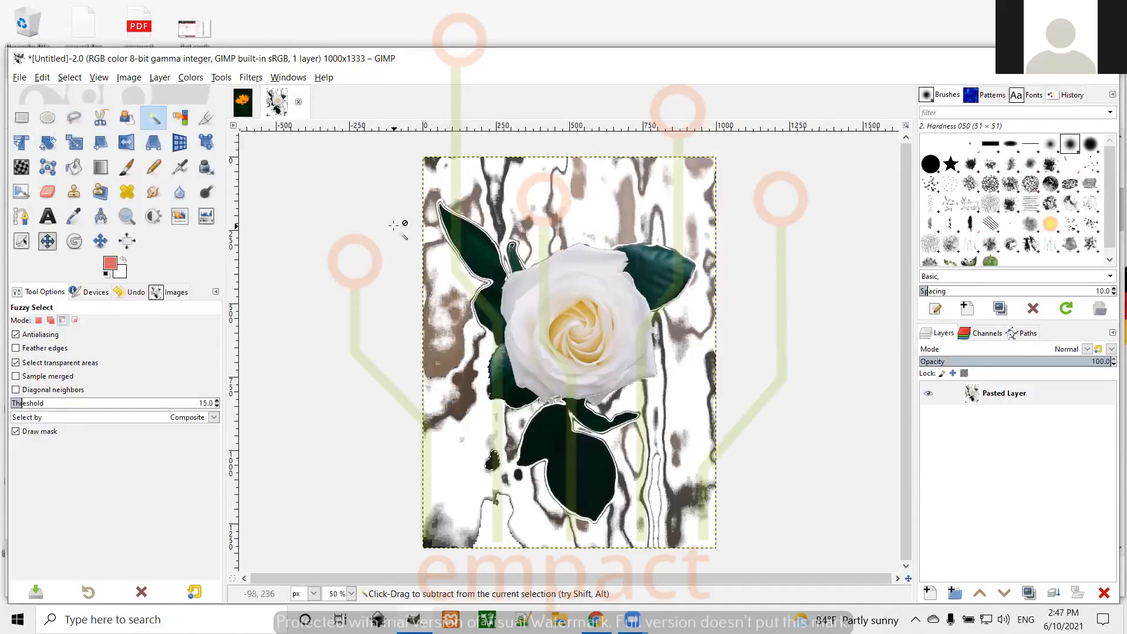
key("ctrl+z")
key("ctrl+z")
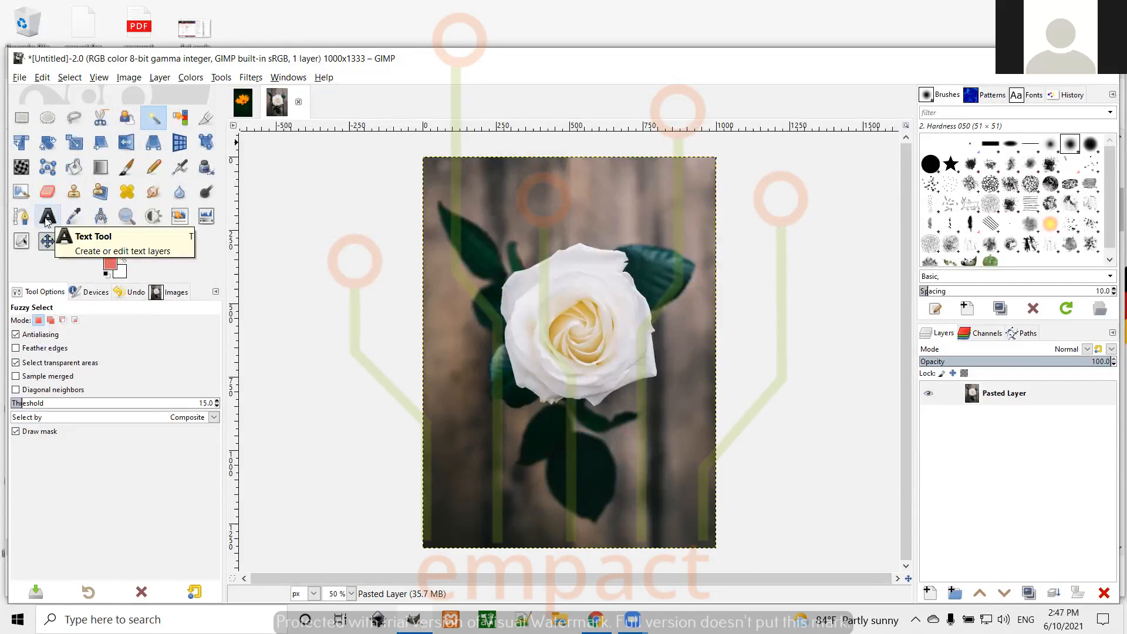
Step: Activate the Move tool and switch to the orange flower image
mouse_move(46, 240)
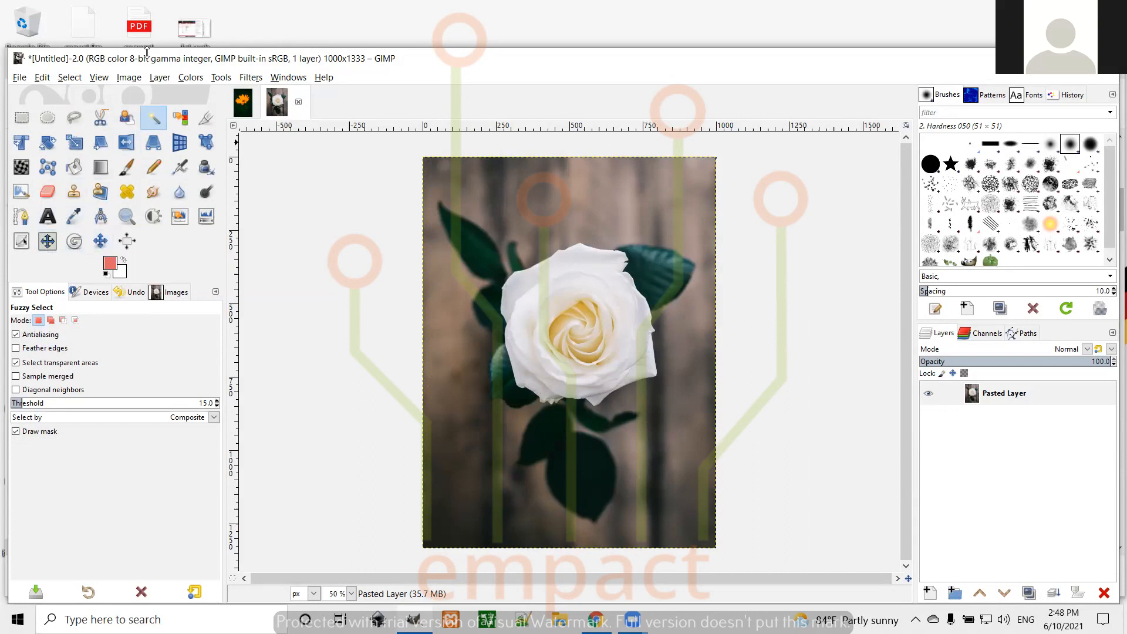
left_click(100, 240)
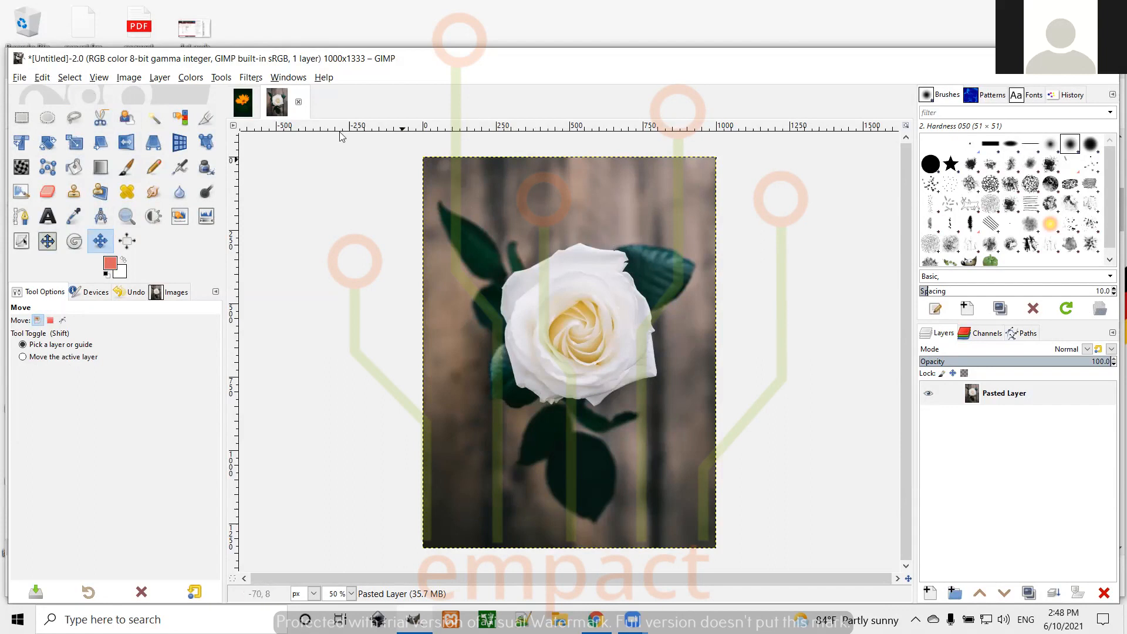
left_click(243, 101)
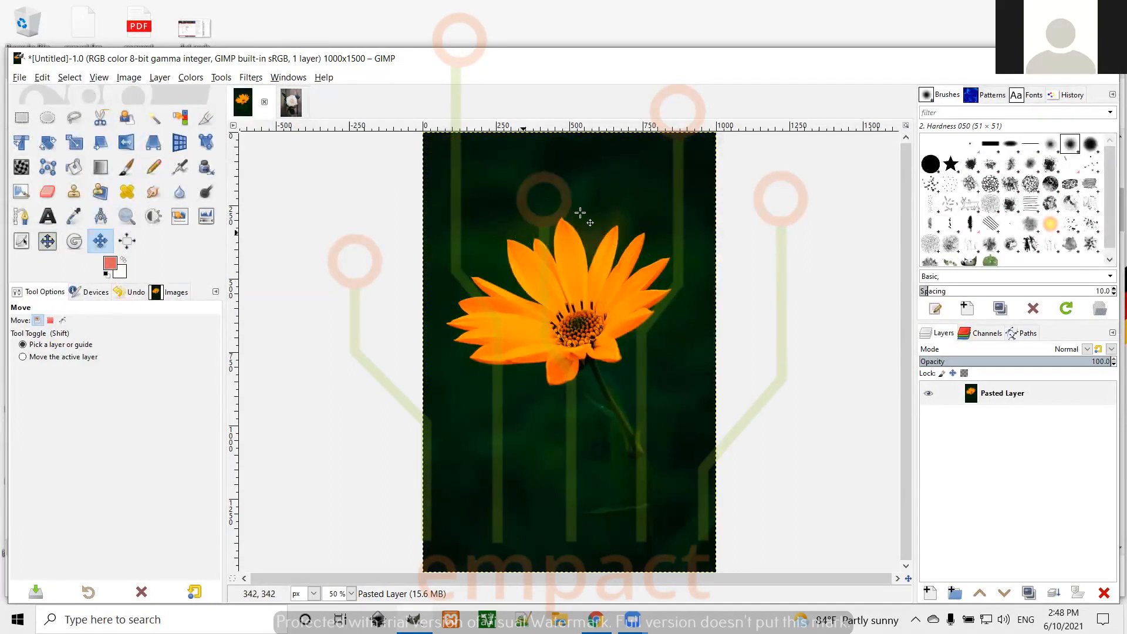
Step: Draw a rough closed Foreground Select outline around the orange flower head and confirm it
left_click(126, 120)
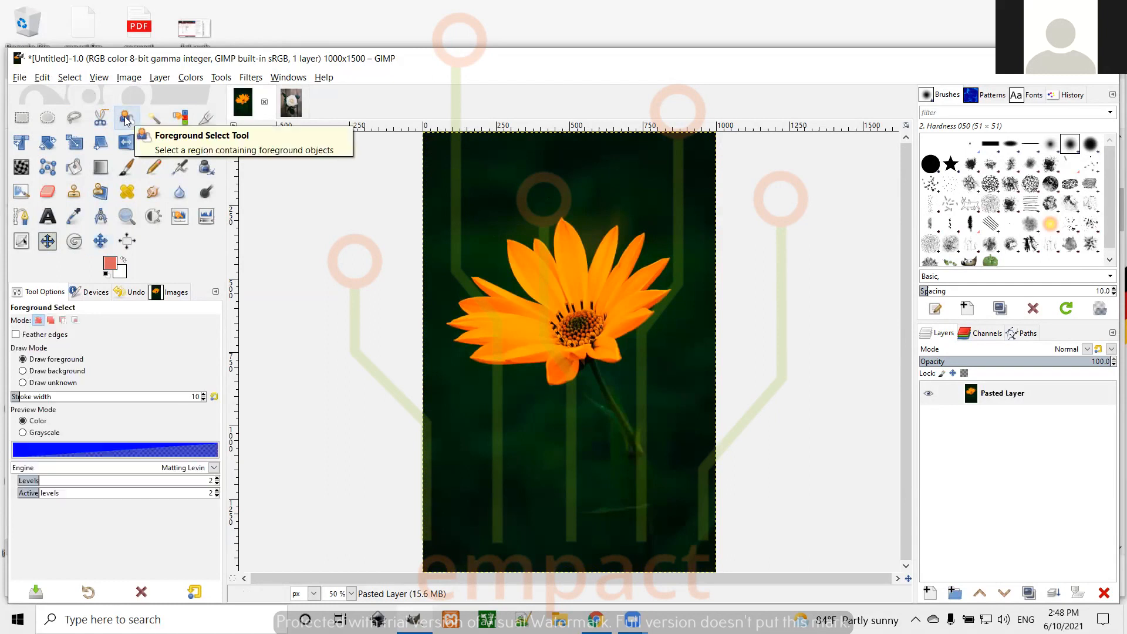
left_click(489, 224)
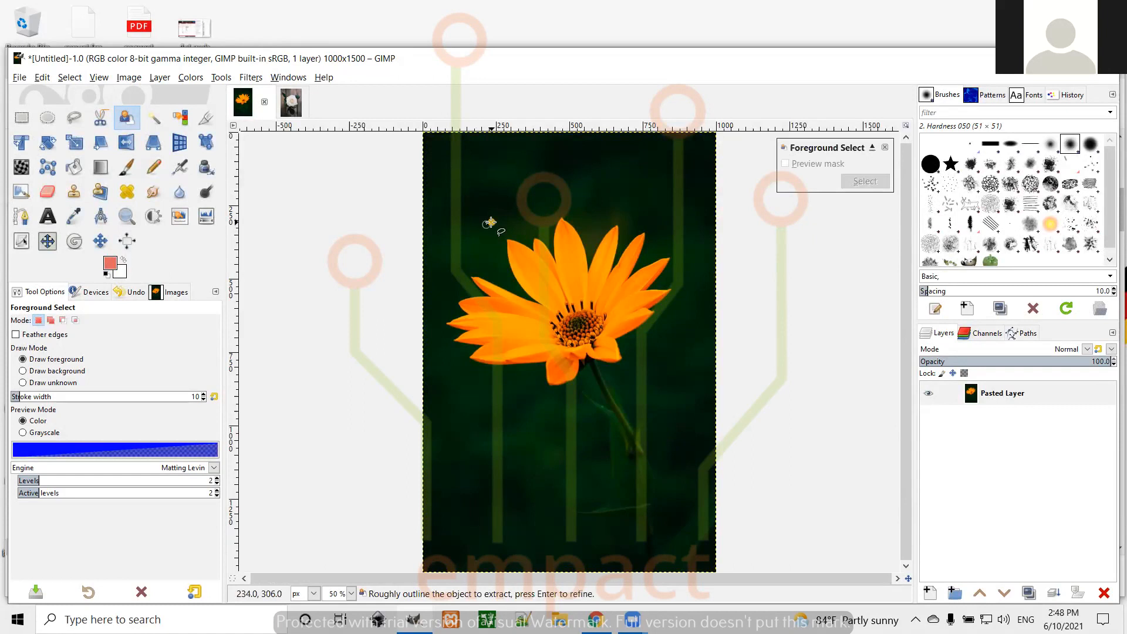
left_click(632, 208)
left_click(688, 254)
left_click(677, 325)
left_click(621, 373)
left_click(599, 375)
left_click(576, 388)
left_click(517, 388)
left_click(456, 371)
left_click(435, 307)
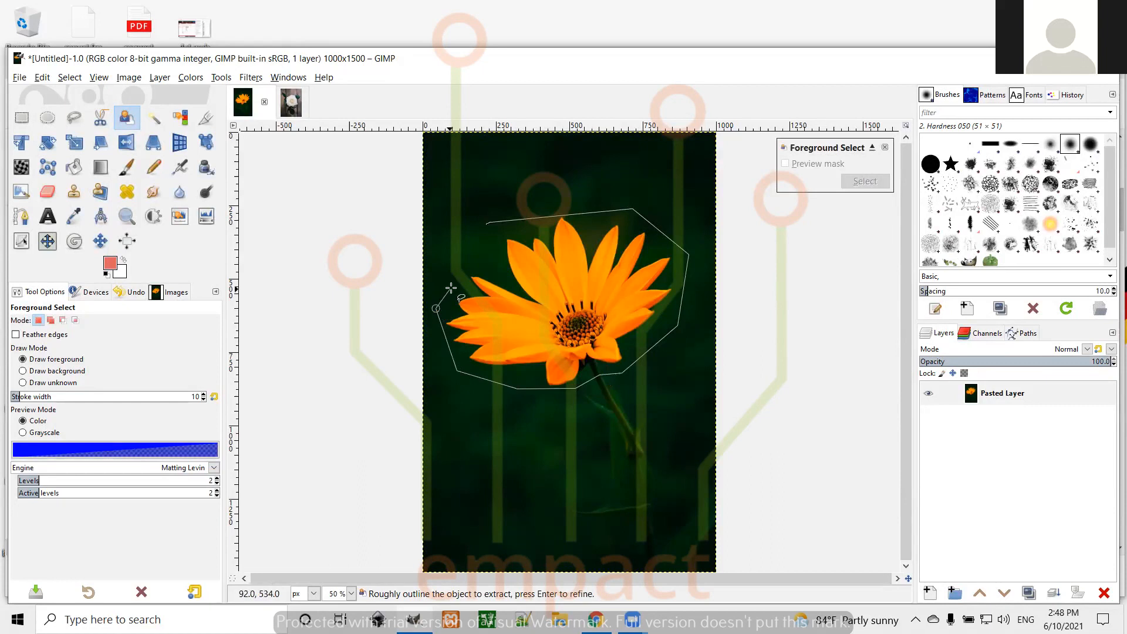
left_click(490, 255)
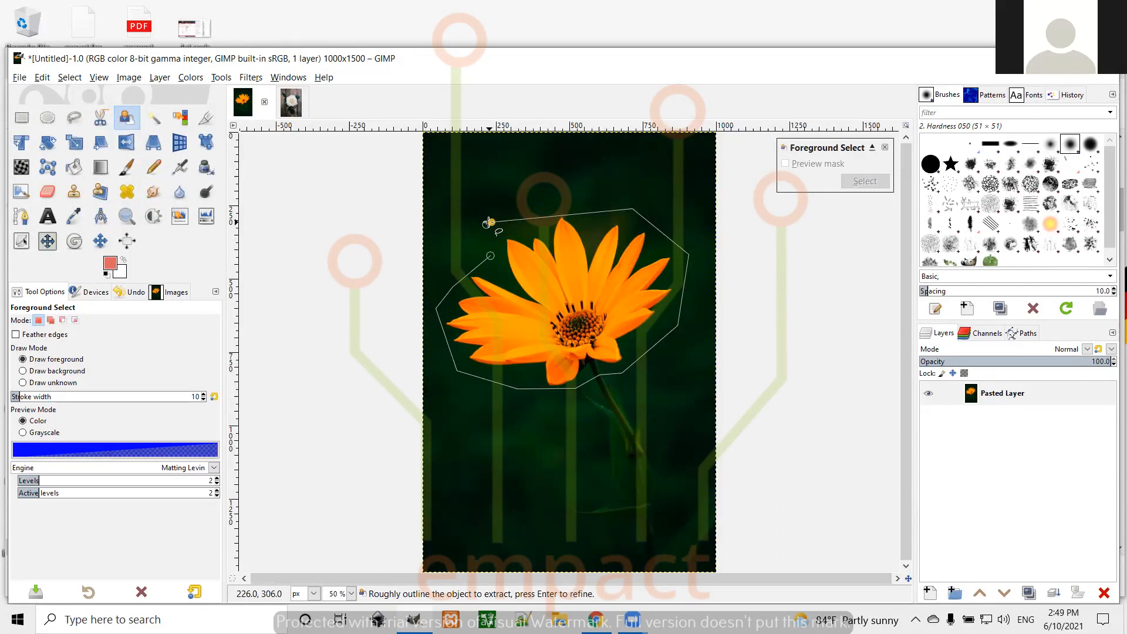
left_click(496, 242)
left_click(486, 223)
key("Return")
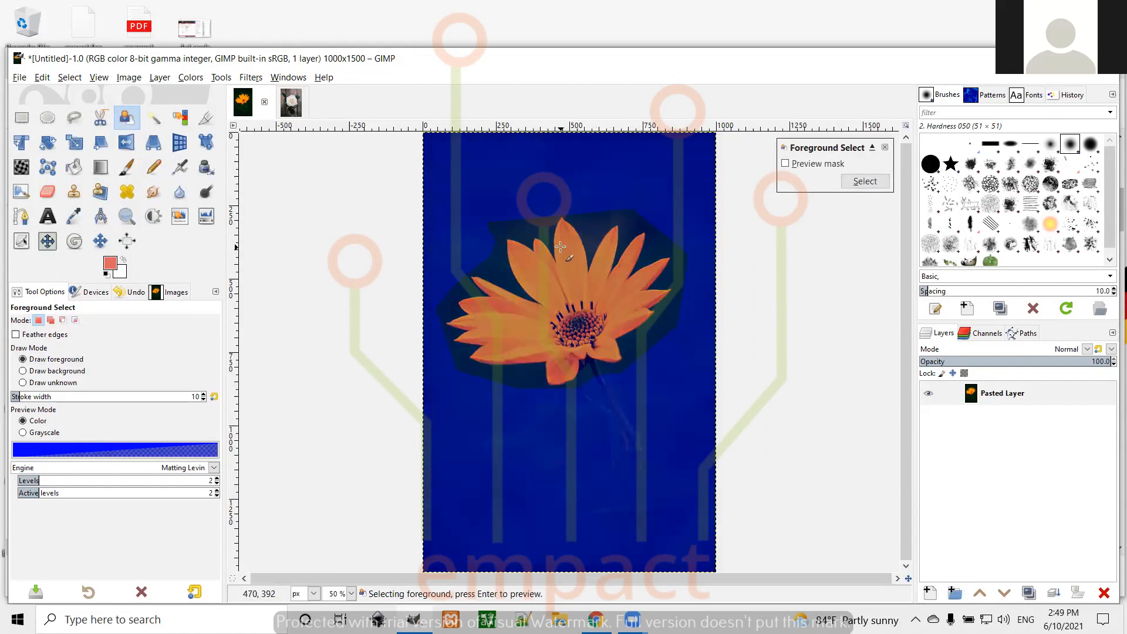
Step: Mark the petals and flower centre as foreground with brush strokes and convert the mask into a selection
scroll(560, 247, "up", 1)
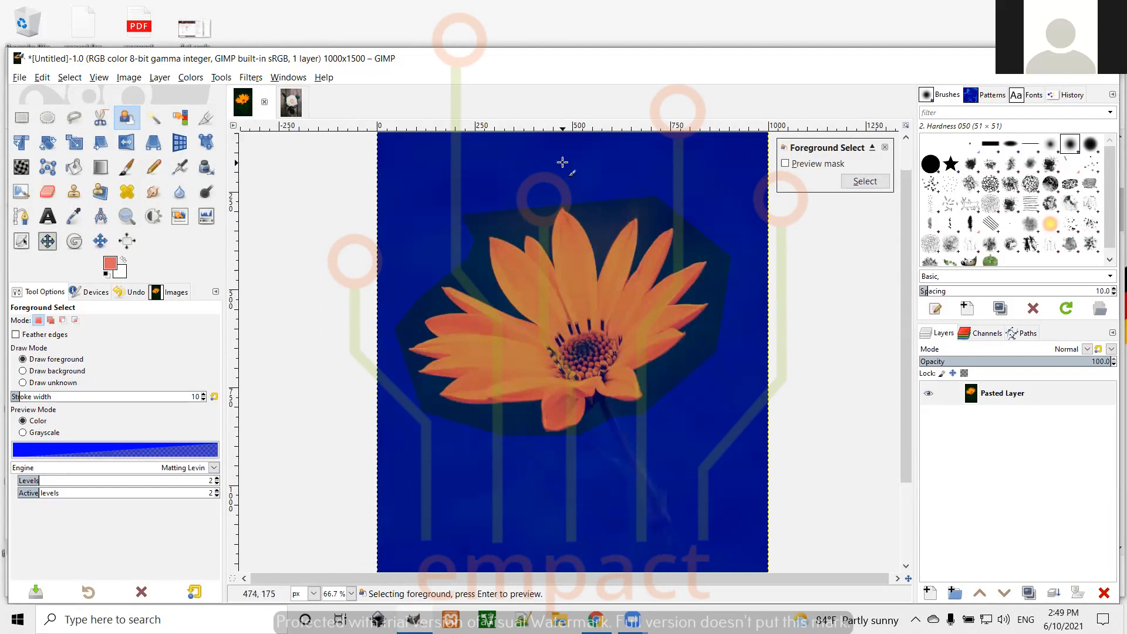
left_click(785, 164)
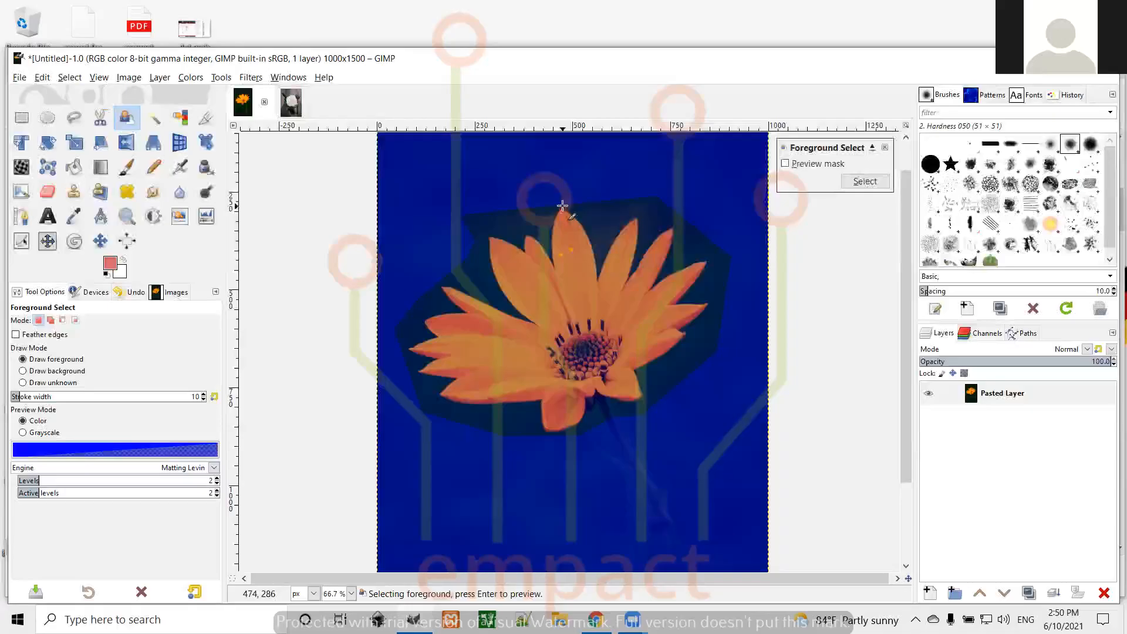
mouse_move(559, 240)
left_mouse_down()
mouse_move(501, 280)
mouse_move(504, 263)
mouse_move(542, 282)
mouse_move(500, 327)
mouse_move(560, 237)
mouse_move(509, 335)
mouse_move(473, 356)
mouse_move(485, 299)
mouse_move(440, 365)
mouse_move(567, 286)
mouse_move(538, 358)
mouse_move(571, 383)
mouse_move(641, 326)
mouse_move(654, 331)
mouse_move(683, 312)
mouse_move(673, 333)
mouse_move(666, 292)
mouse_move(650, 281)
mouse_move(611, 294)
mouse_move(580, 276)
mouse_move(632, 264)
mouse_move(569, 369)
mouse_move(601, 302)
mouse_move(677, 240)
mouse_move(606, 304)
mouse_move(554, 421)
mouse_move(634, 390)
mouse_move(465, 392)
mouse_move(499, 340)
mouse_move(474, 319)
mouse_move(436, 318)
mouse_move(520, 302)
mouse_move(457, 292)
mouse_move(576, 313)
mouse_move(576, 284)
mouse_move(610, 284)
mouse_move(635, 226)
mouse_move(641, 258)
mouse_move(657, 255)
mouse_move(664, 236)
mouse_move(652, 335)
mouse_move(673, 321)
mouse_move(691, 273)
left_mouse_up()
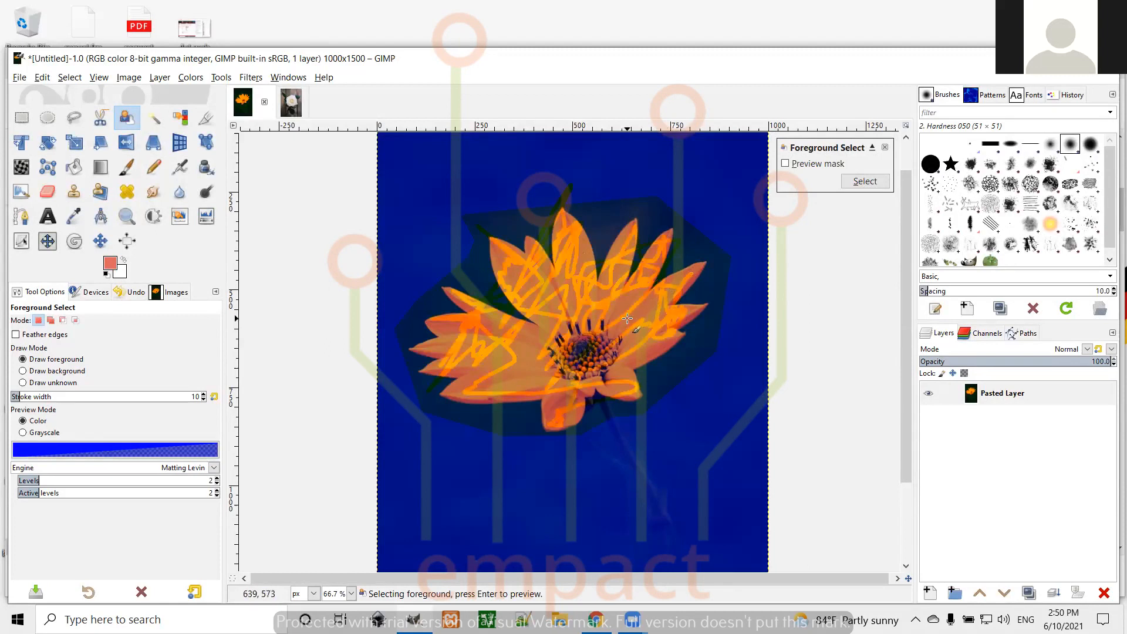
left_click(871, 184)
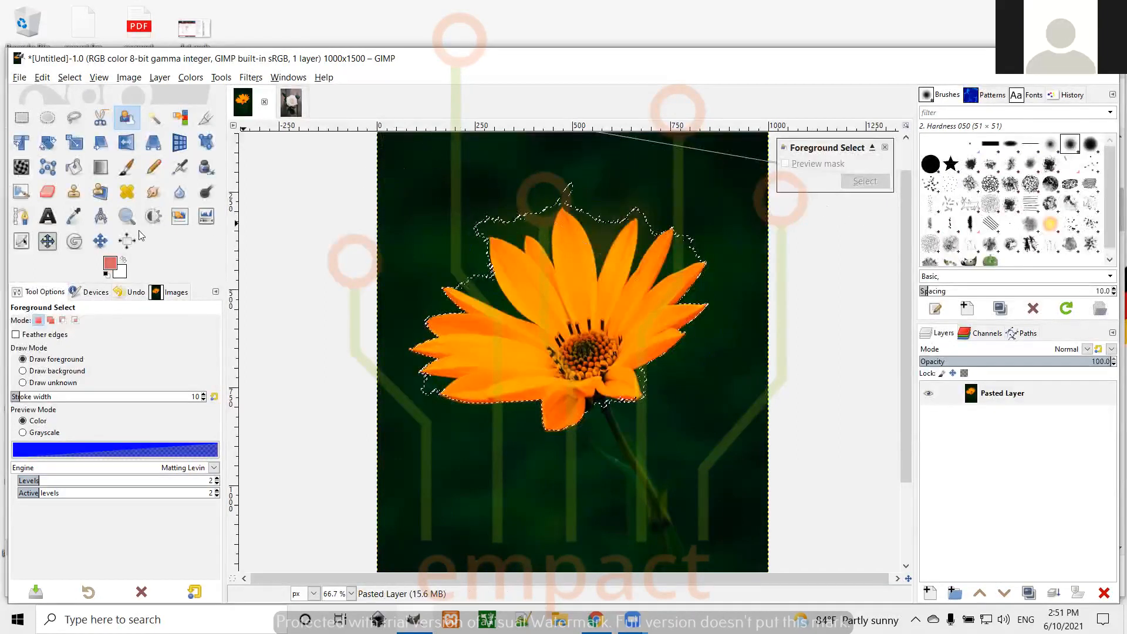
Step: Try to shift the selected flower with the Move tool and undo the shift
left_click(105, 242)
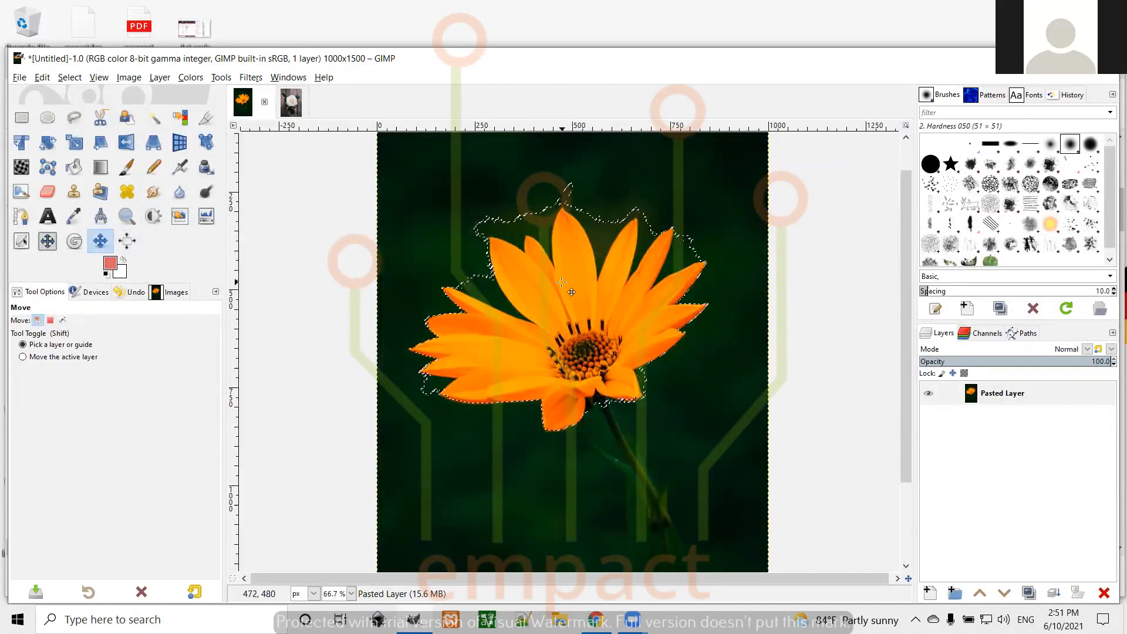
mouse_move(562, 282)
left_mouse_down()
mouse_move(516, 282)
mouse_move(562, 279)
left_mouse_up()
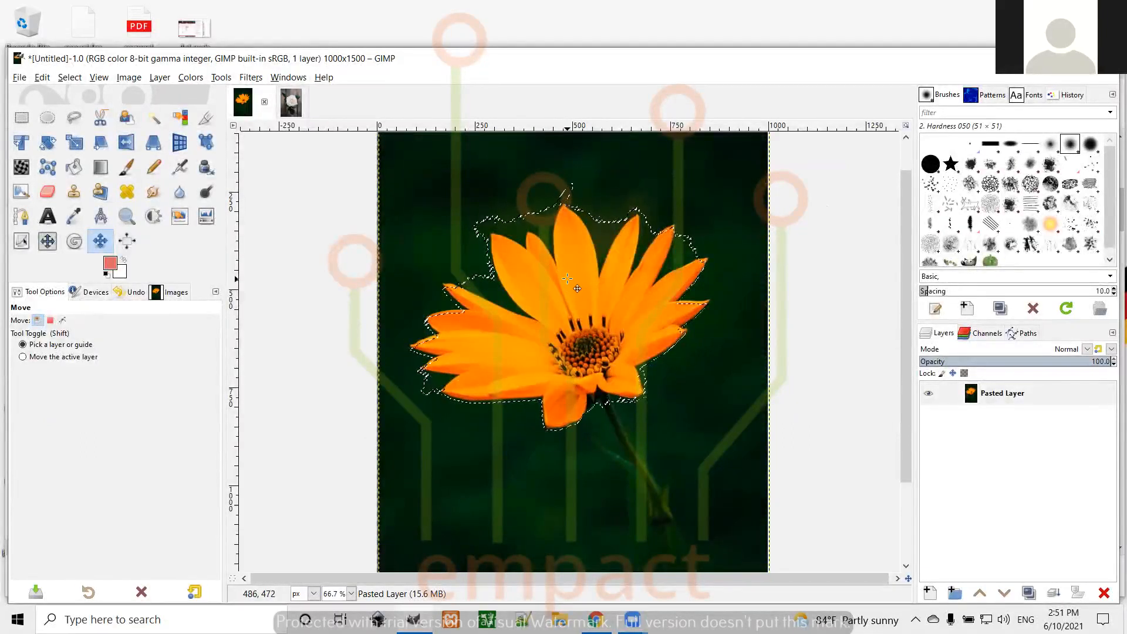
key("Left")
key("Left")
key("Left")
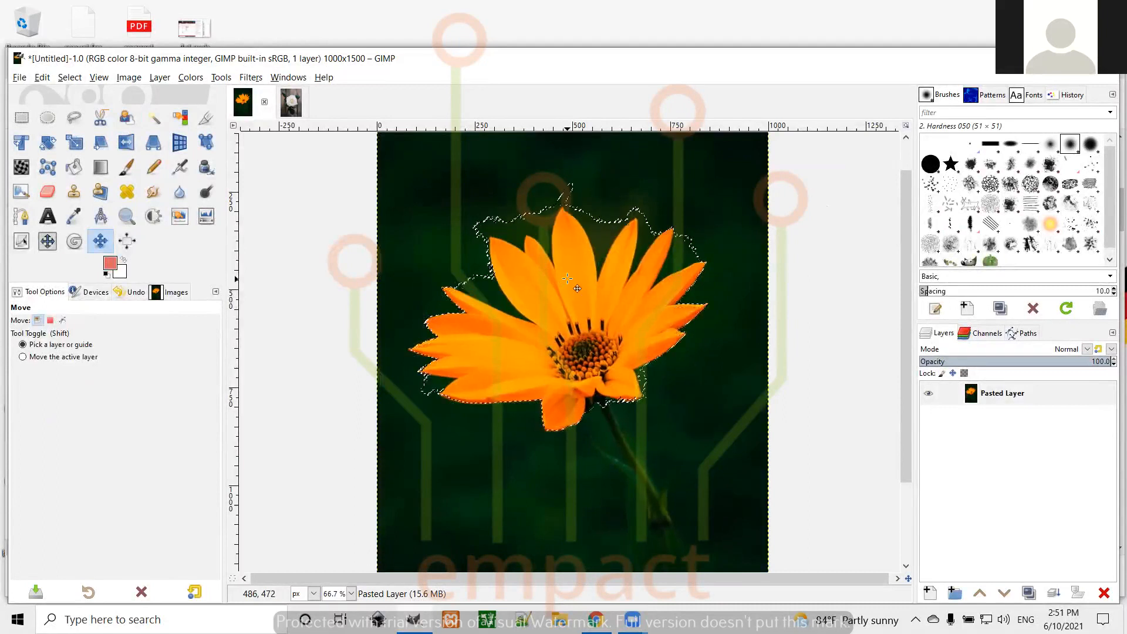
Step: Copy the selected flower and paste it as a new layer above the original
key("ctrl")
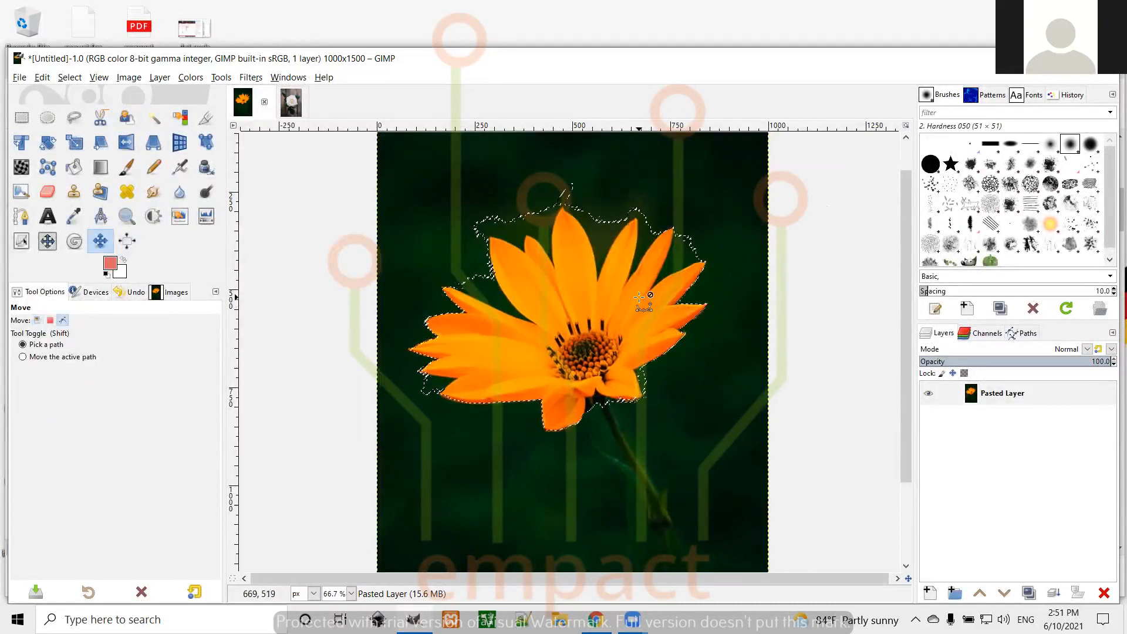
key("ctrl+c")
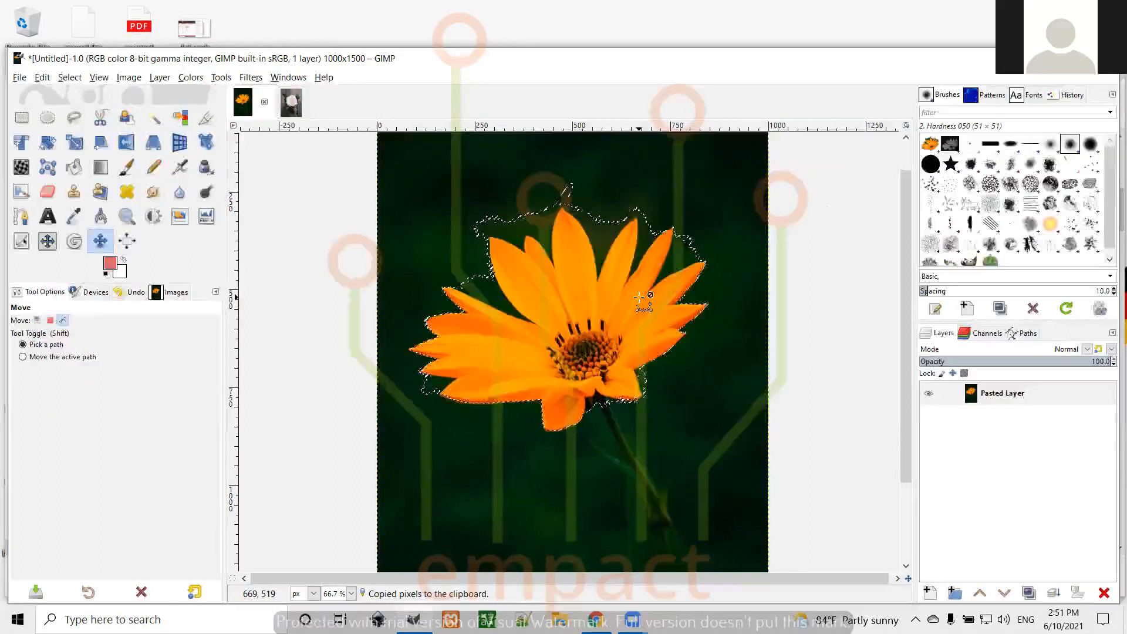
key("ctrl+v")
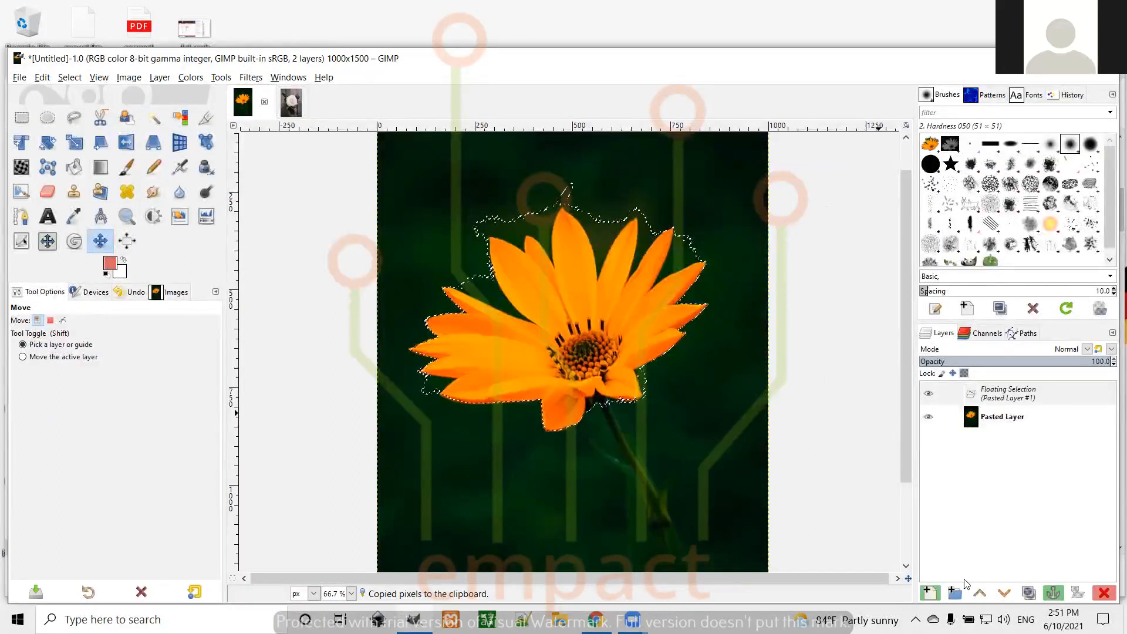
left_click(926, 594)
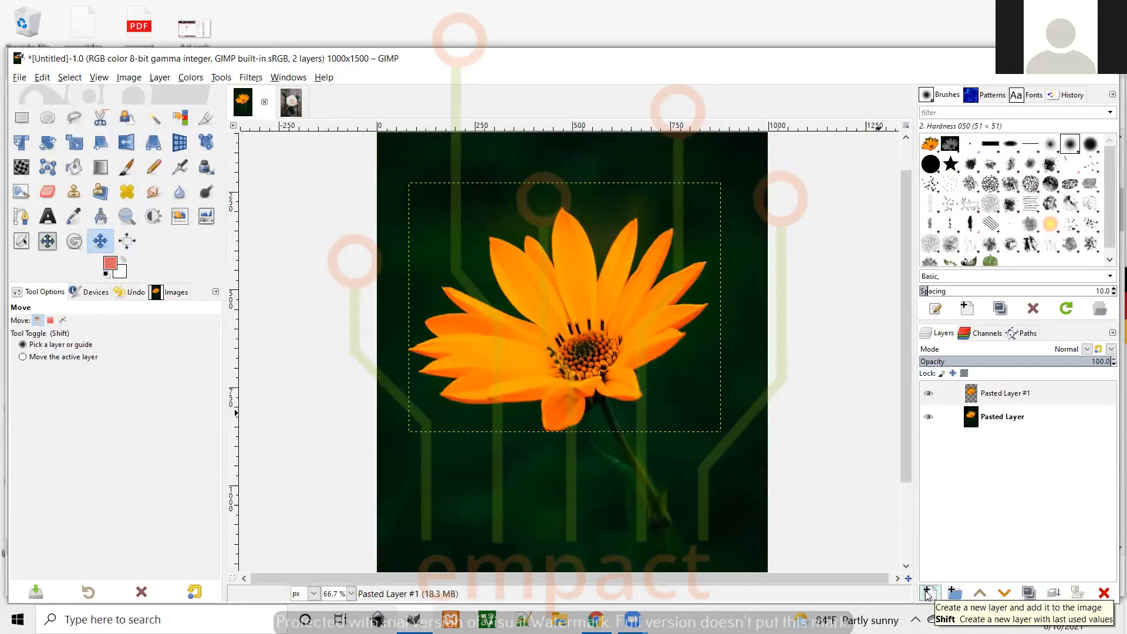
Step: Check the cut-out flower with the original layer hidden, delete the cut-out layer and show the original again
left_click(927, 416)
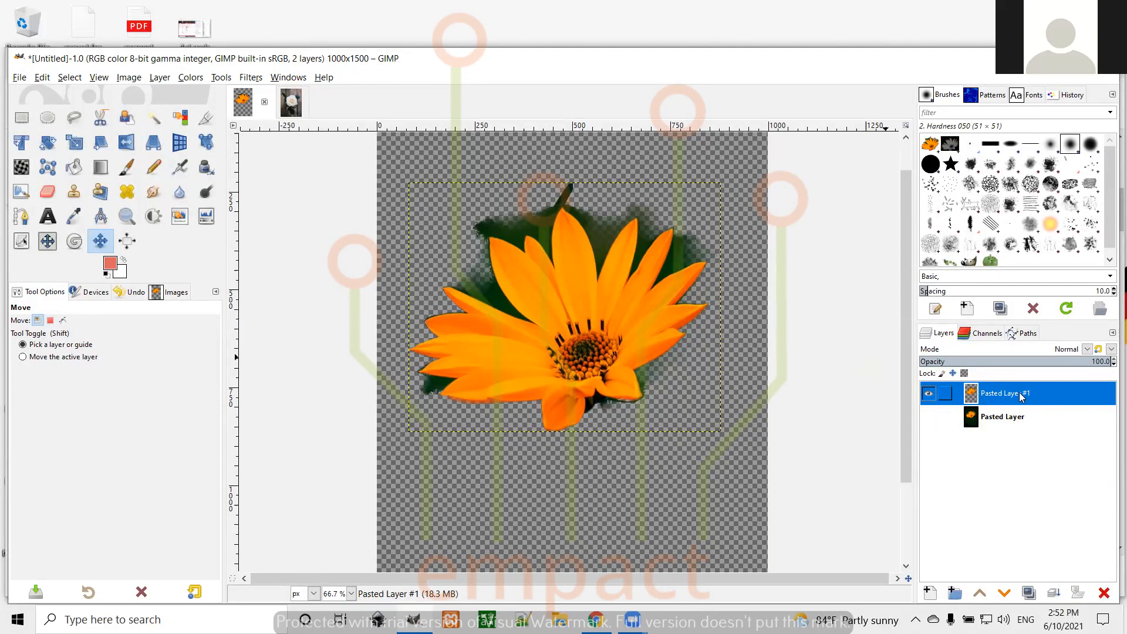
left_click(1104, 593)
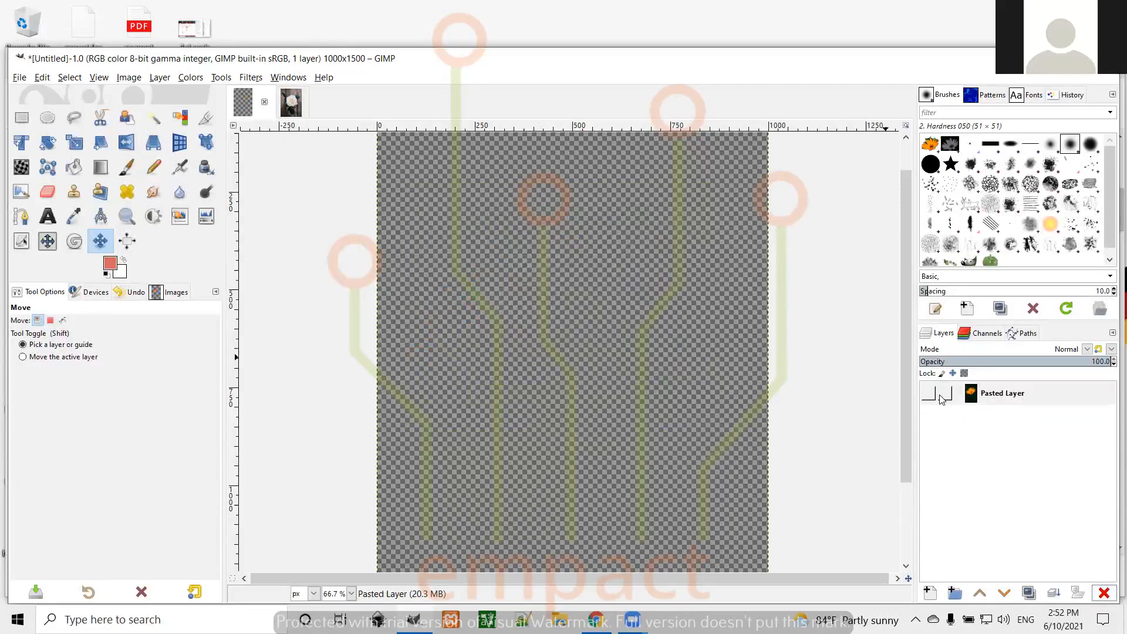
left_click(929, 394)
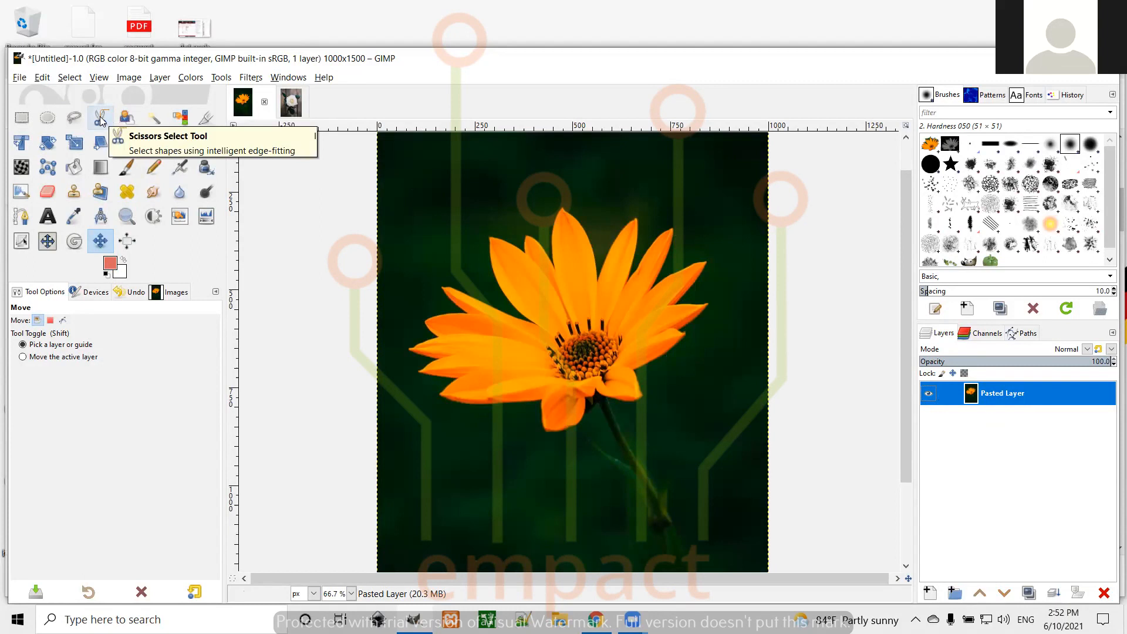
Step: Start a Scissors Select outline at the notch below the large upper-left petal and trace that petal's outer edge to its tip
left_click(127, 217)
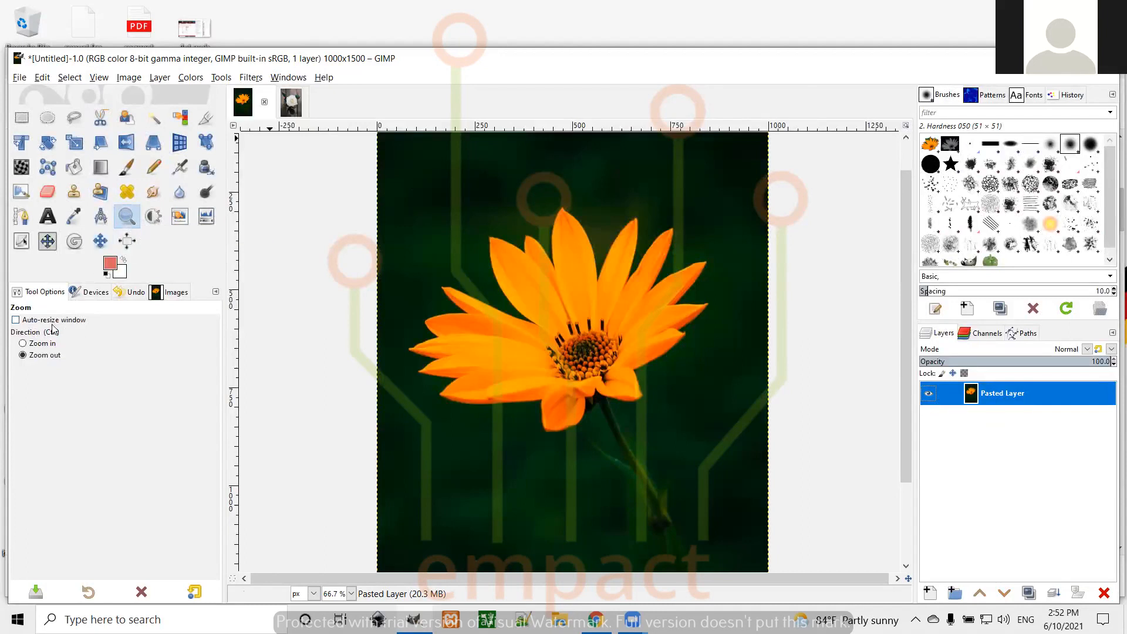
left_click(47, 346)
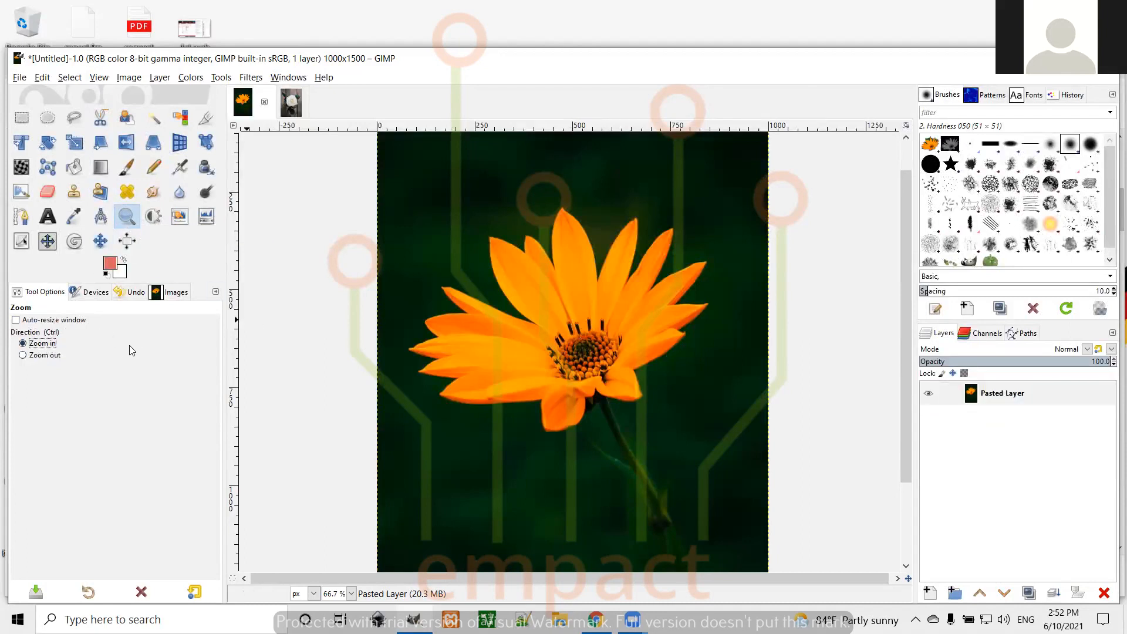
left_click(511, 301)
left_click(581, 313)
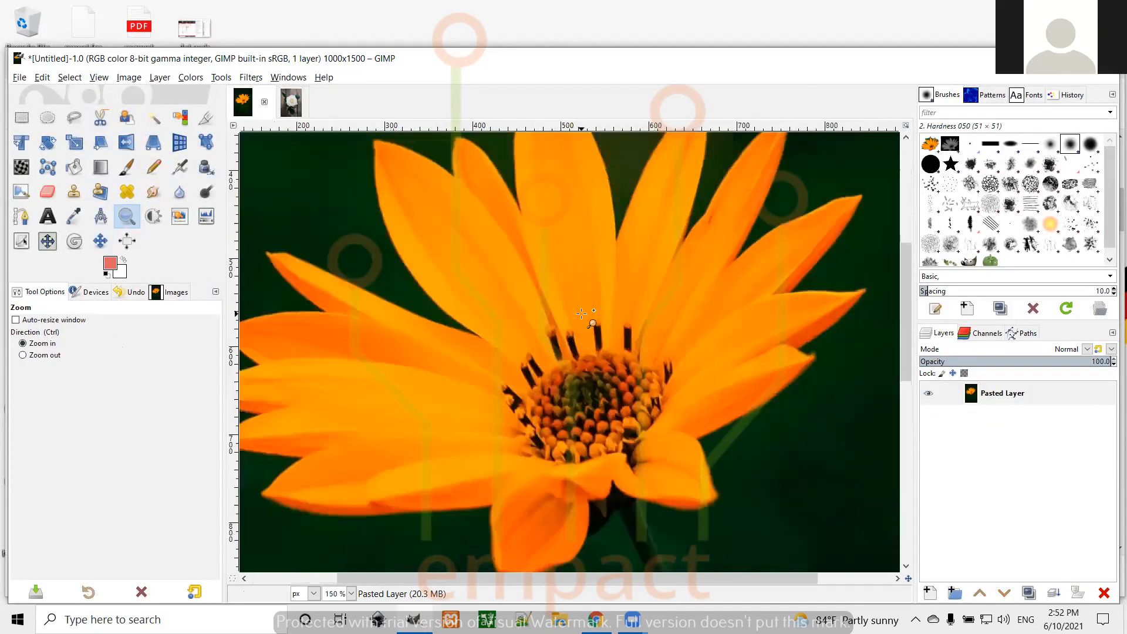
left_click(23, 355)
left_click(522, 310)
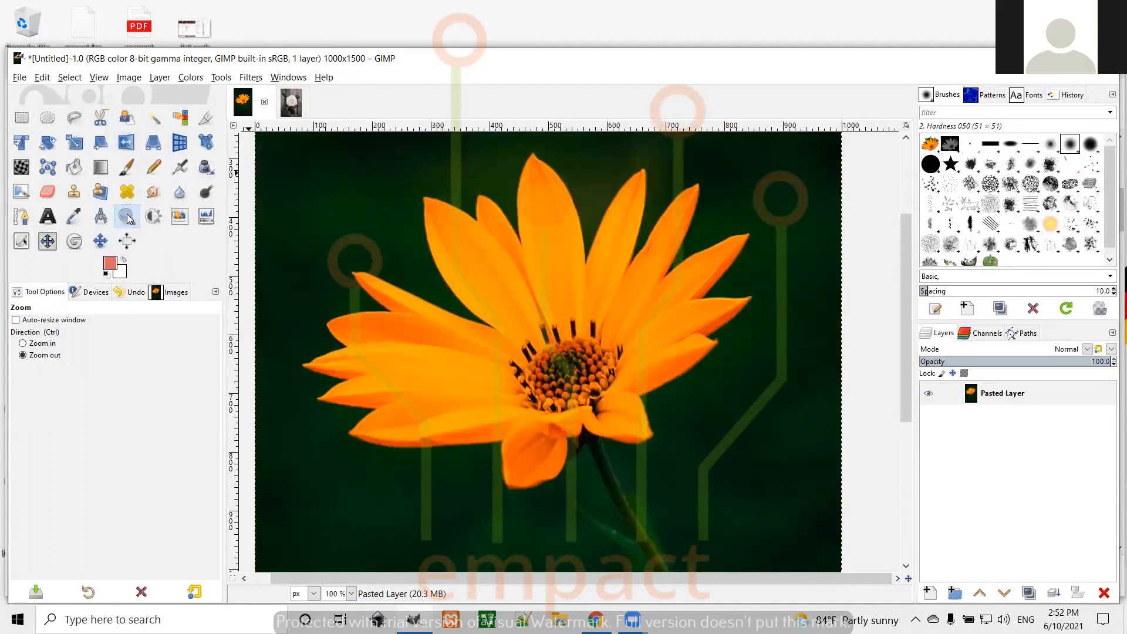
left_click(99, 119)
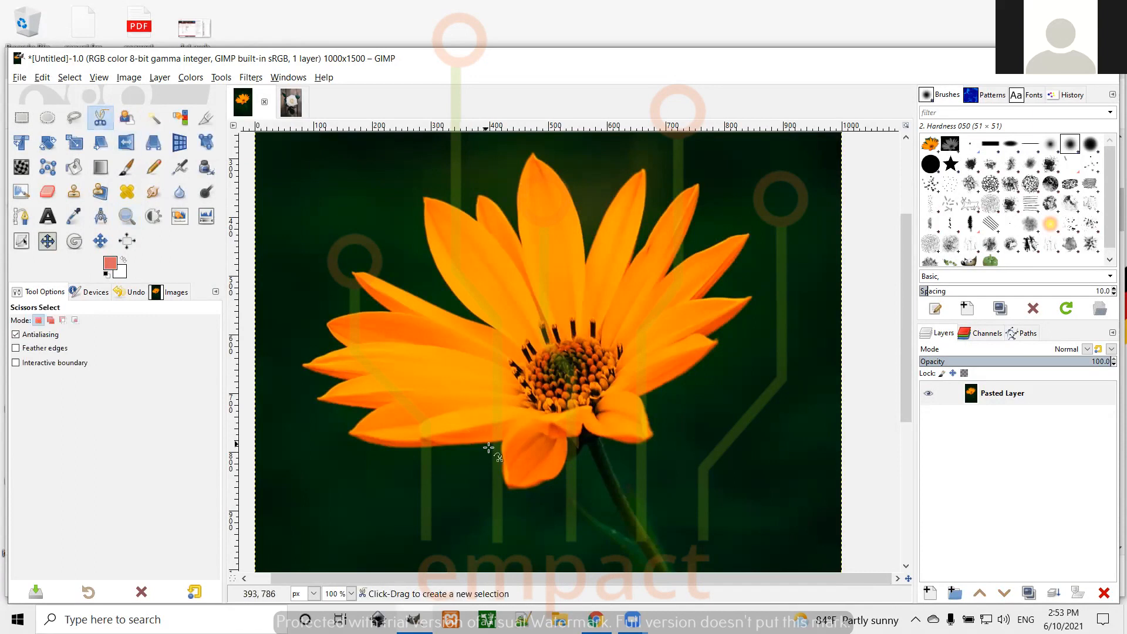
left_click(488, 319)
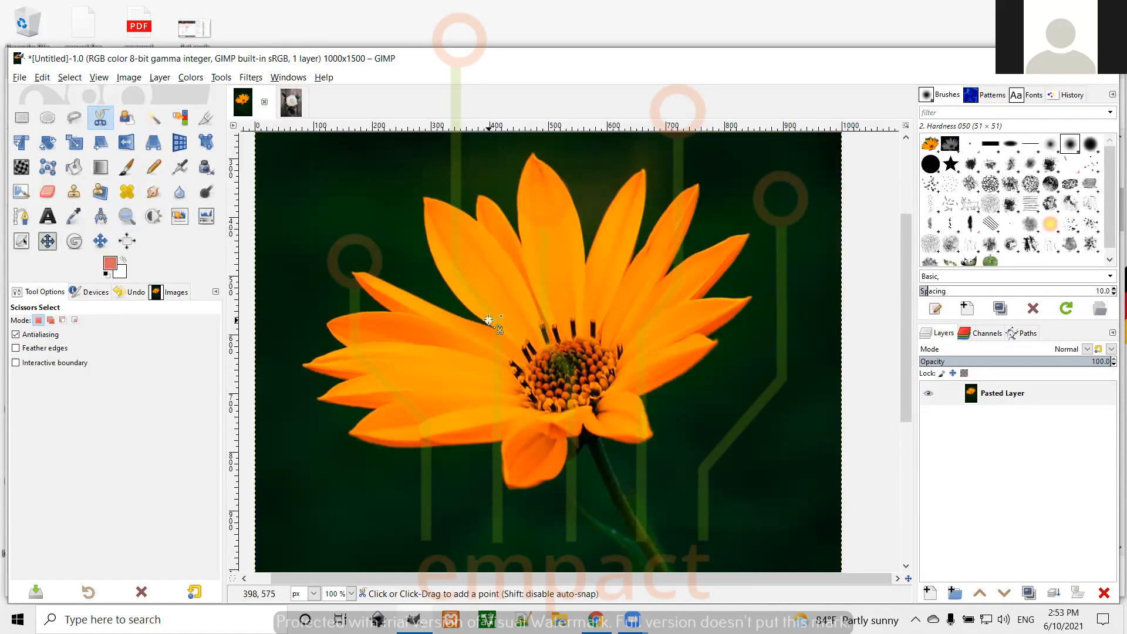
key("ctrl+z")
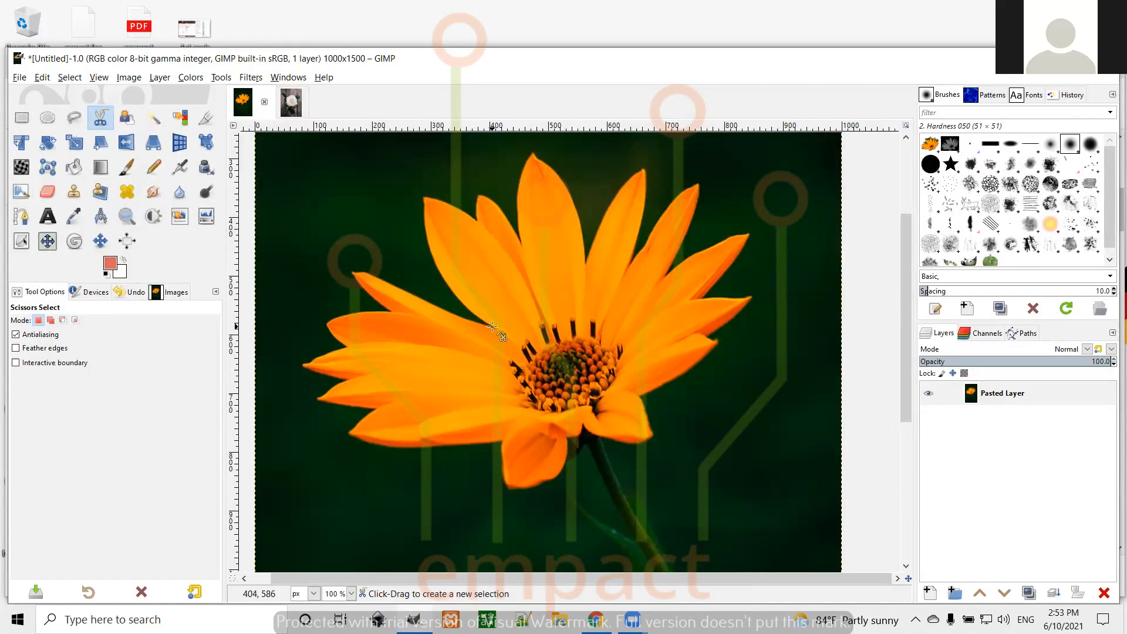
left_click(493, 327)
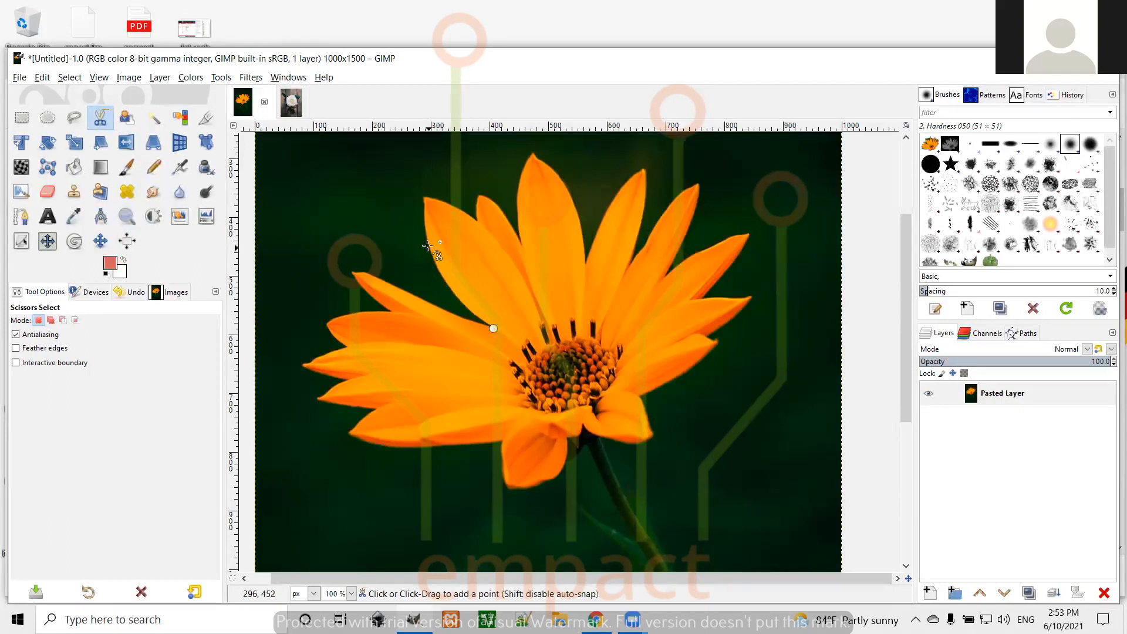
left_click(424, 199)
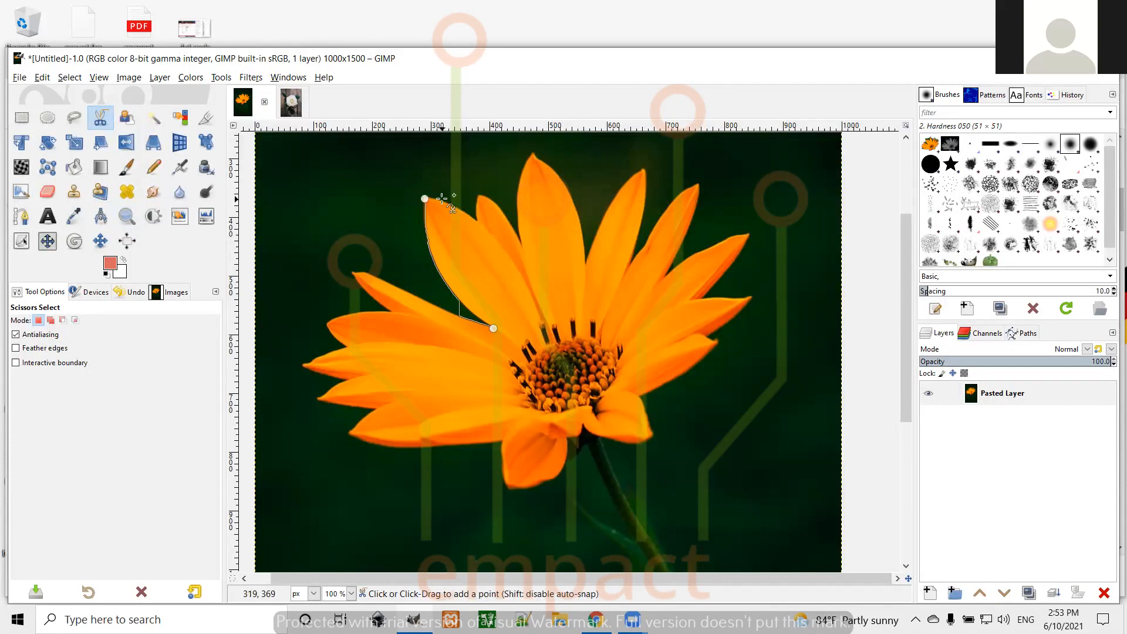
Step: Continue the scissors outline over the small second petal, around the tallest petal and up the near edge of the following petal
left_click(480, 221)
left_click(479, 194)
left_click(532, 153)
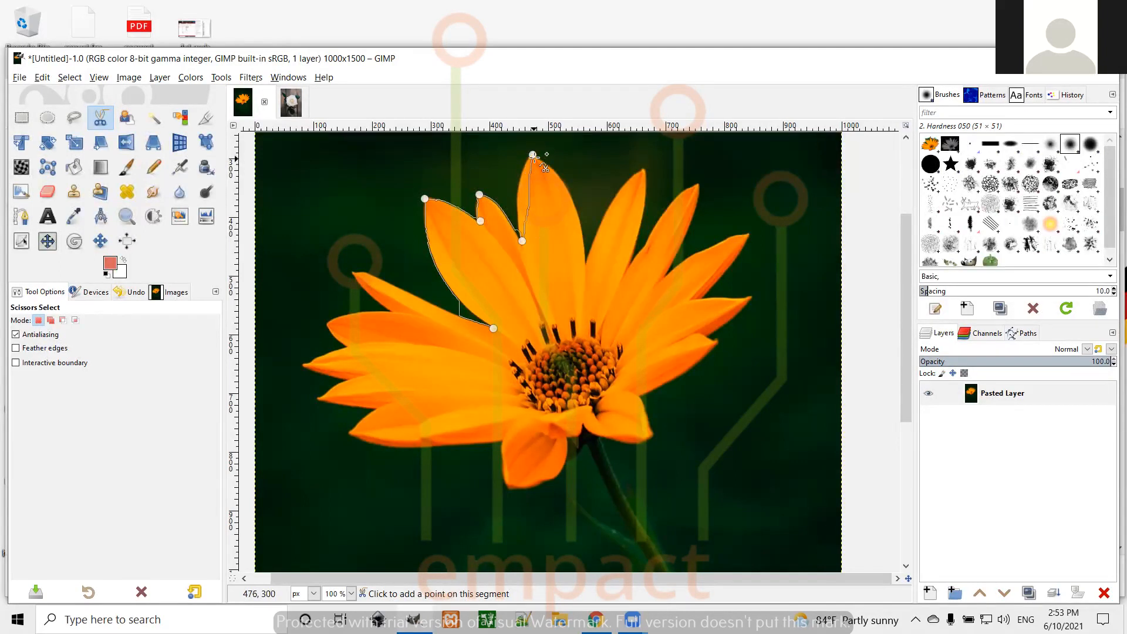
left_click(559, 174)
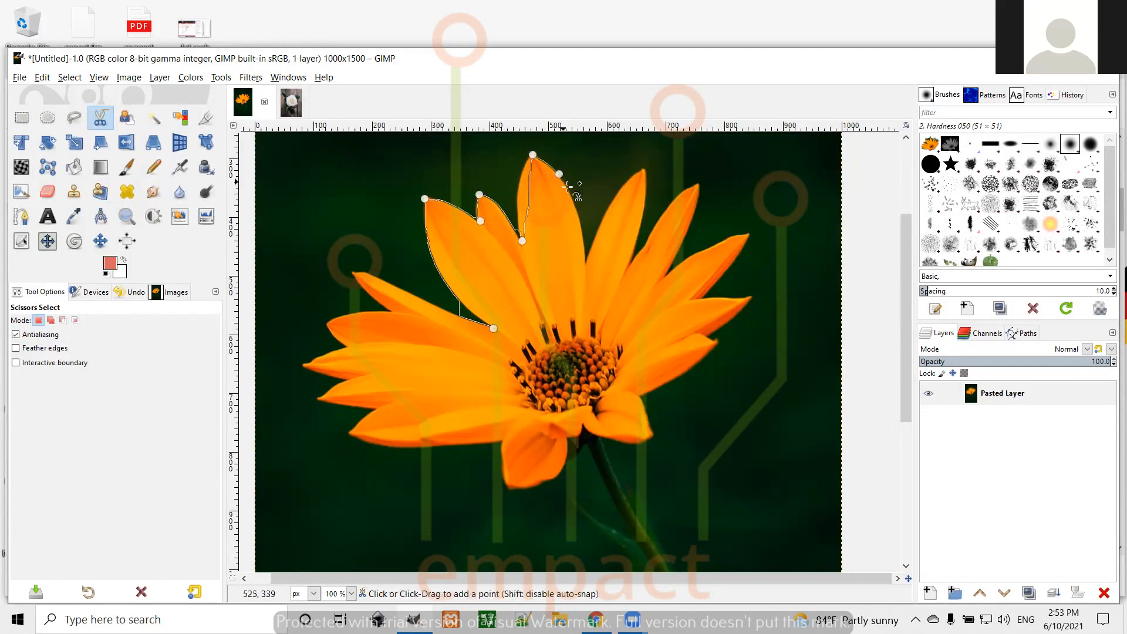
left_click(580, 222)
left_click(600, 222)
left_click(621, 188)
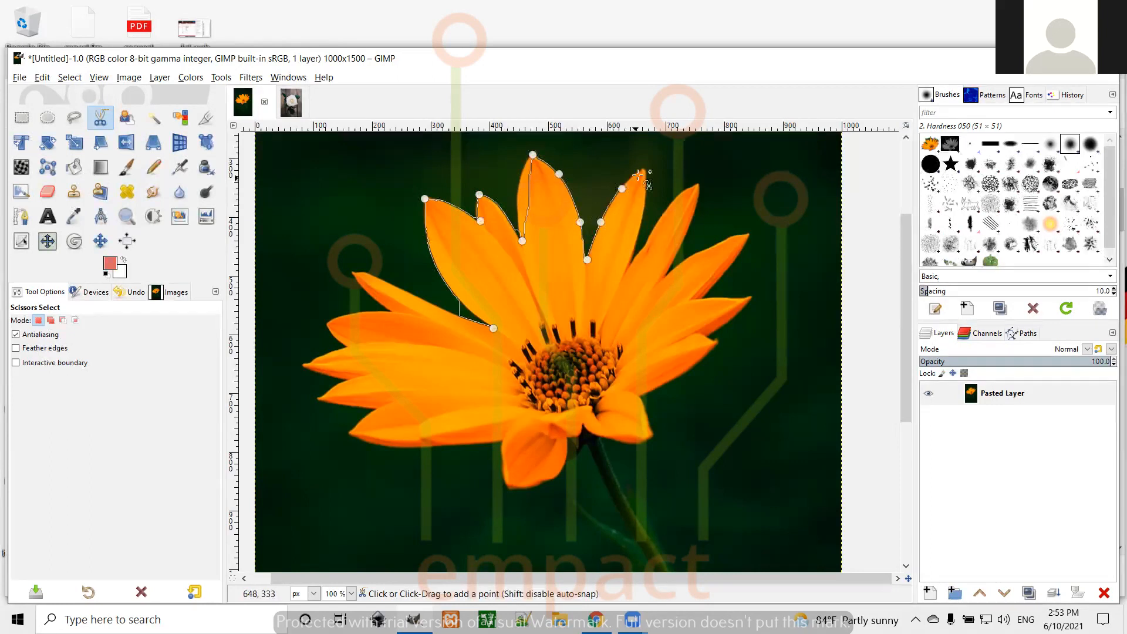
Step: Trace the outline around the tips of the two upper-right petals beside the tallest one, down to the notch after them
left_click(644, 170)
left_click(646, 215)
left_click(640, 252)
left_click(657, 221)
left_click(681, 190)
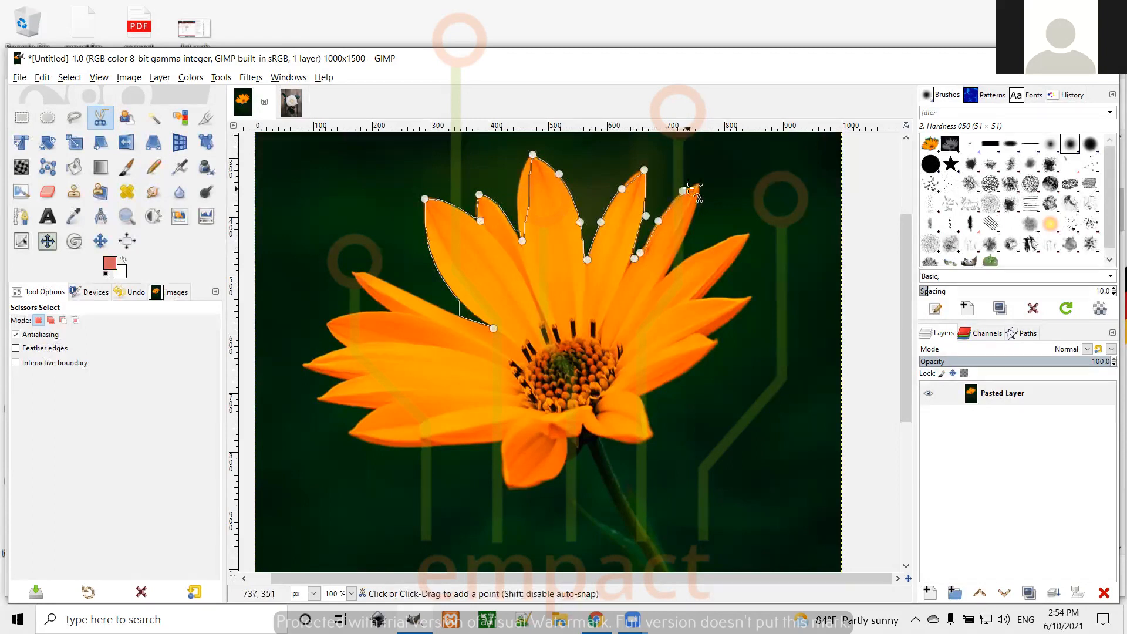
left_click(699, 184)
left_click(693, 224)
left_click(678, 258)
left_click(668, 273)
Step: Continue the Scissors Select outline around the long upper-right petal's tip and back along its lower edge to the notch below it
left_click(703, 251)
left_click(734, 236)
left_click(750, 233)
left_click(727, 274)
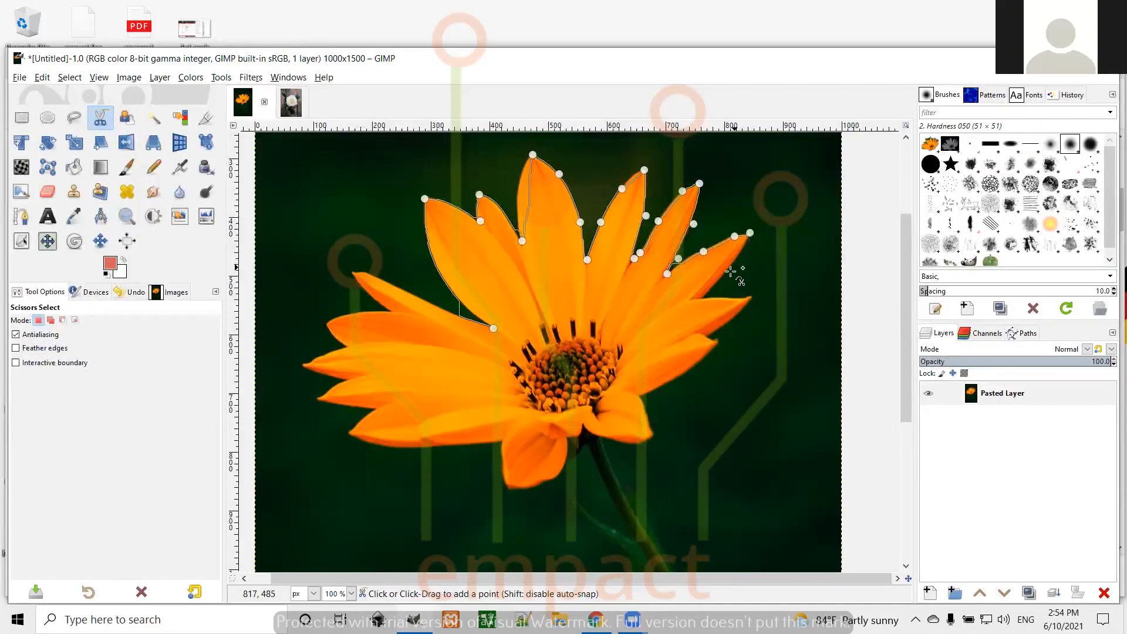
left_click(704, 299)
Step: Trace the outline around the two right-hand petals, down to the notch above the small lower-right petal
left_click(738, 298)
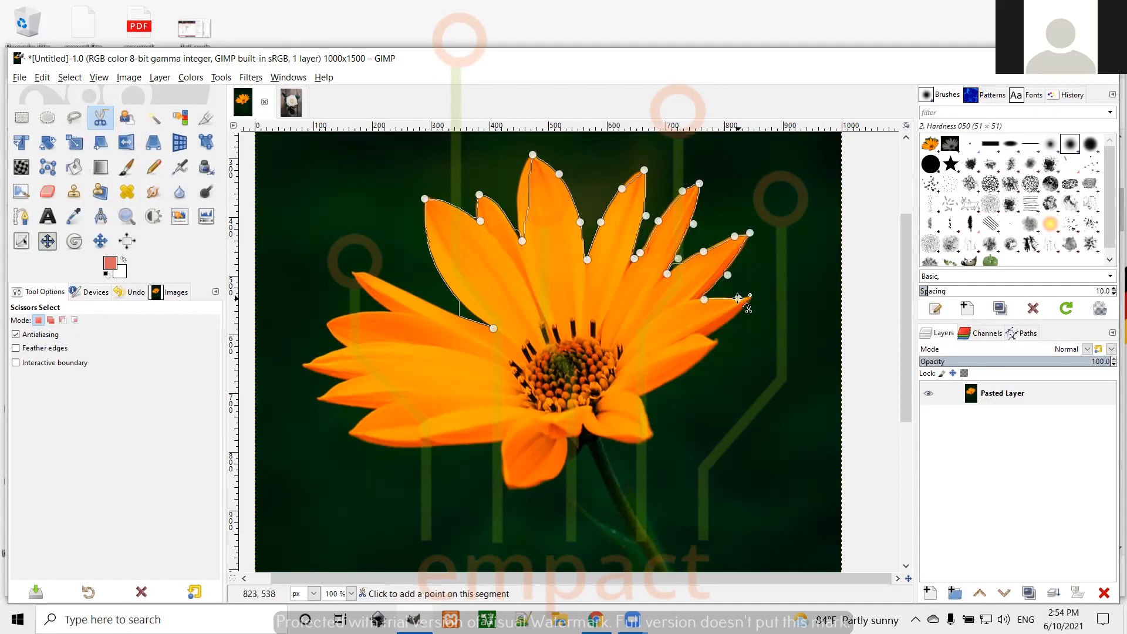
left_click(750, 298)
left_click(738, 317)
left_click(720, 342)
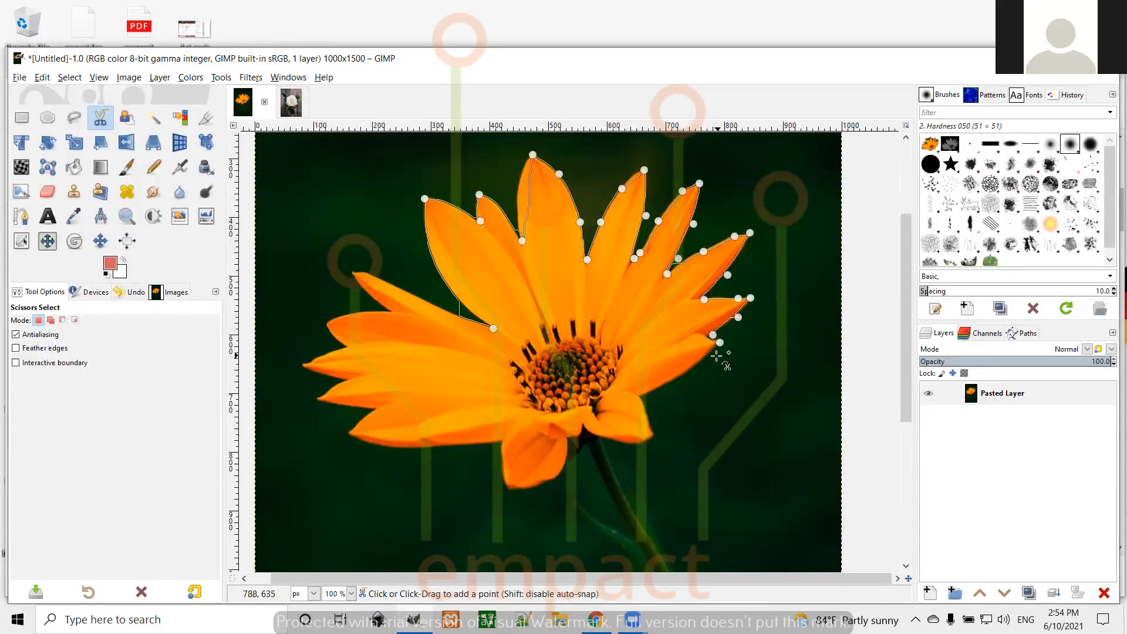
left_click(698, 365)
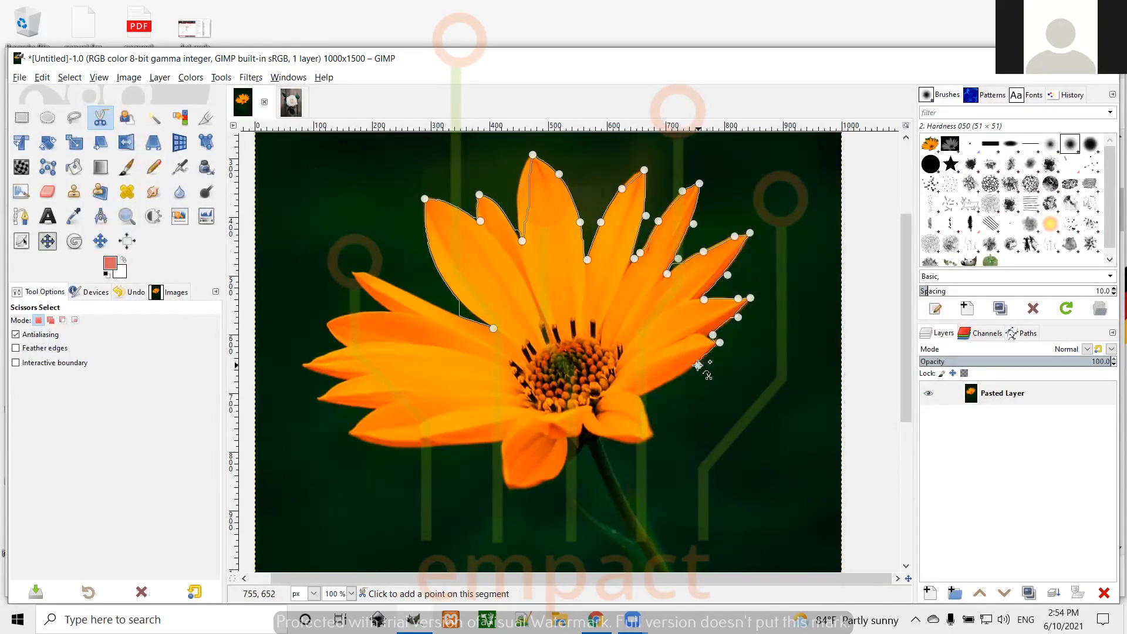
left_click(643, 394)
Step: Trace the outline around the small lower-right petal to the top of the stem
left_click(647, 418)
left_click(659, 437)
left_click(636, 444)
left_click(601, 439)
left_click(589, 443)
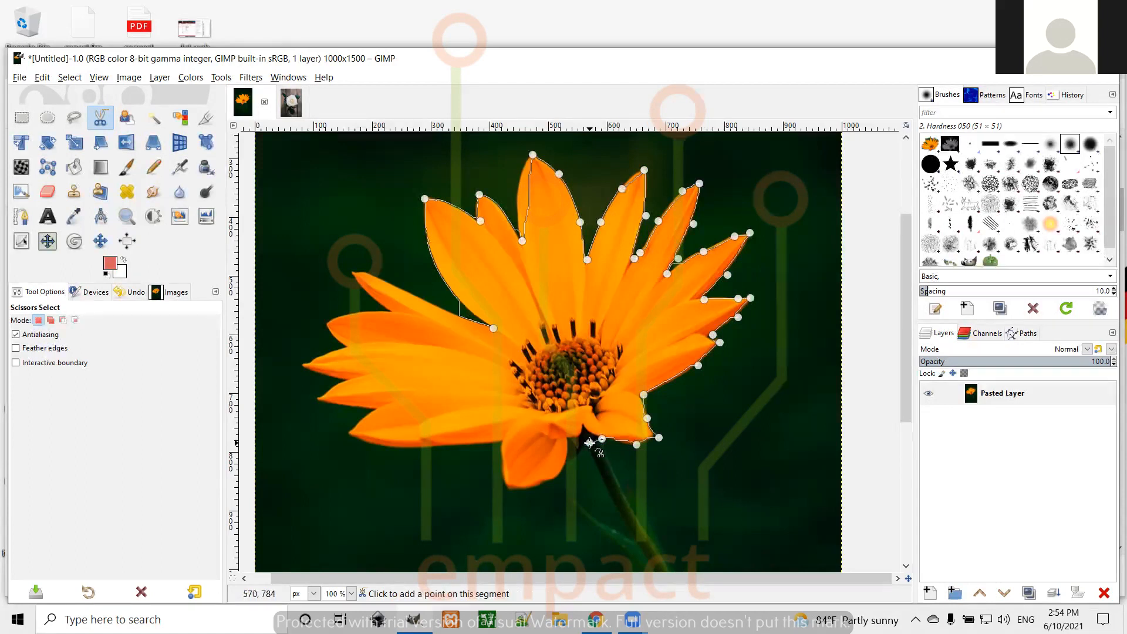
Step: Carry the outline past the stem and around the bottom hanging petal, up to where it meets the lower-left petal
left_click(578, 453)
left_click(568, 462)
left_click(558, 478)
left_click(544, 481)
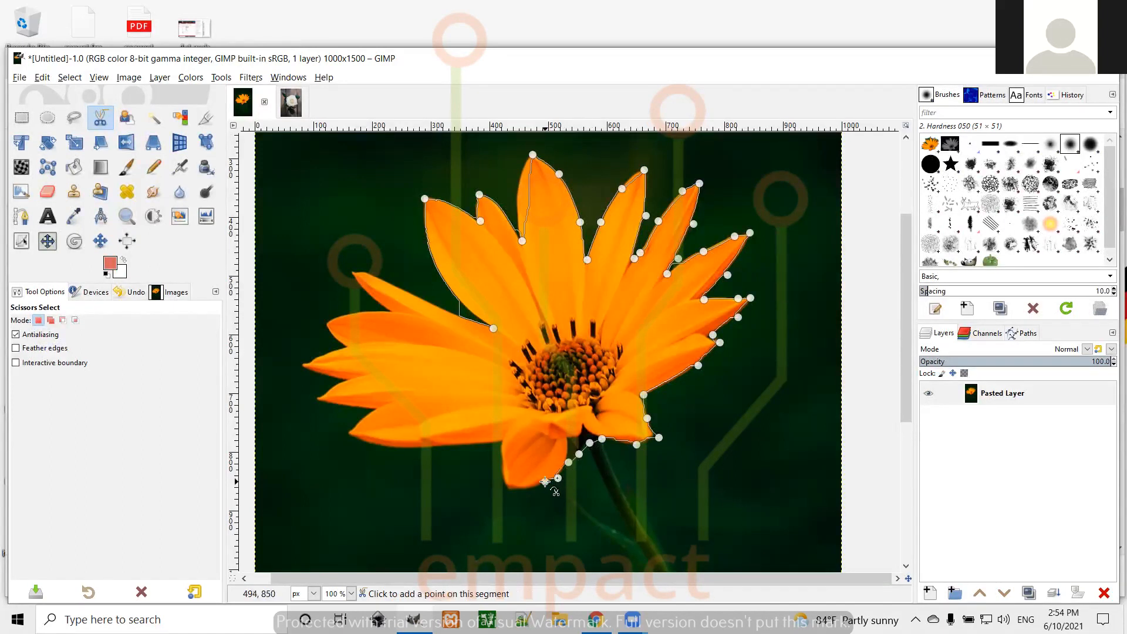
left_click(508, 489)
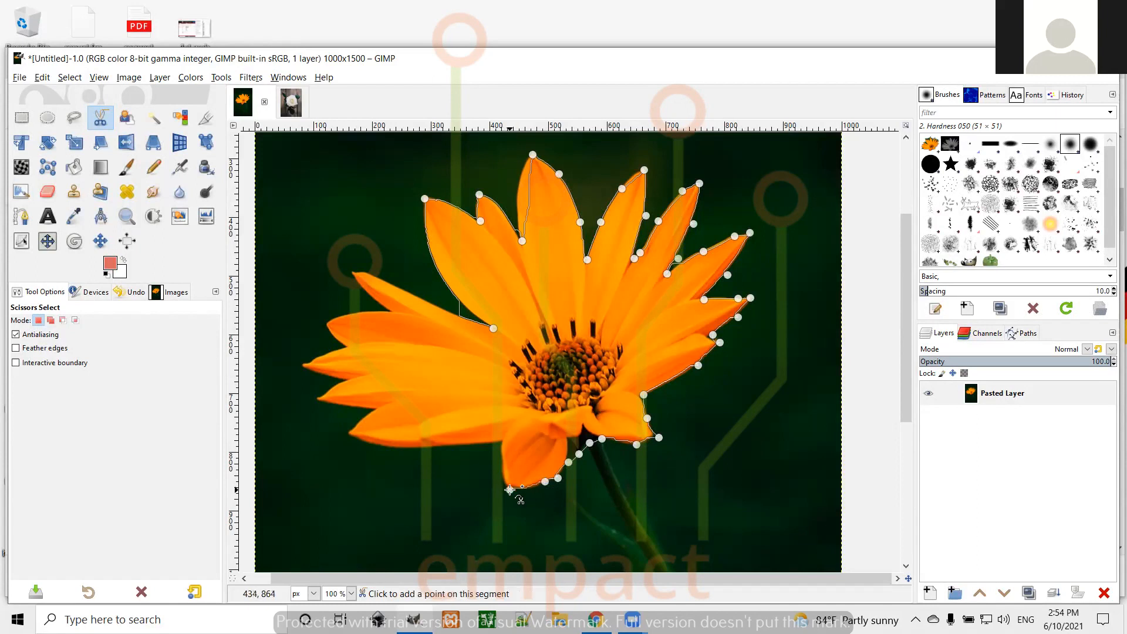
left_click(500, 447)
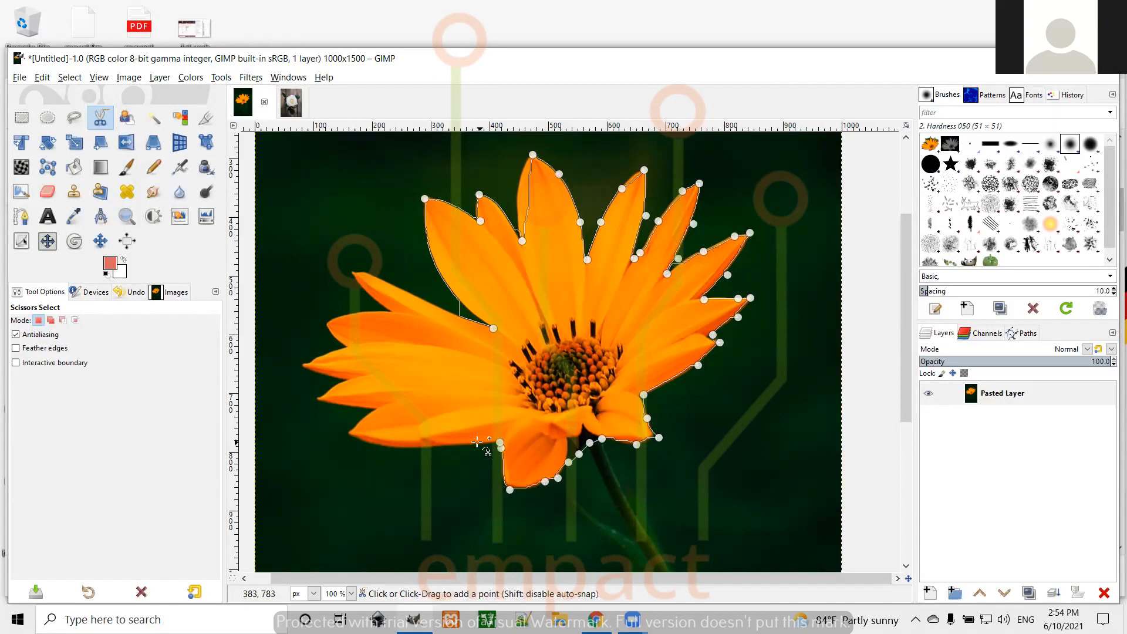
Step: Trace the underside and tip of the lower-left petal and continue to the tip of the petal above it
left_click(444, 445)
left_click(403, 448)
left_click(351, 434)
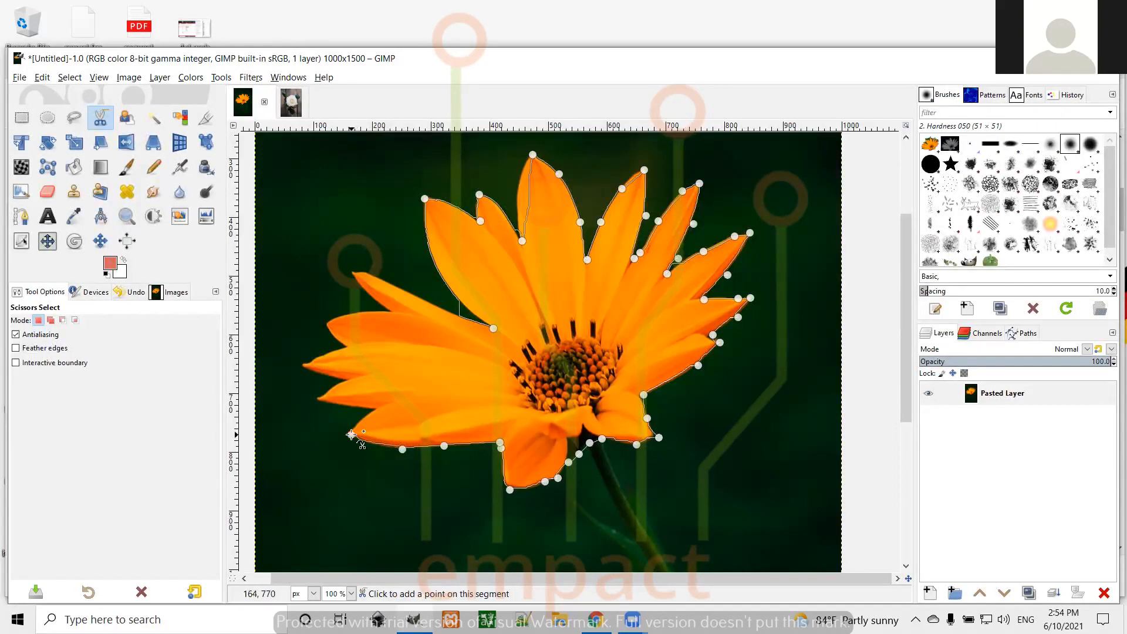
left_click(369, 412)
left_click(321, 401)
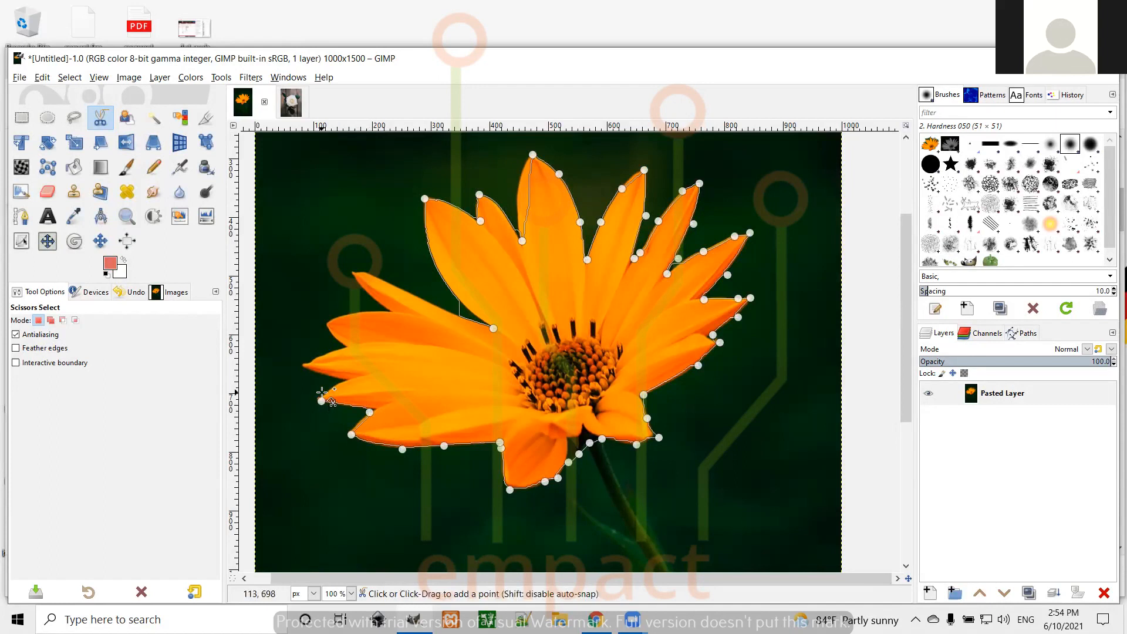
Step: Continue the outline around the leftmost petal's tip, through the notch above it and on to the next petal's tip
left_click(327, 393)
left_click(348, 380)
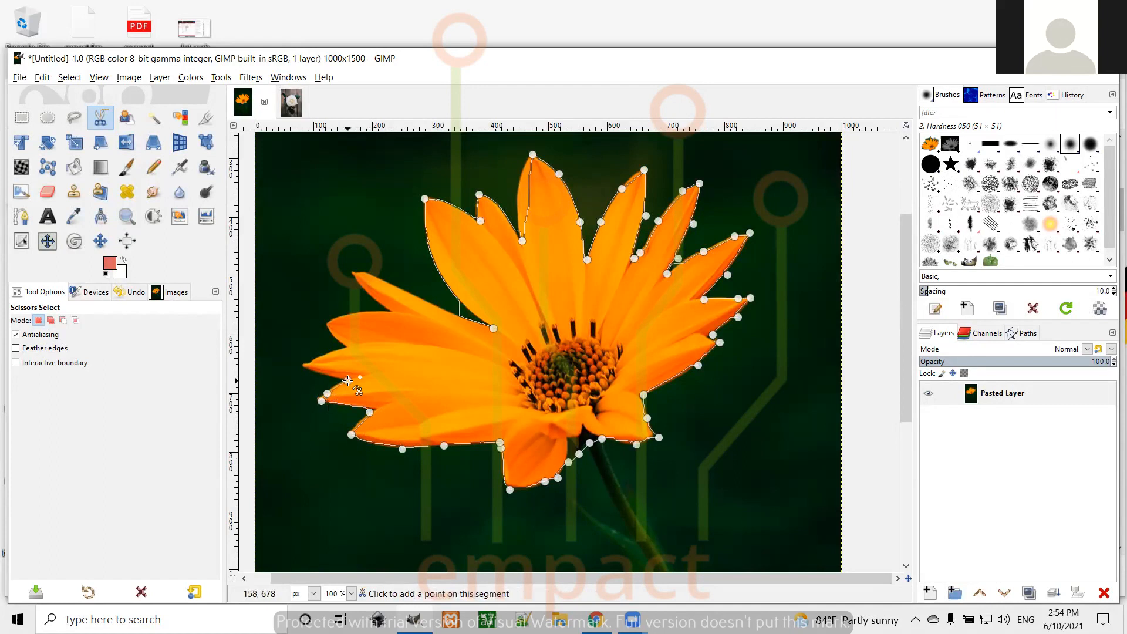
left_click(304, 367)
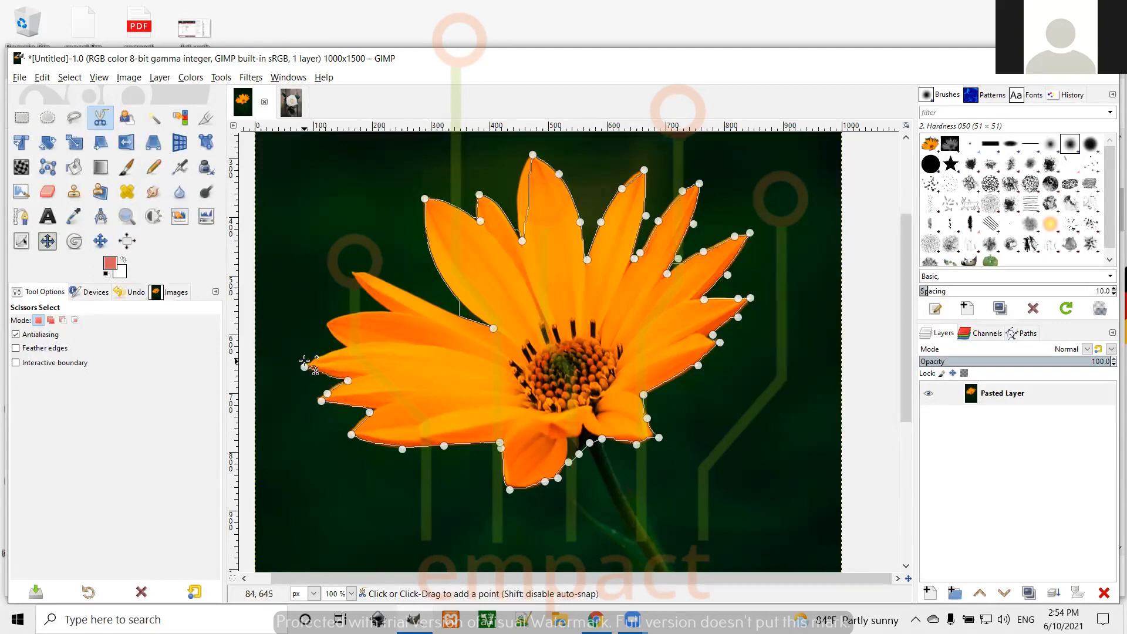
left_click(311, 361)
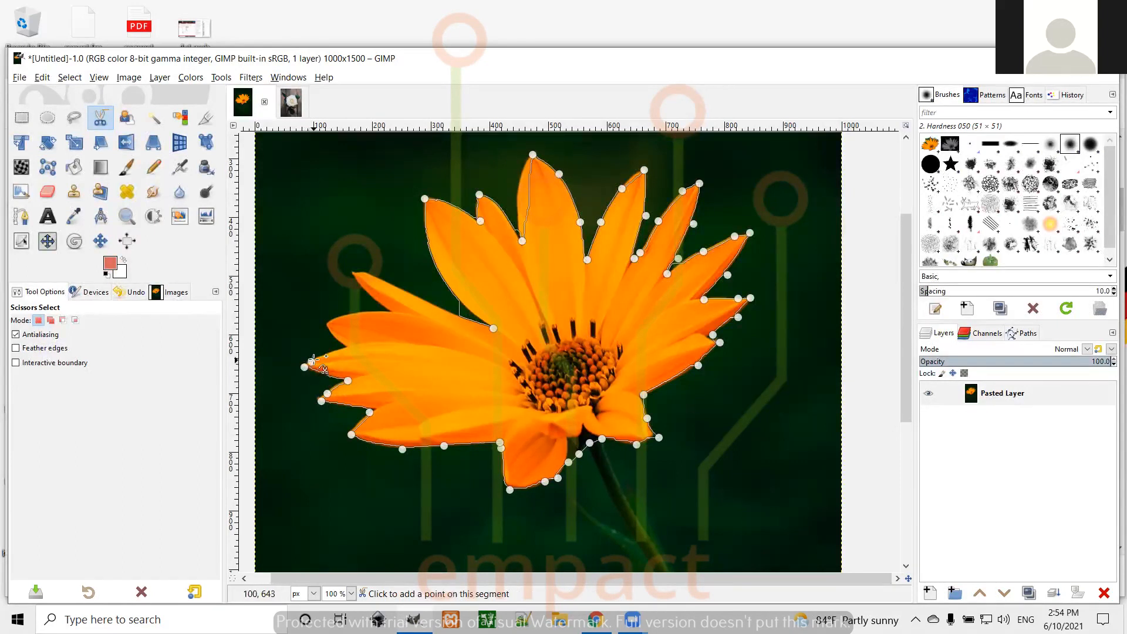
left_click(346, 346)
left_click(327, 325)
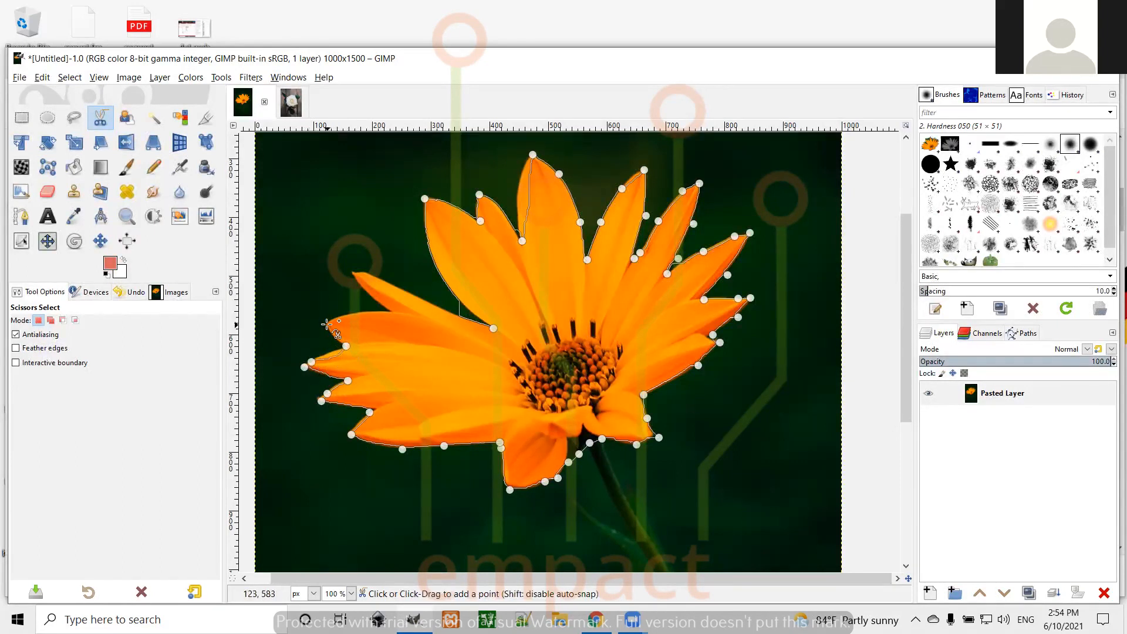
Step: Outline the last upper-left petal, close the path at its starting point and turn it into a selection
left_click(365, 311)
left_click(393, 311)
left_click(369, 296)
left_click(353, 273)
left_click(382, 279)
left_click(411, 293)
left_click(451, 312)
left_click(494, 328)
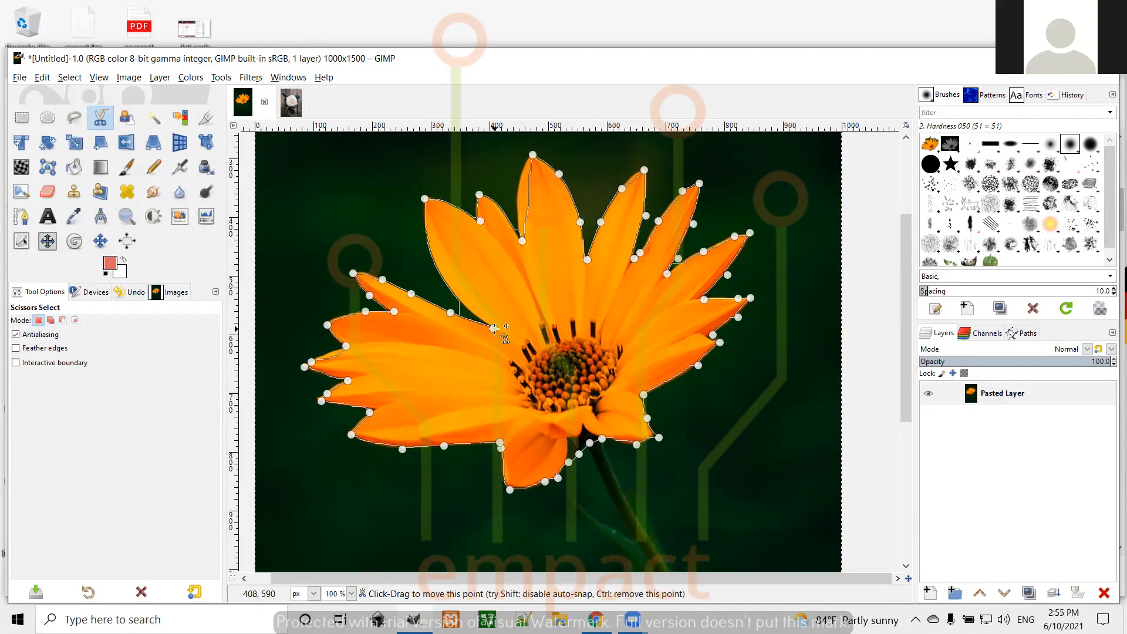
key("Return")
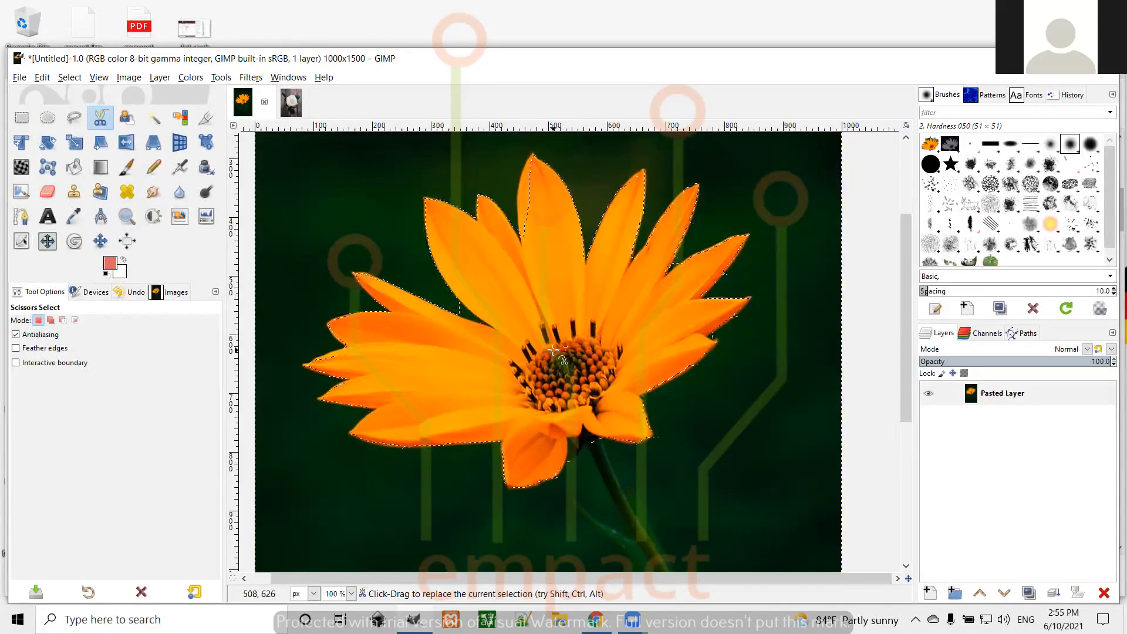
Step: Copy the selected flower, paste it as a new layer and hide the original layer
key("ctrl+c")
key("ctrl+v")
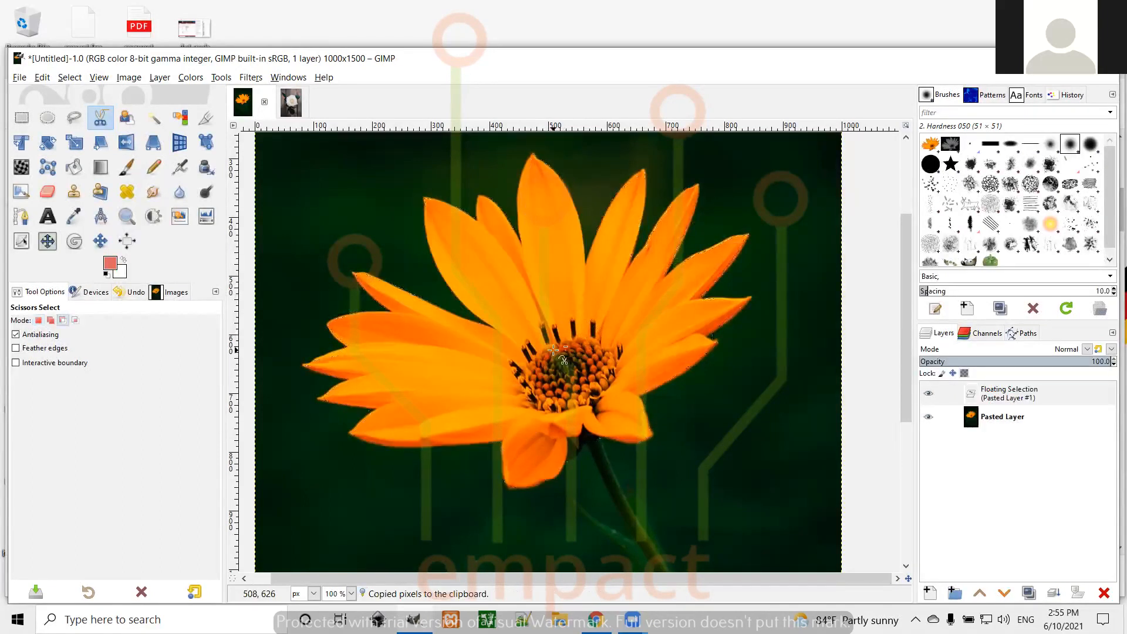
left_click(929, 593)
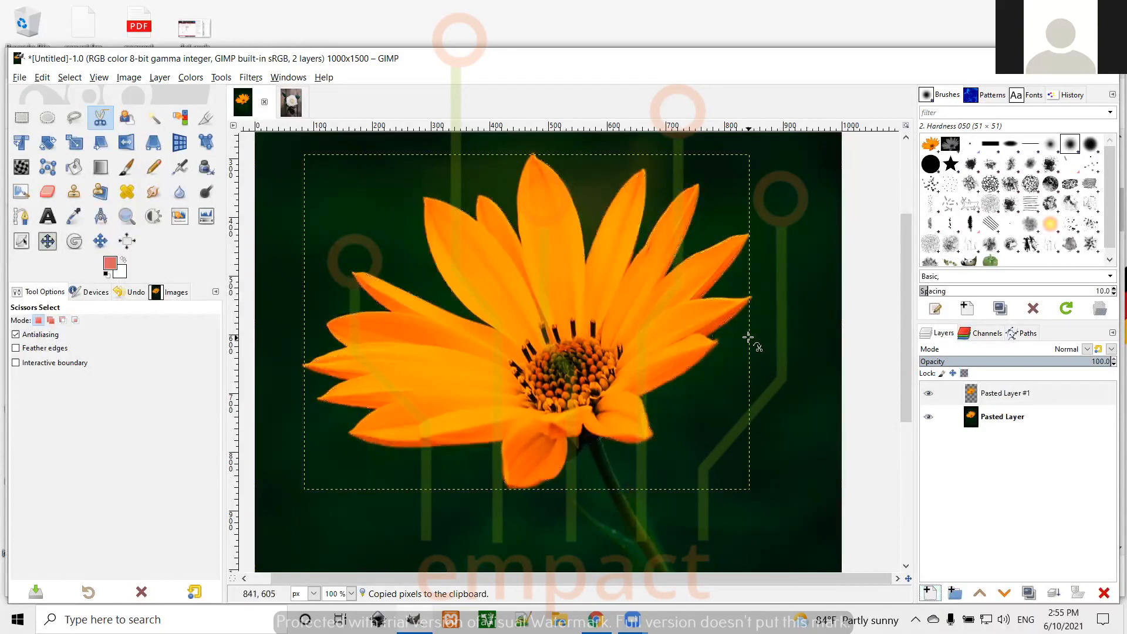
left_click(928, 416)
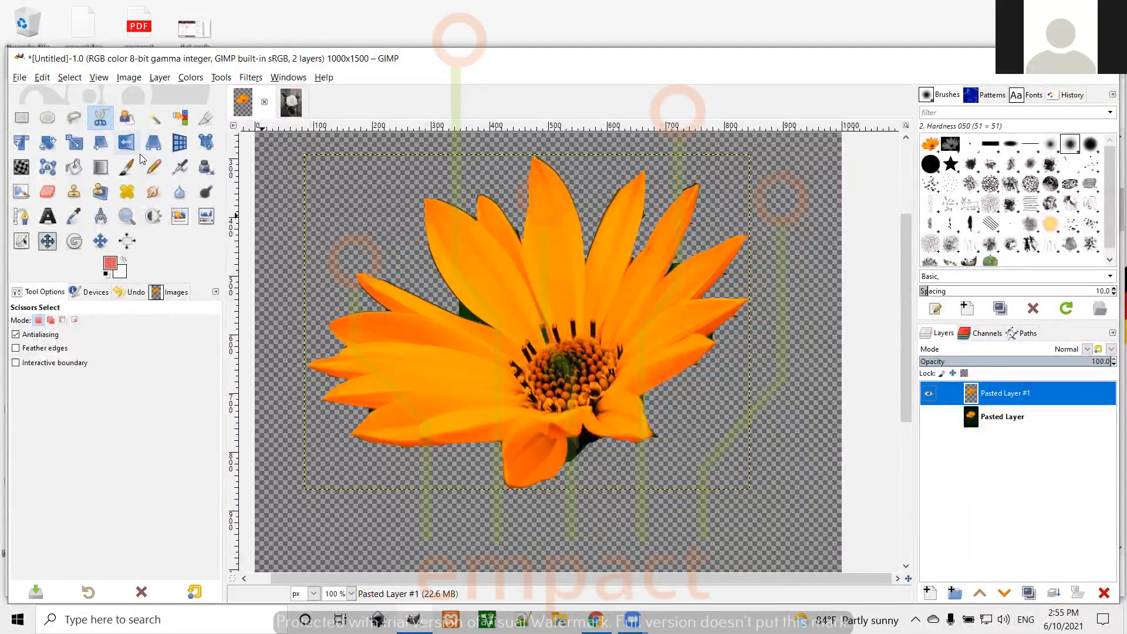
Step: Use Fuzzy Select to remove the leftover green patches between the left petals and beside the bottom petal
left_click(154, 120)
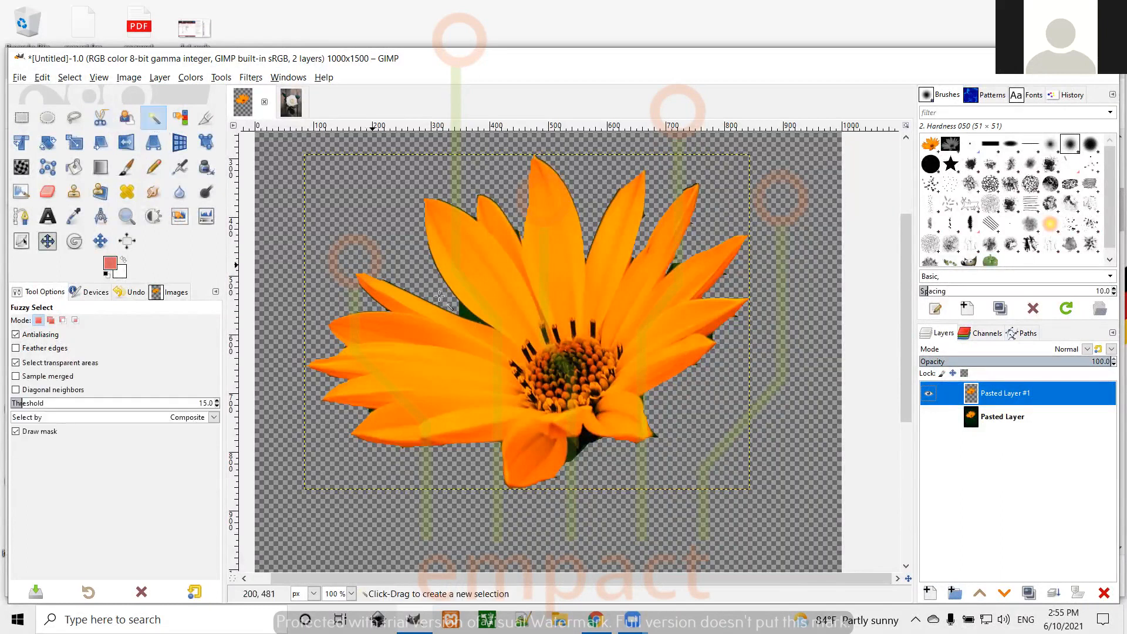
left_click(466, 311)
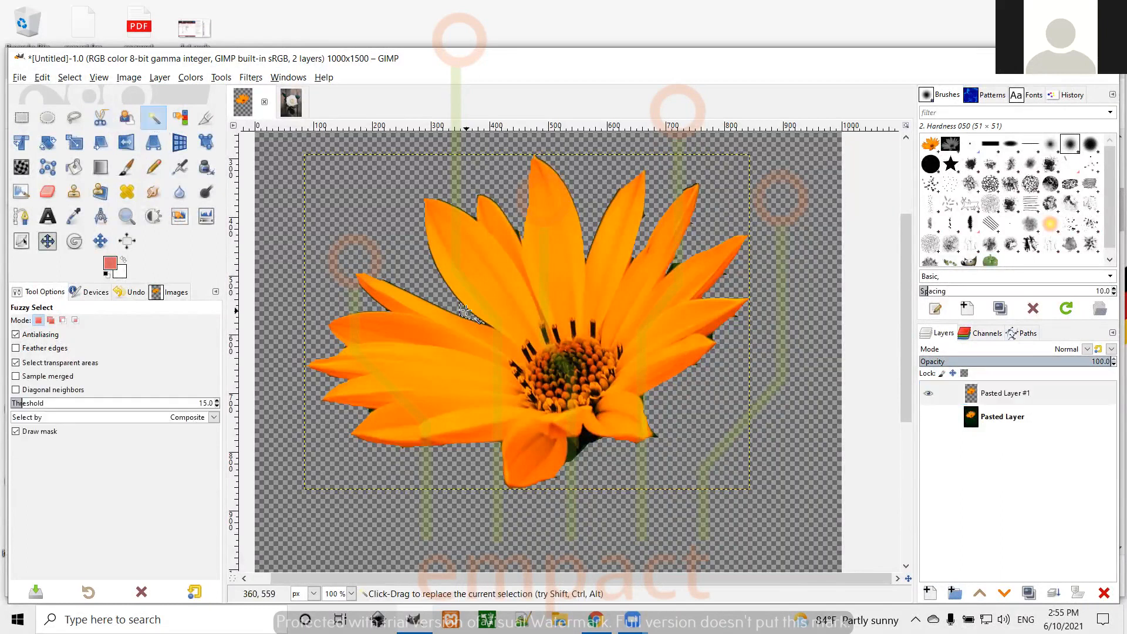
left_click(571, 444)
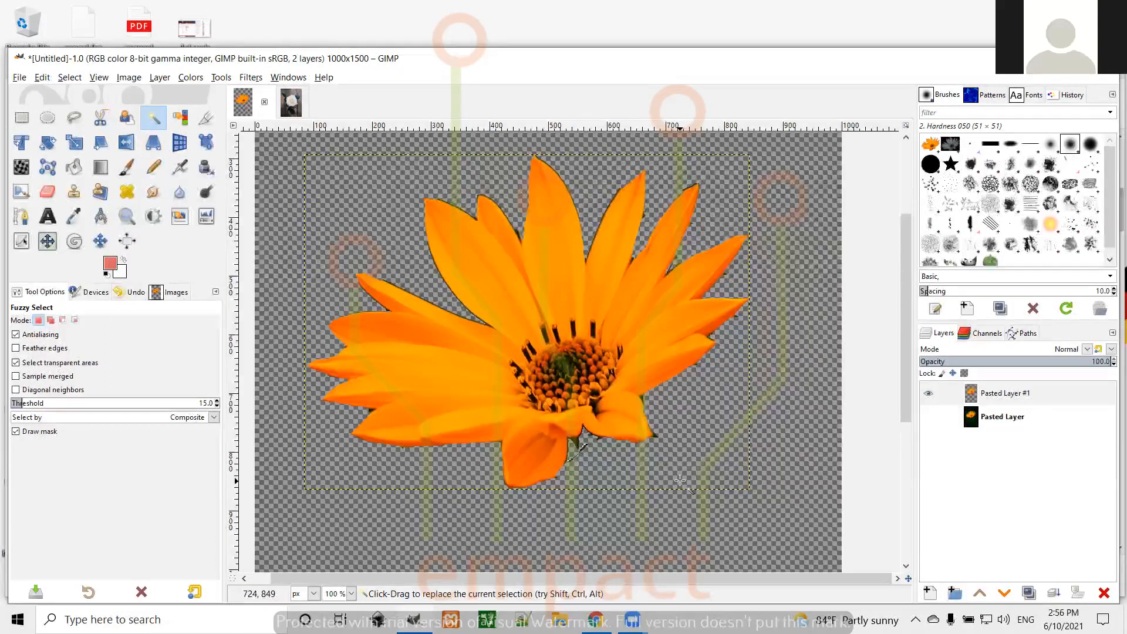
Step: Delete the cut-out flower layer, show the original layer again and clear the selection
left_click(1010, 398)
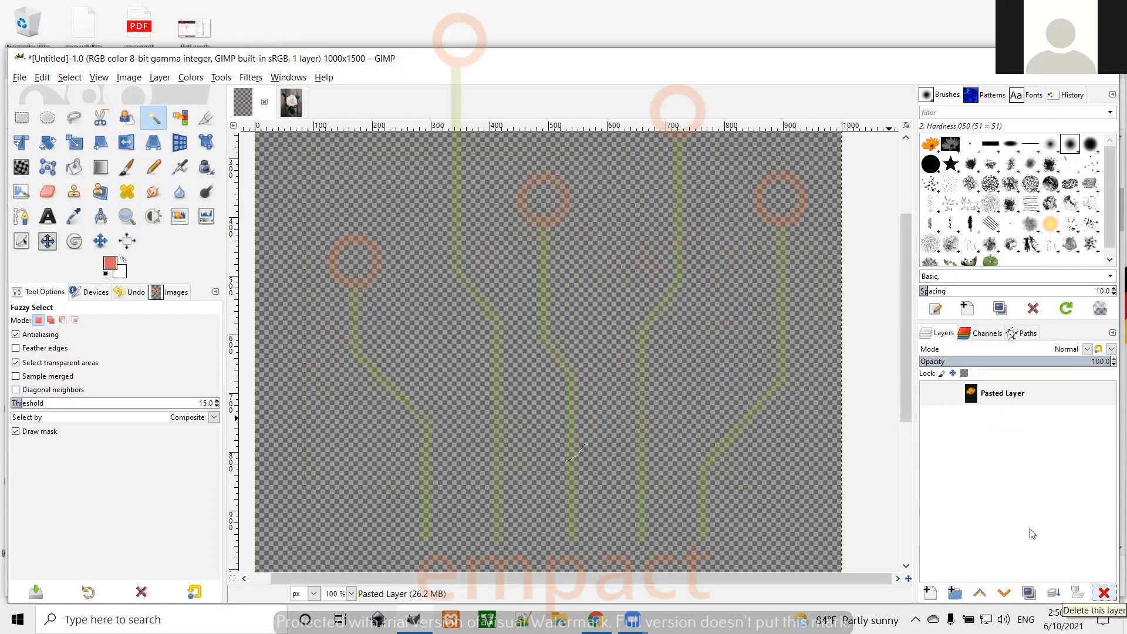
left_click(934, 397)
left_click(933, 395)
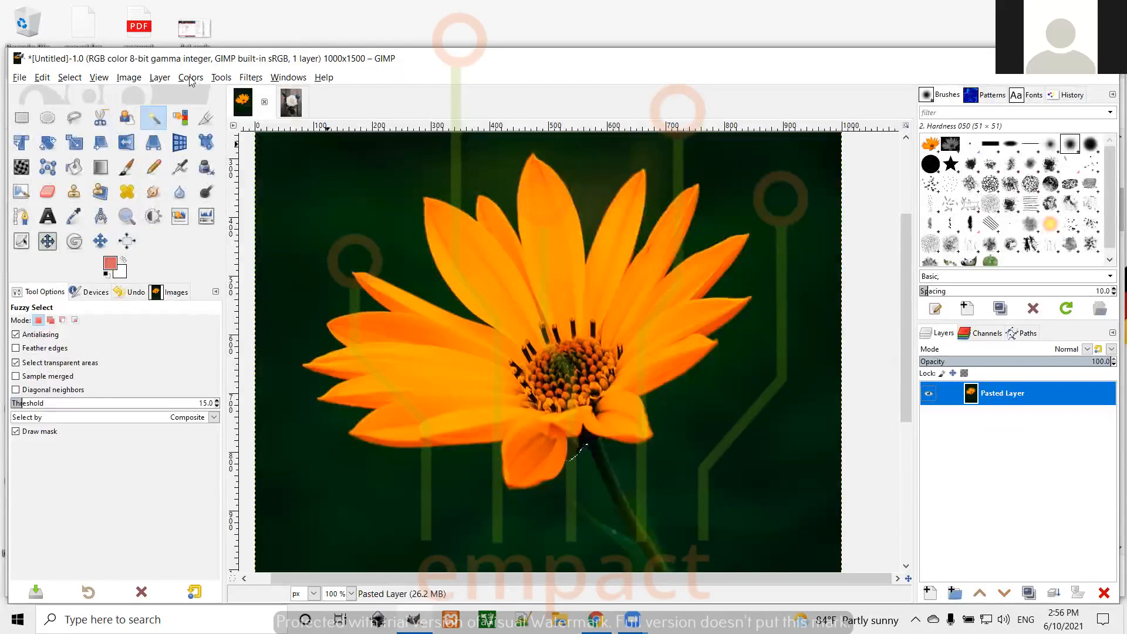
left_click(70, 77)
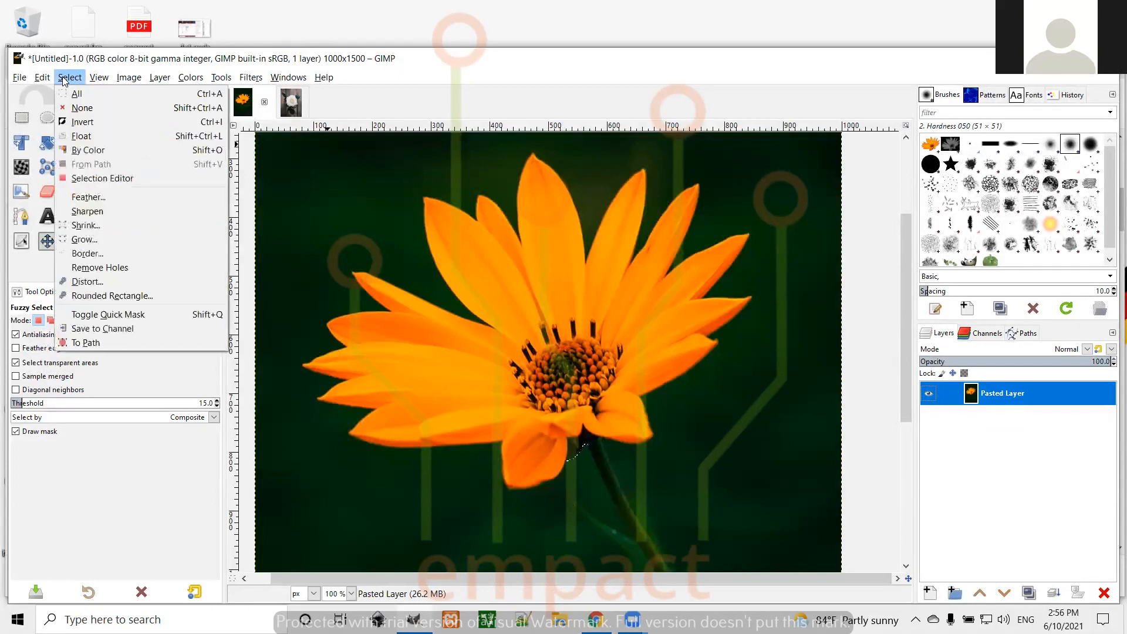
left_click(82, 107)
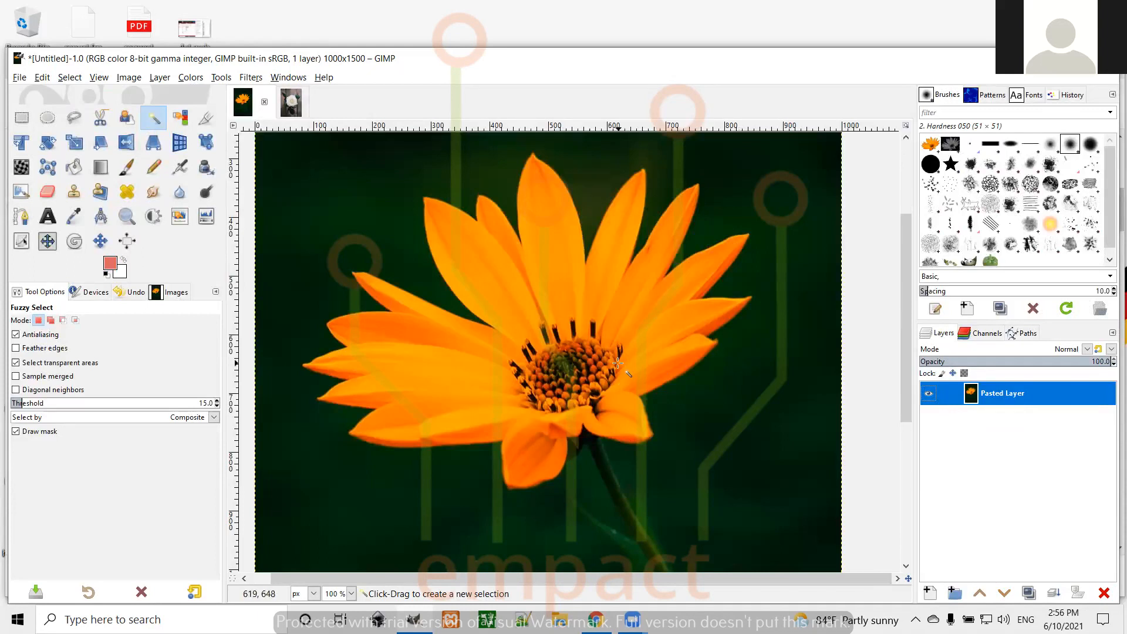
Step: With the Crop tool, draw a frame of about 777 × 498 px over the flower at about position 84, 345
scroll(617, 363, "down", 4, "ctrl")
scroll(618, 362, "up", 2, "ctrl")
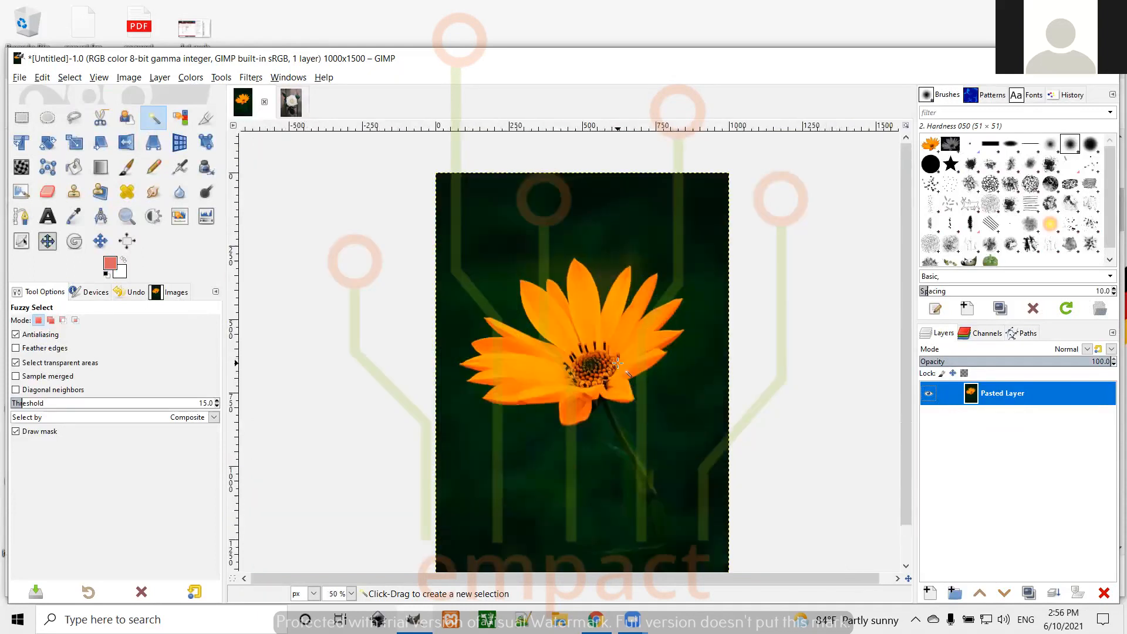
scroll(617, 363, "down", 1, "ctrl")
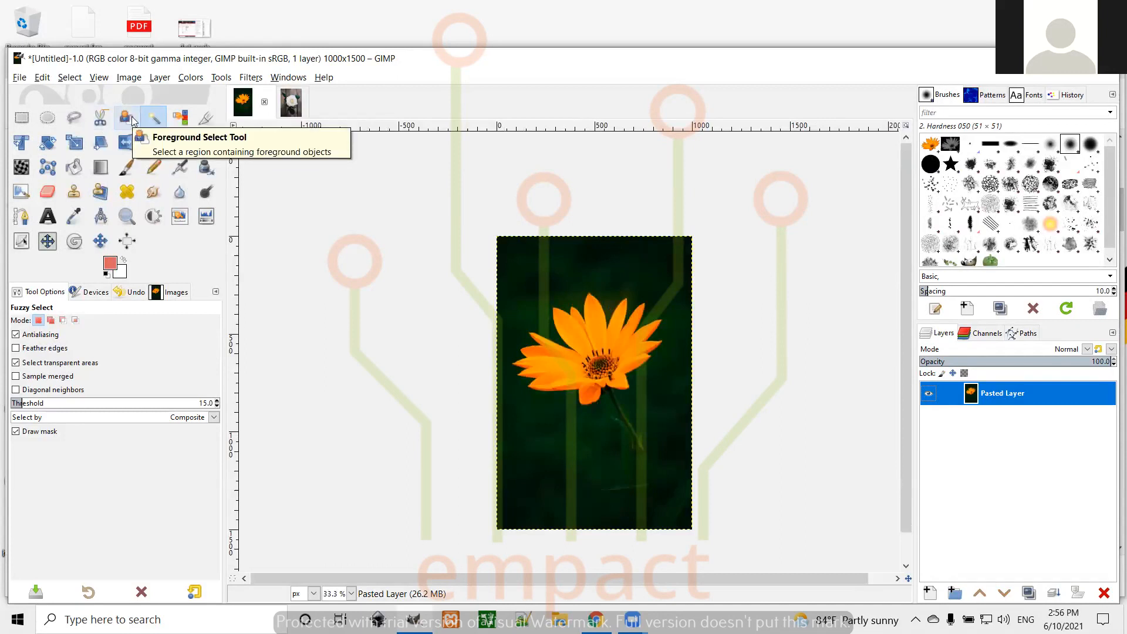
left_click(207, 119)
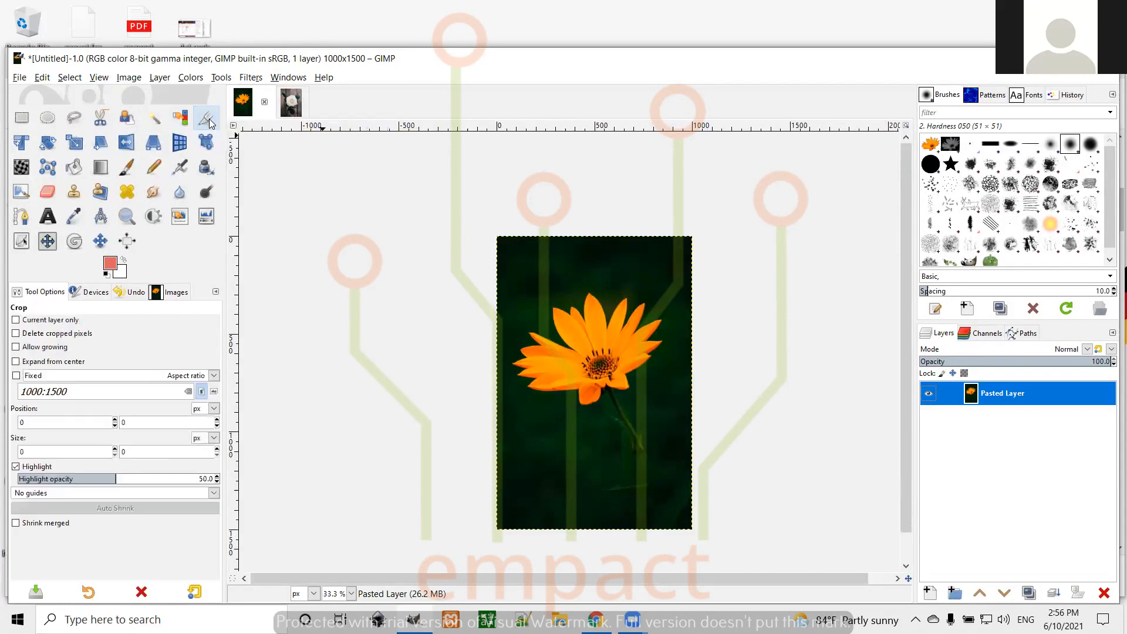
left_click_drag(513, 303, 664, 400)
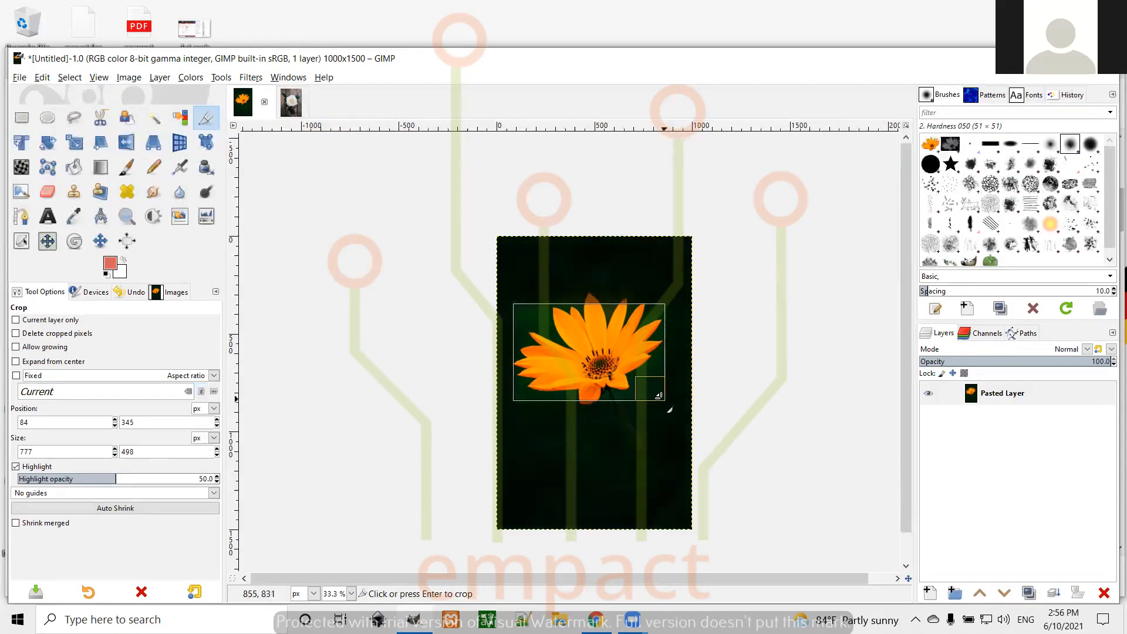
scroll(709, 382, "up", 5)
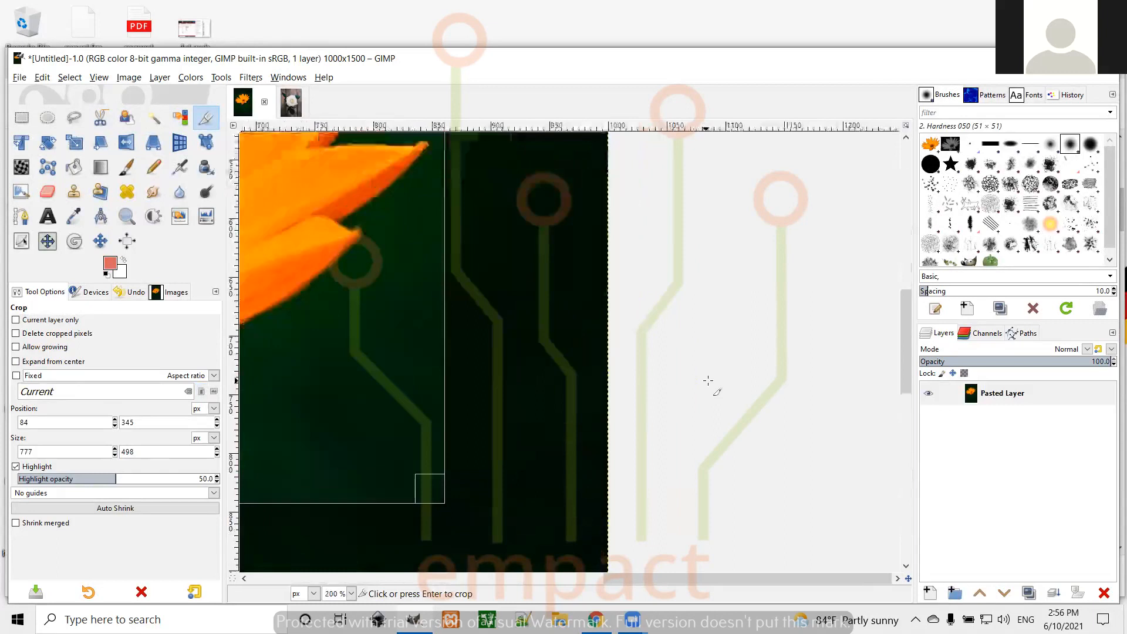
scroll(709, 381, "down", 3)
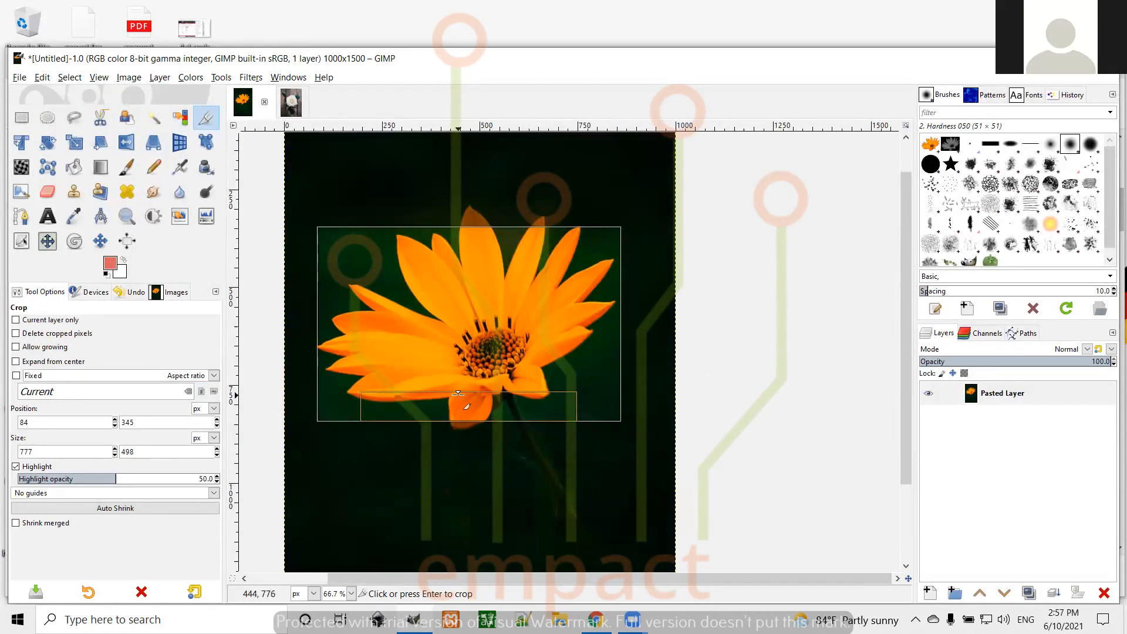
Step: Extend the crop frame beyond all petal tips to about 805 × 627 px at position 73, 267
left_click_drag(487, 401, 491, 420)
mouse_move(613, 320)
left_mouse_down()
mouse_move(626, 316)
mouse_move(613, 317)
left_mouse_up()
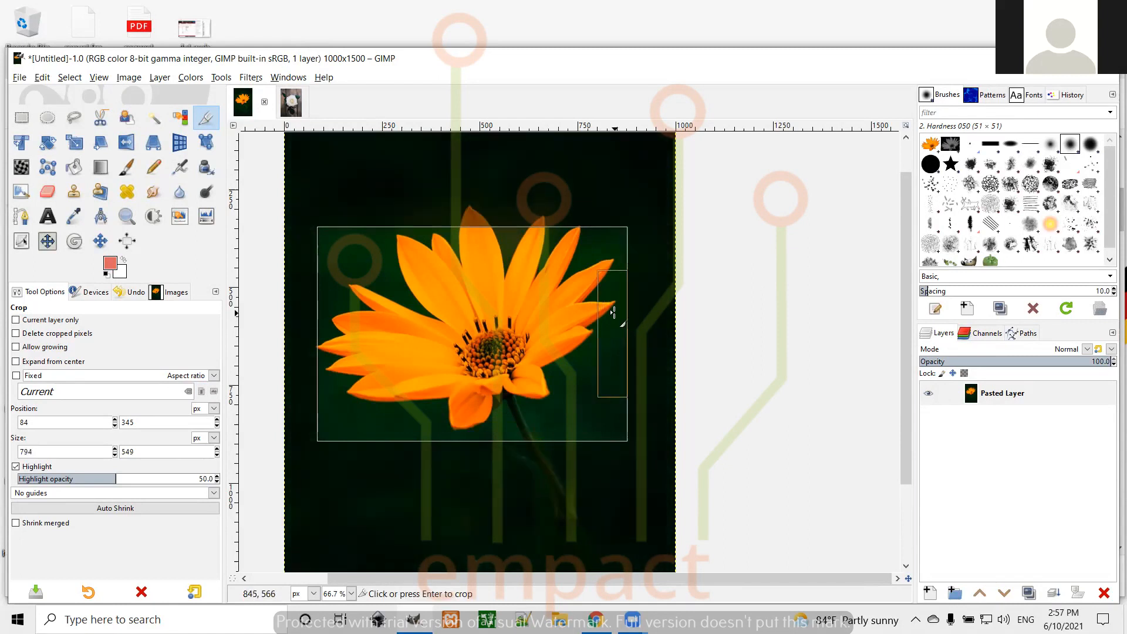
left_click_drag(472, 242, 472, 197)
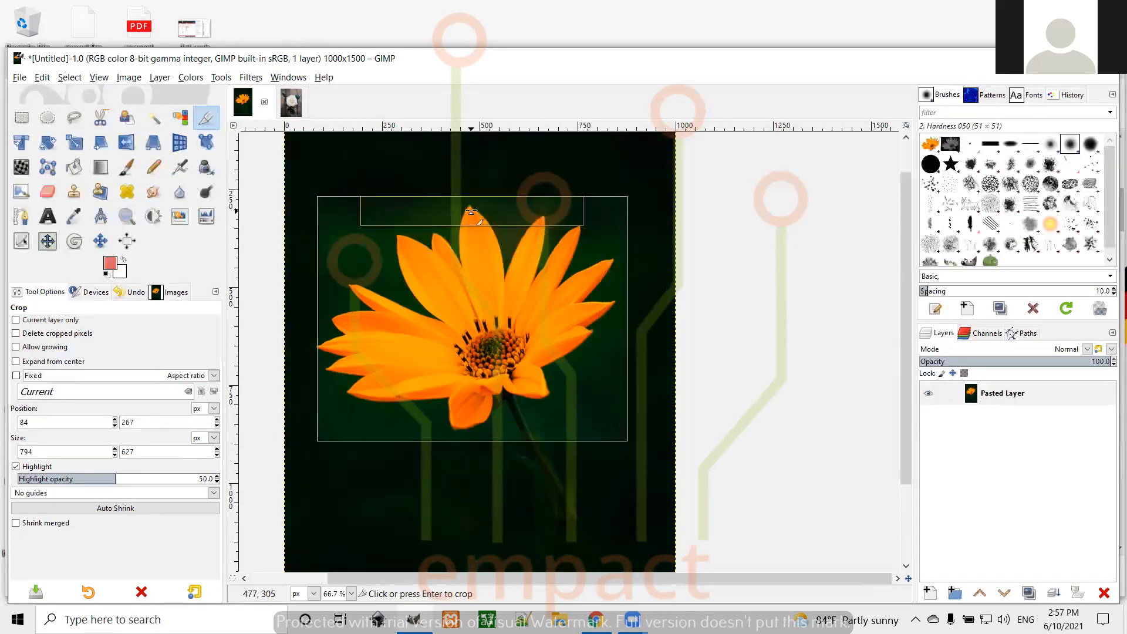
left_click_drag(328, 286, 324, 288)
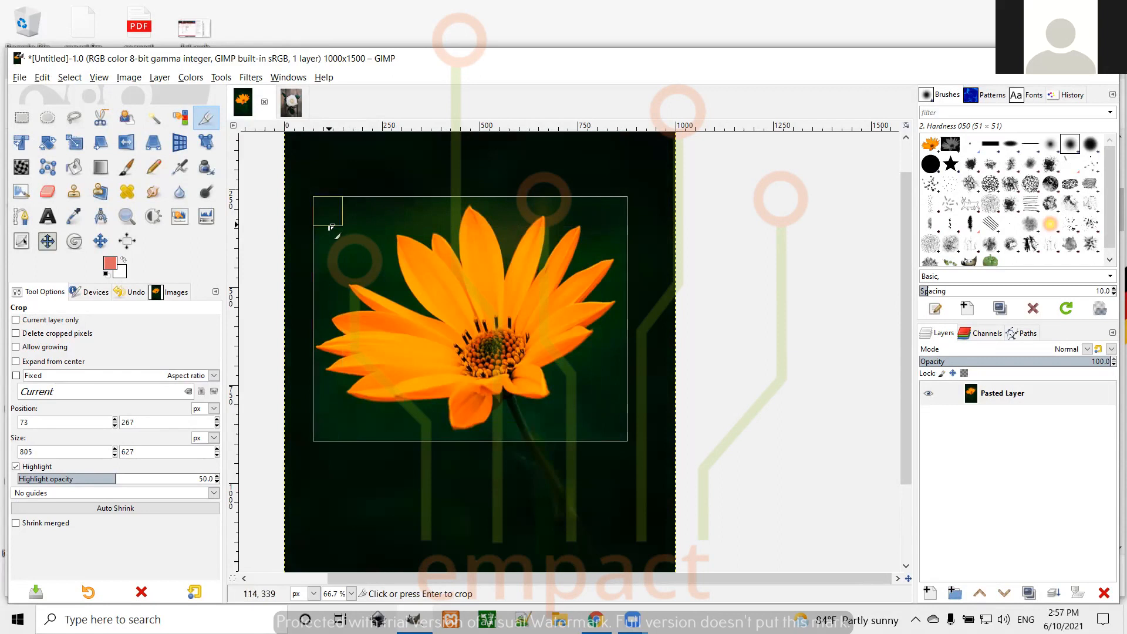
Step: Adjust the crop frame around the flower to 810 × 604 px at position 68, 267 and apply the crop
mouse_move(328, 214)
left_mouse_down()
mouse_move(427, 264)
mouse_move(325, 212)
left_mouse_up()
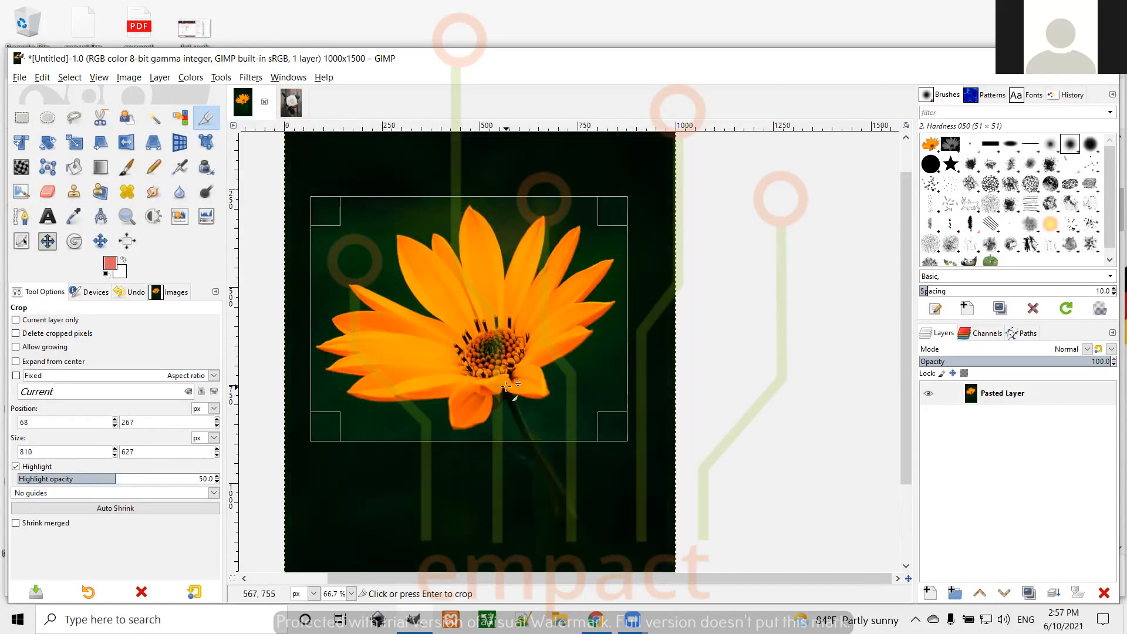
left_click_drag(503, 430, 503, 420)
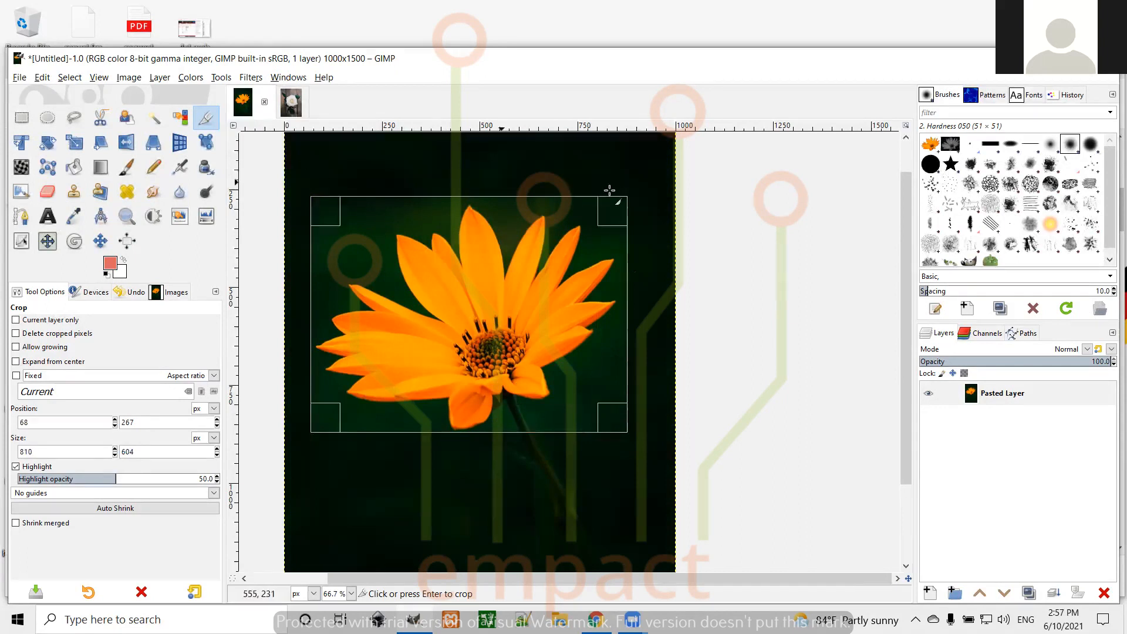
left_click(547, 285)
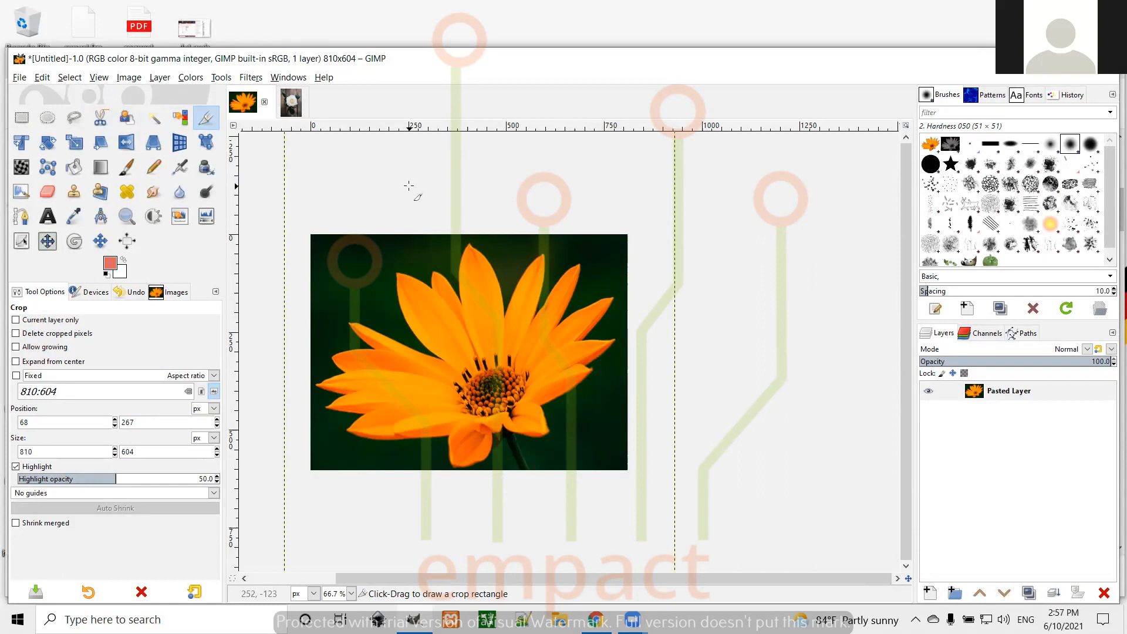
Step: Undo the crop and switch to the Move tool with the whole flower image in view
key("ctrl+z")
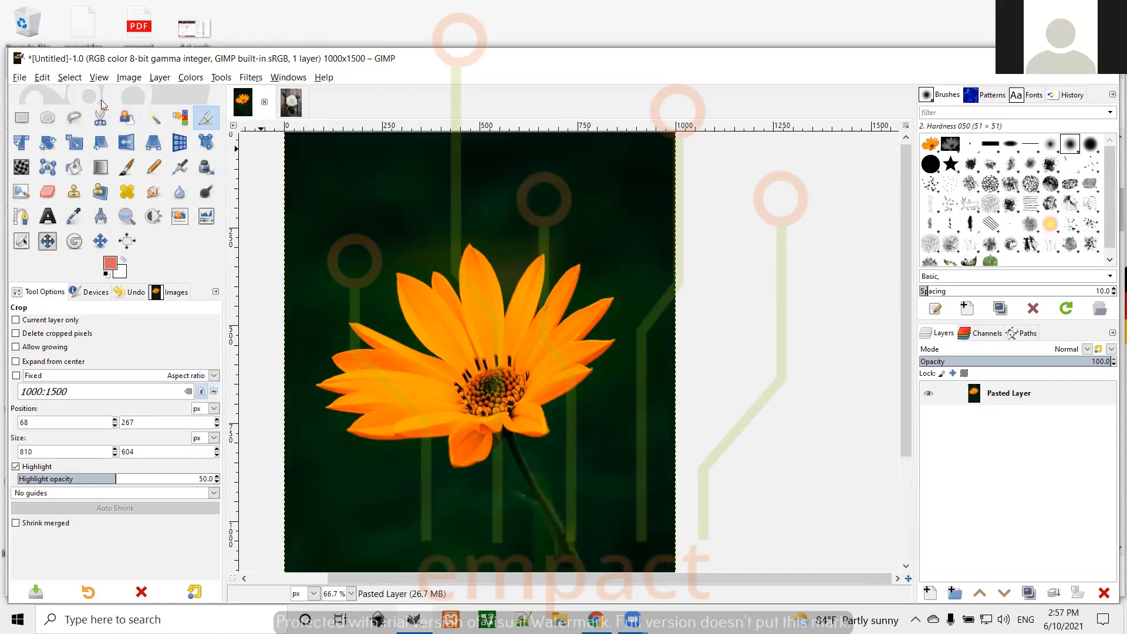
left_click(99, 240)
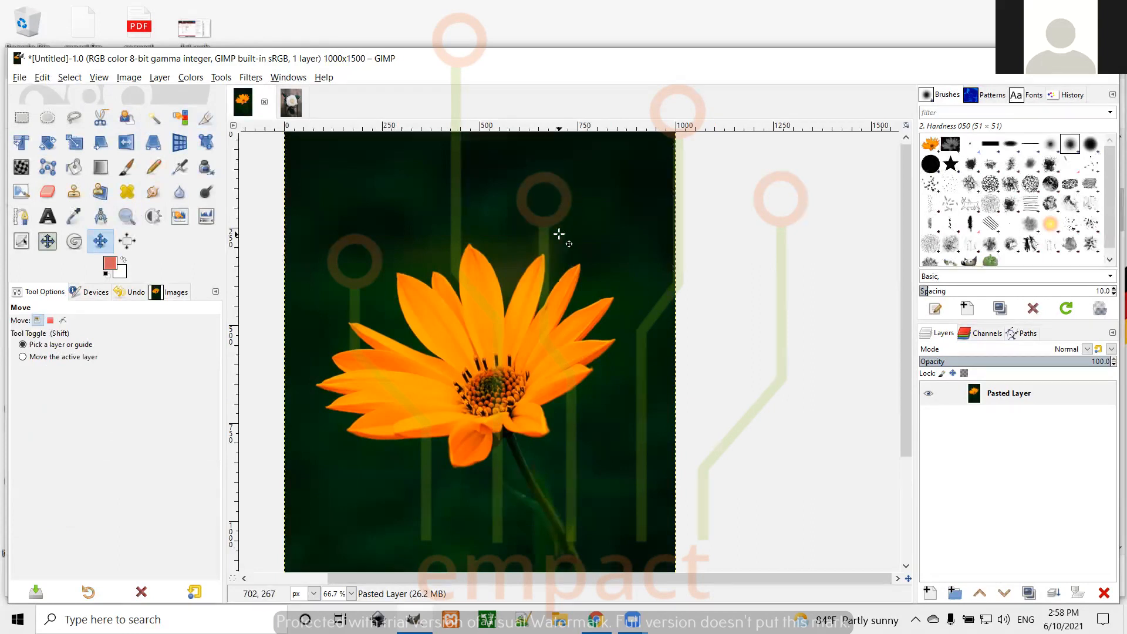
scroll(559, 235, "down", 1)
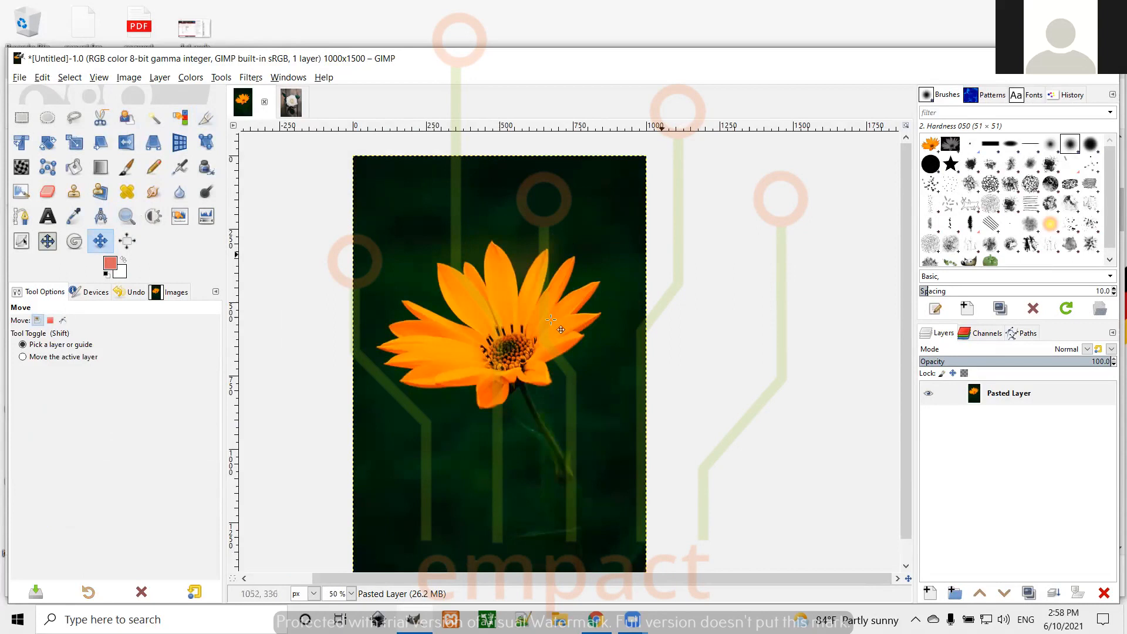
scroll(514, 349, "down", 1)
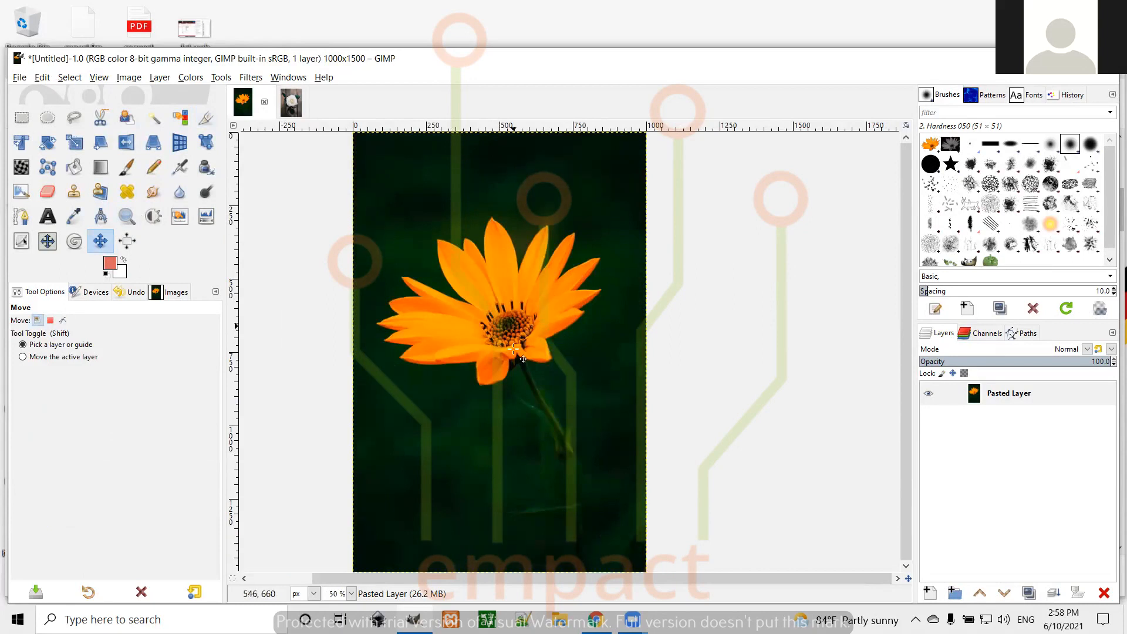
scroll(514, 349, "left", 3)
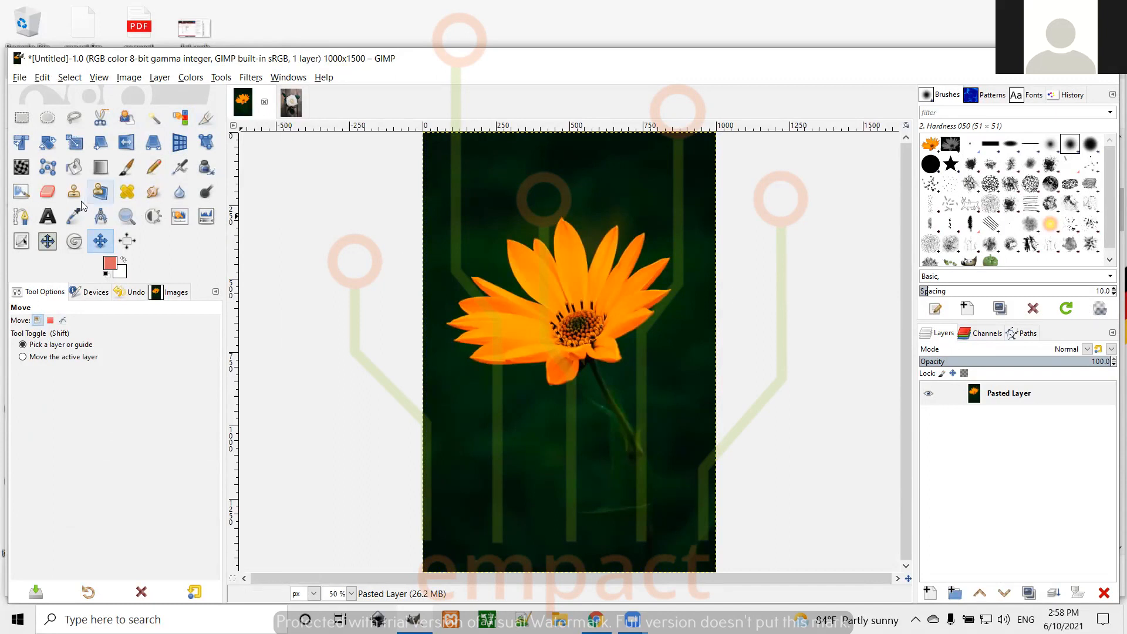
Step: Try Unified Transform on the orange flower layer, shifting the pivot slightly and nudging the lower-right scale handle
left_click(20, 145)
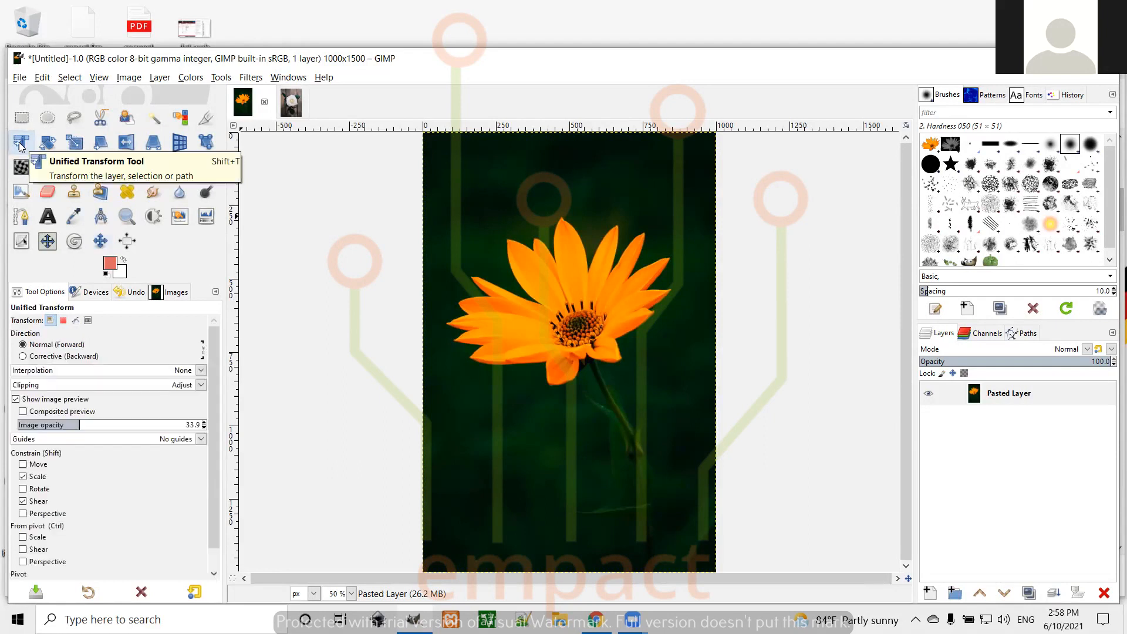
left_click(562, 235)
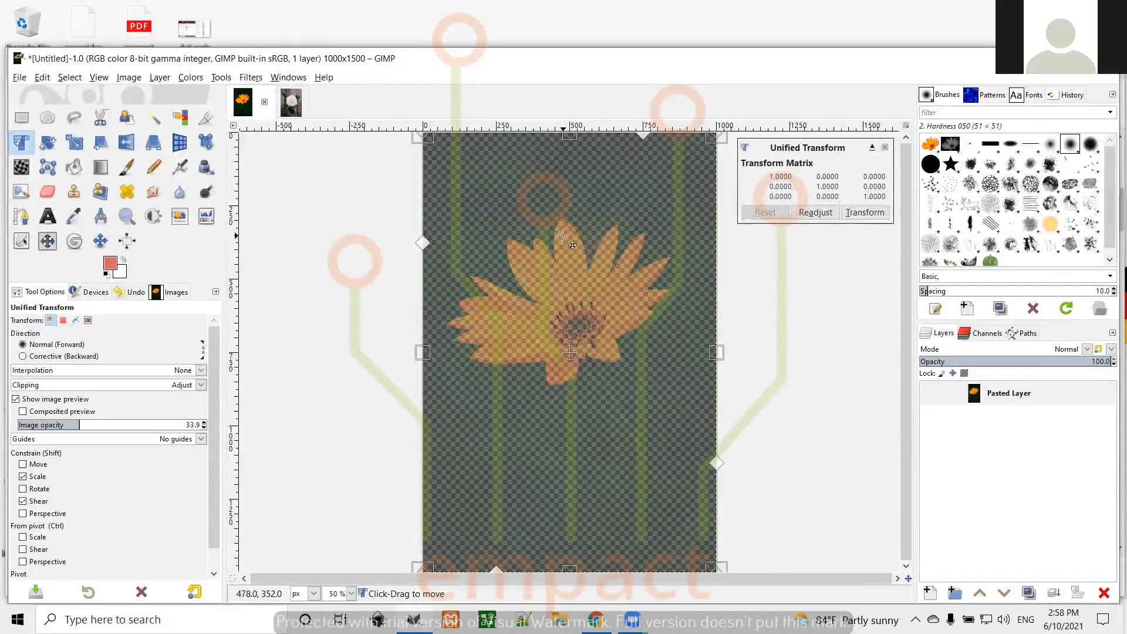
mouse_move(581, 351)
left_mouse_down()
mouse_move(641, 327)
mouse_move(661, 334)
mouse_move(573, 322)
mouse_move(578, 356)
left_mouse_up()
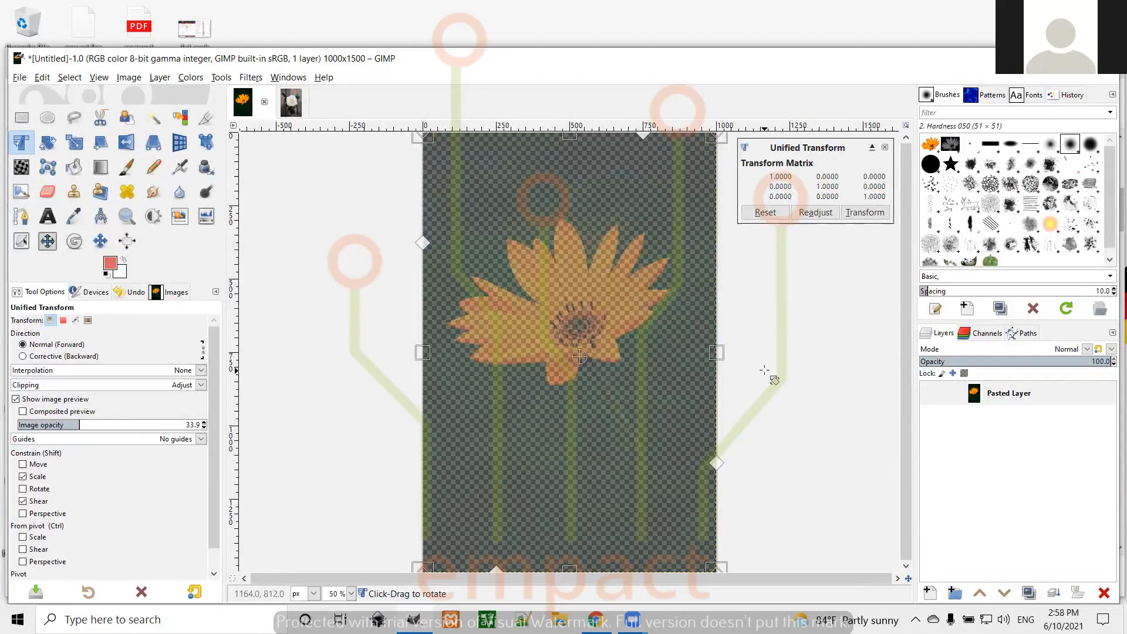
scroll(764, 370, "down", 1)
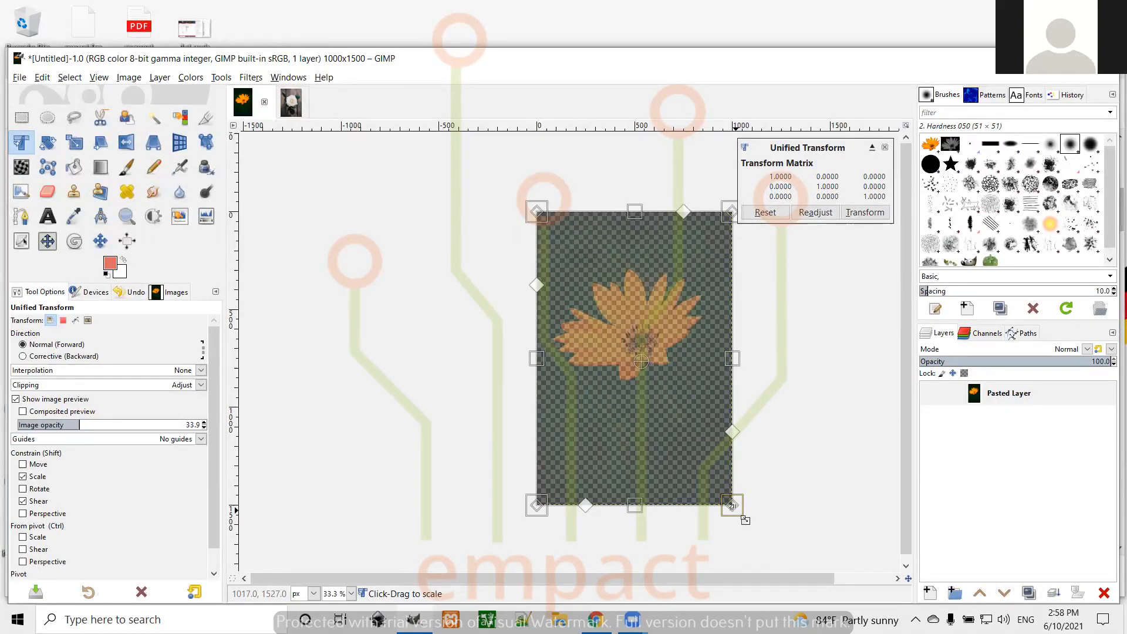
mouse_move(732, 506)
left_mouse_down()
mouse_move(692, 443)
mouse_move(733, 508)
left_mouse_up()
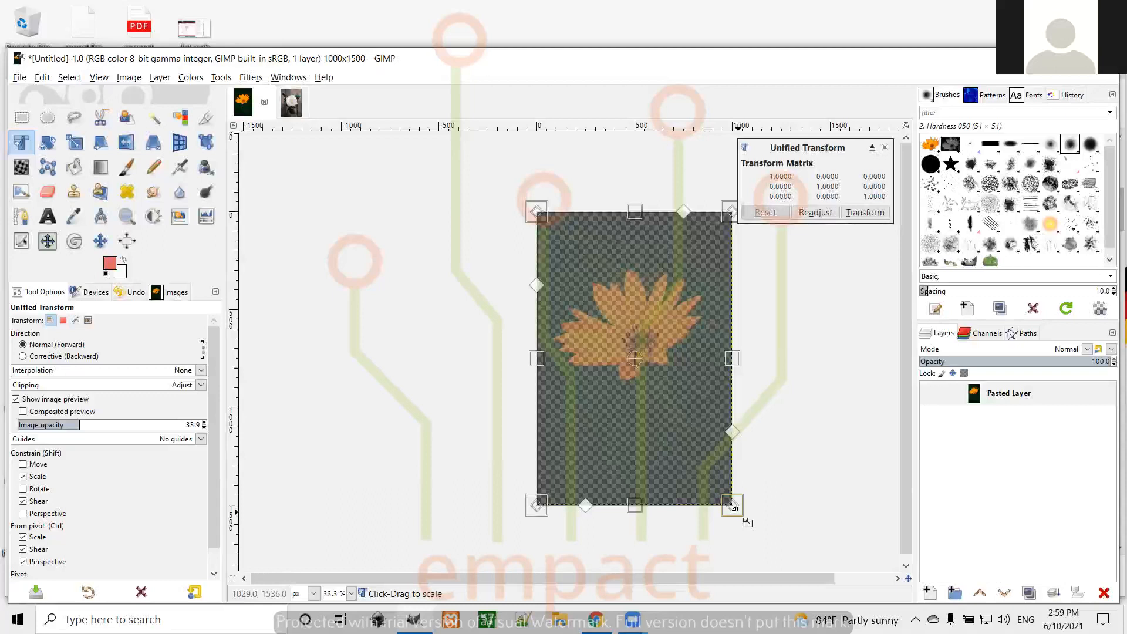
key("Return")
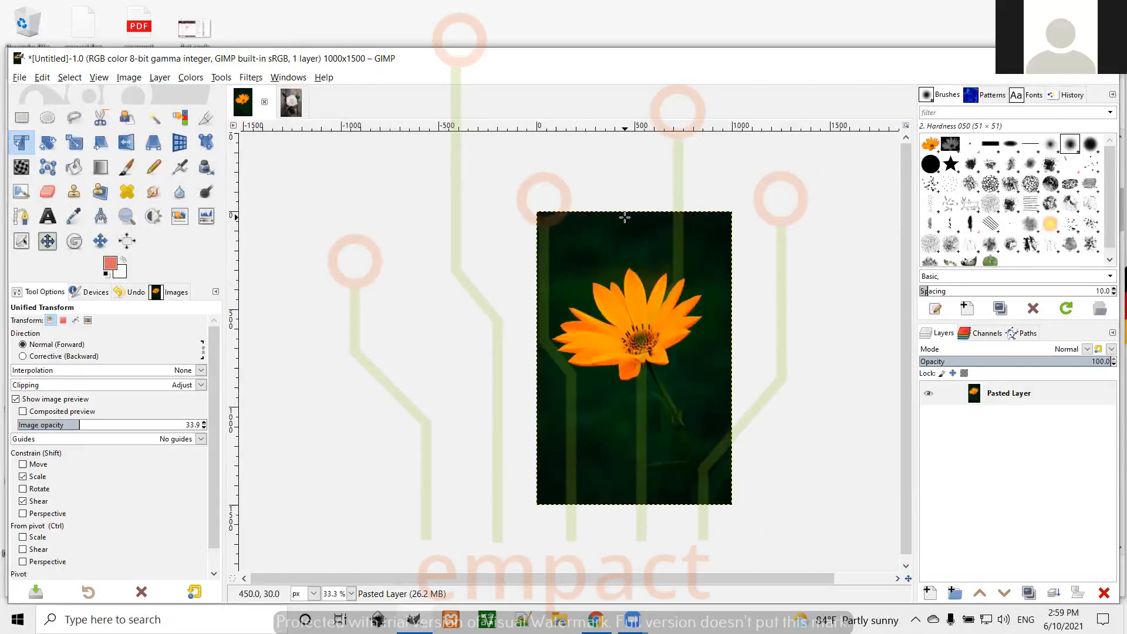
Step: Restart Unified Transform on the orange flower layer, readjust its handles and pull the upper-left corner inward in perspective
left_click(1014, 400)
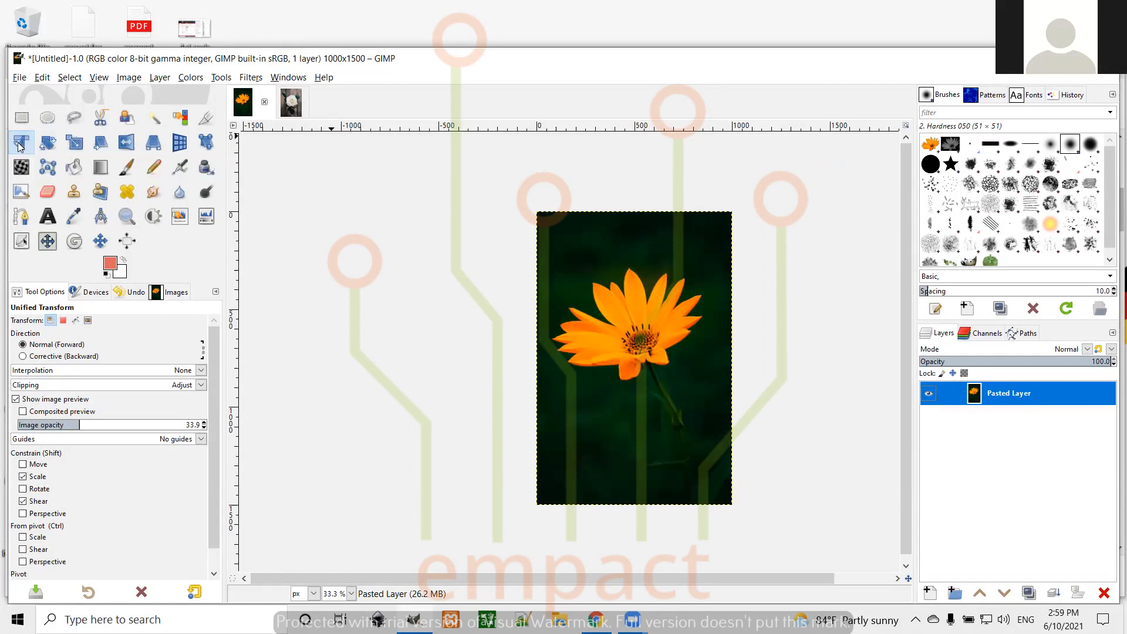
left_click(652, 327)
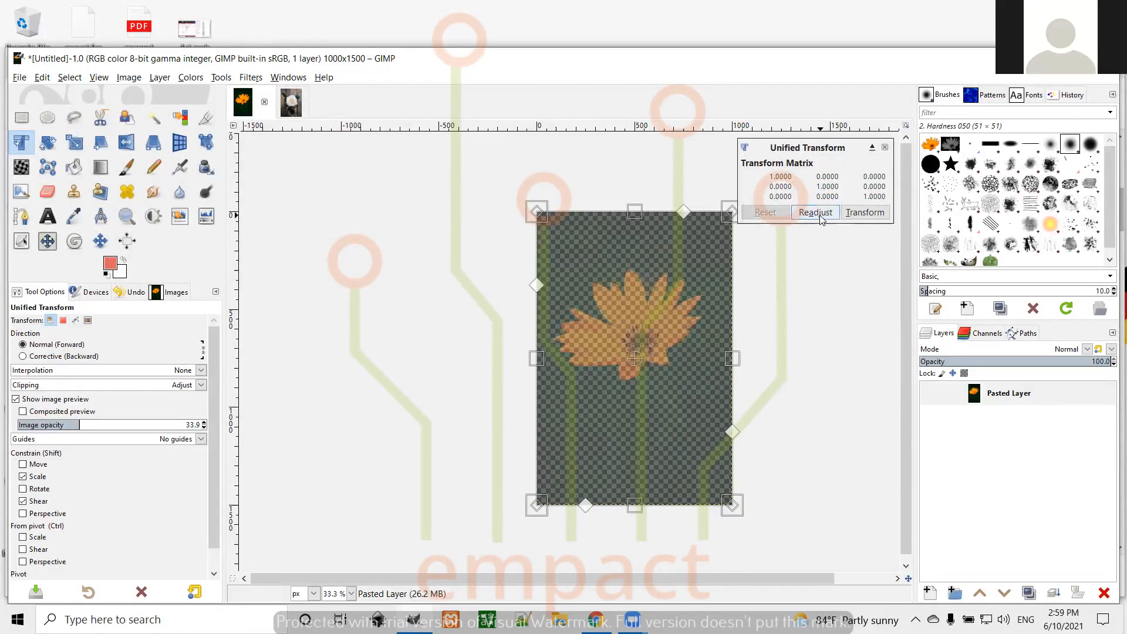
left_click(853, 215)
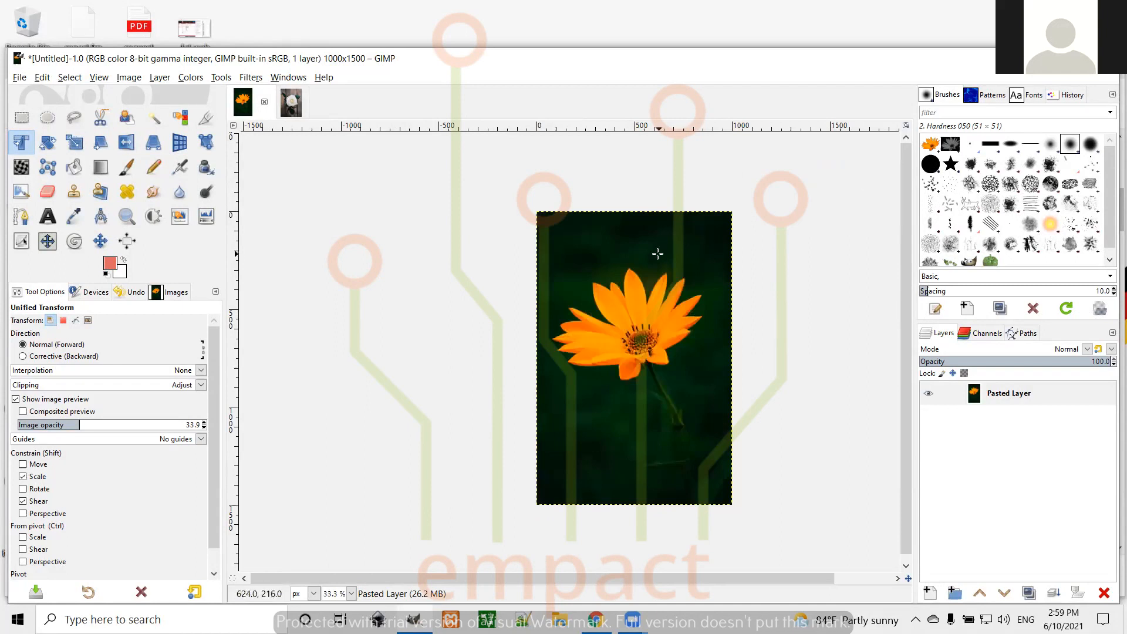
left_click(657, 254)
left_click(828, 218)
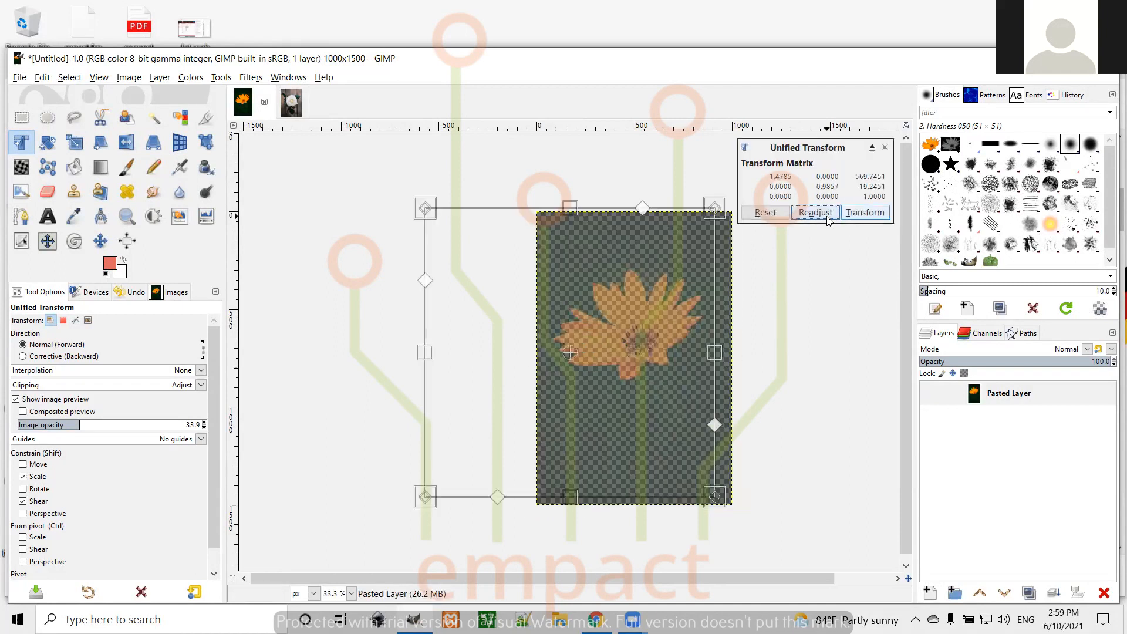
left_click_drag(429, 215, 452, 233)
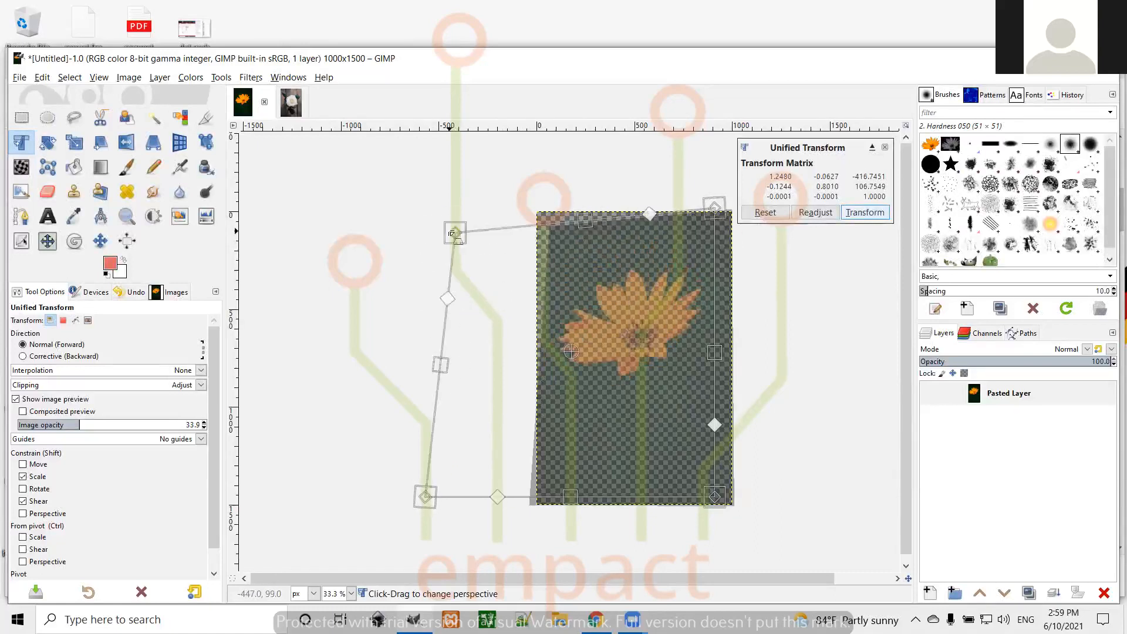
Step: Switch to the white rose image and use Unified Transform to shear the layer slightly, shift its pivot and nudge its upper-right corner
left_click(290, 110)
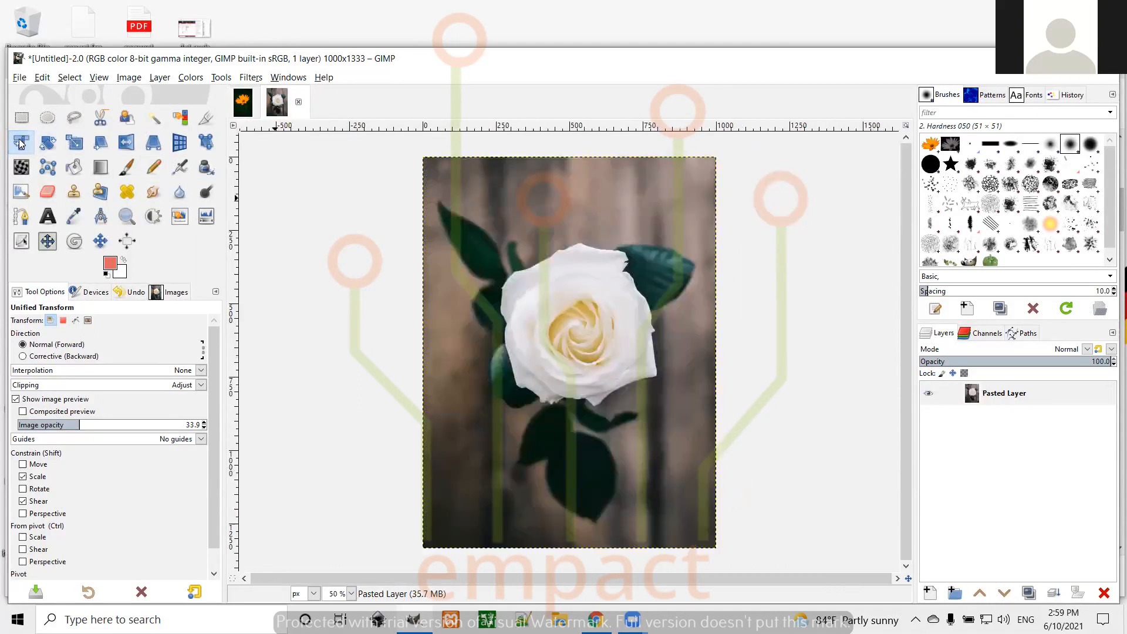
left_click(502, 224)
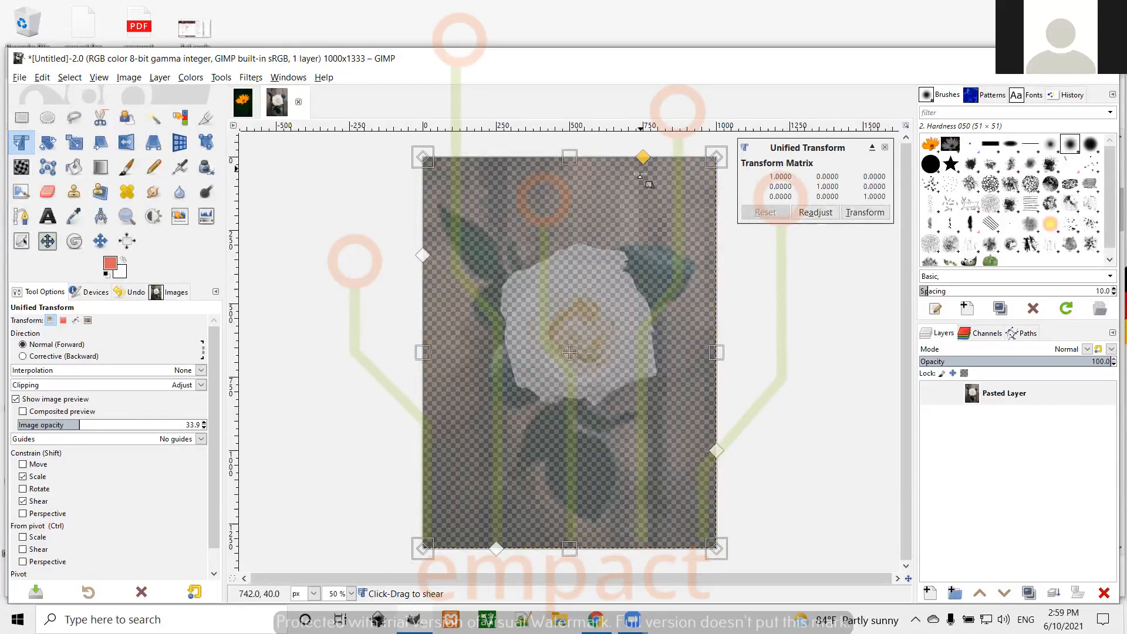
mouse_move(643, 161)
left_mouse_down()
mouse_move(613, 162)
mouse_move(642, 175)
left_mouse_up()
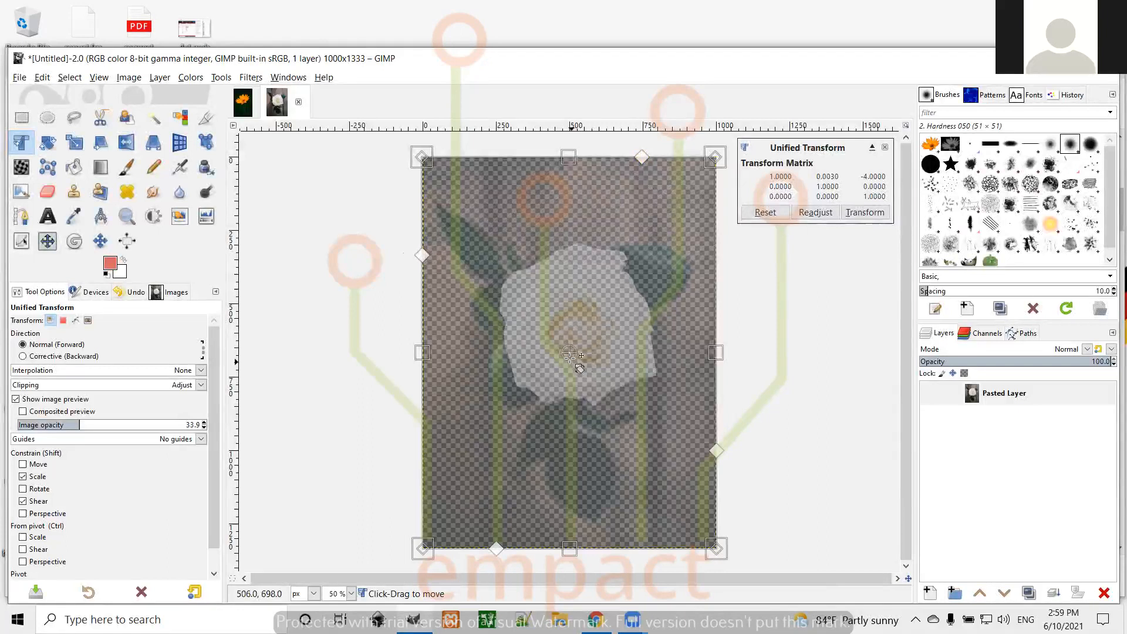
mouse_move(569, 355)
left_mouse_down()
mouse_move(631, 325)
mouse_move(655, 249)
mouse_move(596, 308)
mouse_move(465, 277)
mouse_move(568, 345)
left_mouse_up()
mouse_move(716, 158)
left_mouse_down()
mouse_move(576, 317)
mouse_move(660, 252)
mouse_move(616, 352)
mouse_move(640, 377)
mouse_move(616, 387)
mouse_move(587, 359)
mouse_move(558, 405)
mouse_move(663, 242)
mouse_move(674, 270)
mouse_move(687, 258)
mouse_move(716, 159)
left_mouse_up()
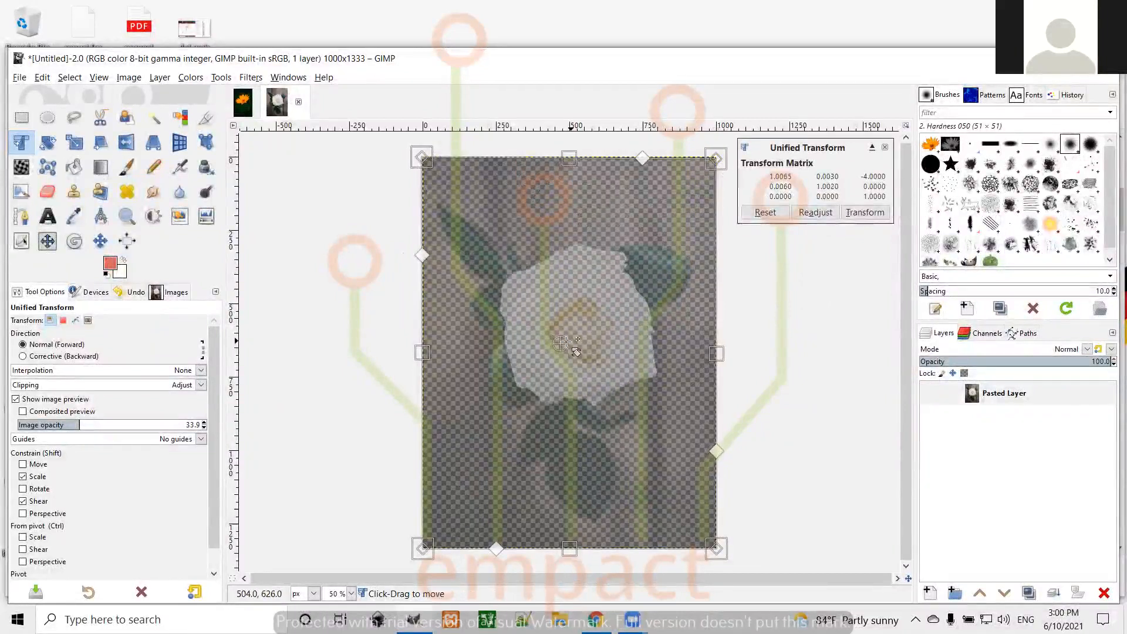
Step: Place the transform pivot on the leaf at the rose's upper right, and pull the layer's upper-right corner inward and back out
left_click_drag(561, 344, 688, 267)
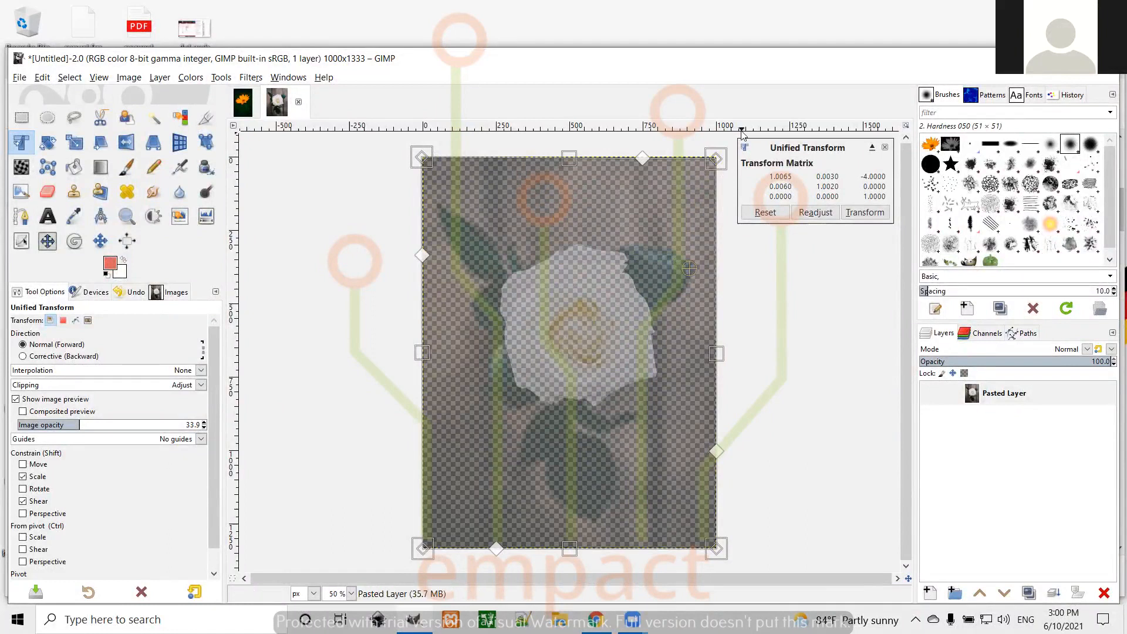
left_click_drag(713, 160, 617, 220)
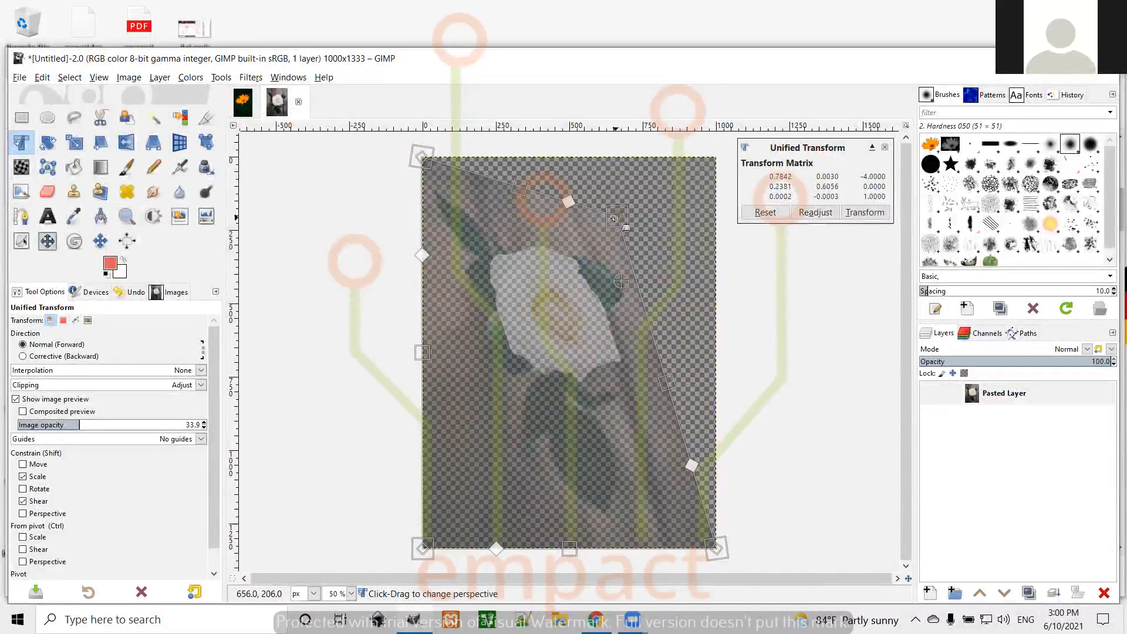
left_click_drag(615, 219, 712, 155)
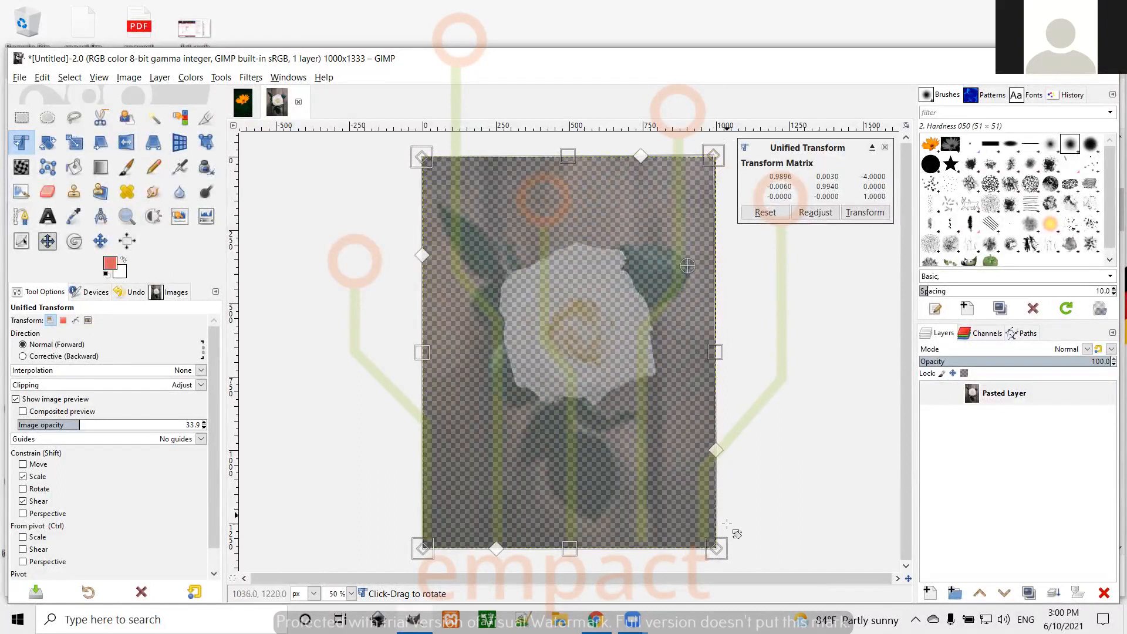
Step: Distort the lower-right corner of the rose layer in perspective, ending inside the canvas, and place the pivot just below the rose
mouse_move(715, 551)
left_mouse_down()
mouse_move(635, 469)
mouse_move(726, 555)
left_mouse_up()
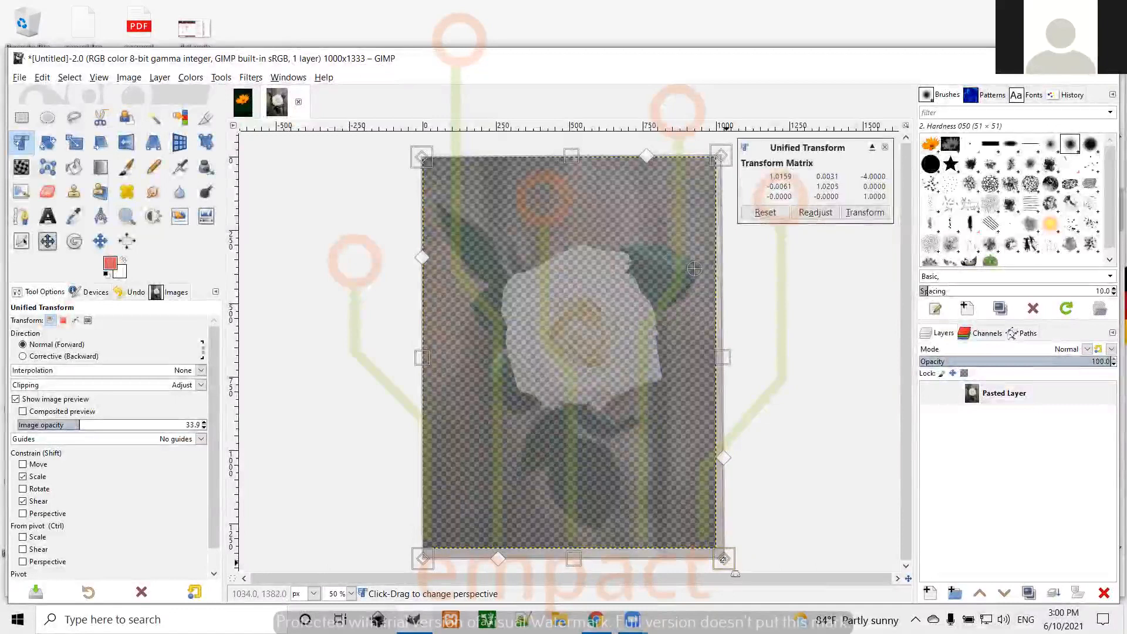
left_click_drag(644, 480, 702, 522)
left_click_drag(690, 267, 596, 409)
mouse_move(702, 522)
left_mouse_down()
mouse_move(600, 397)
mouse_move(625, 516)
mouse_move(722, 447)
mouse_move(690, 382)
mouse_move(685, 511)
left_mouse_up()
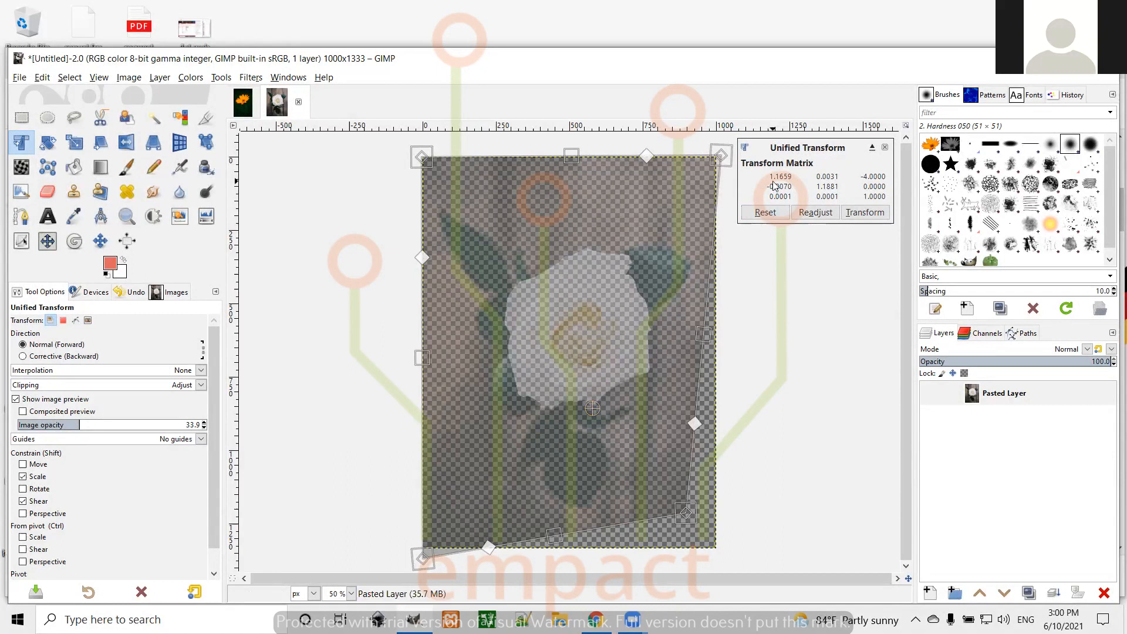
Step: Reset the Unified Transform on the rose layer, close it and switch to the Move tool
left_click(766, 212)
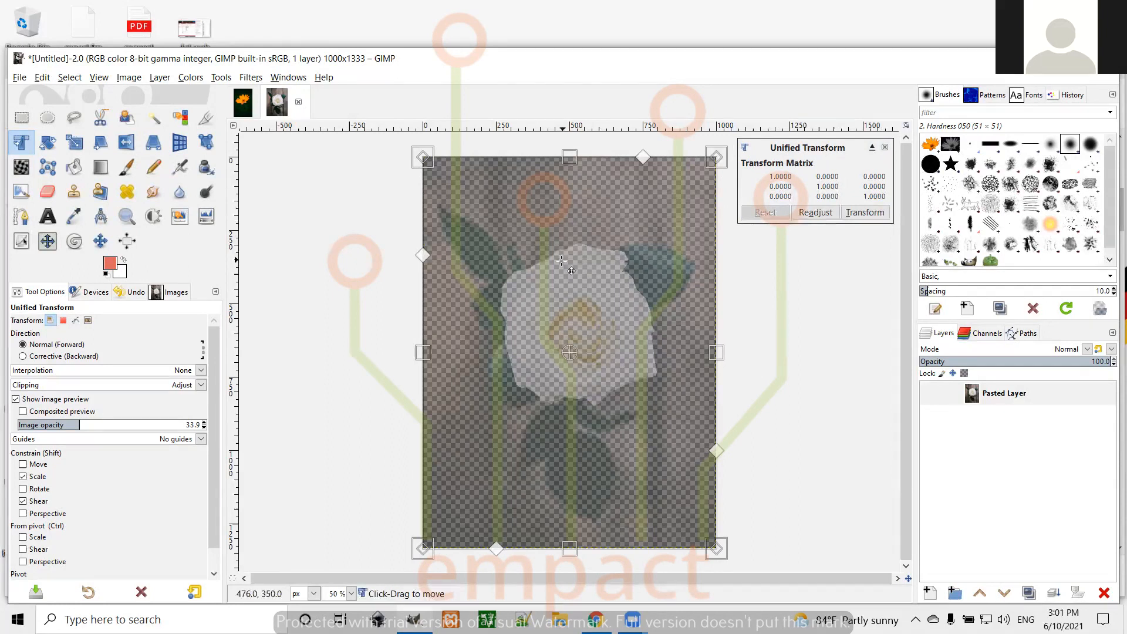
left_click(885, 148)
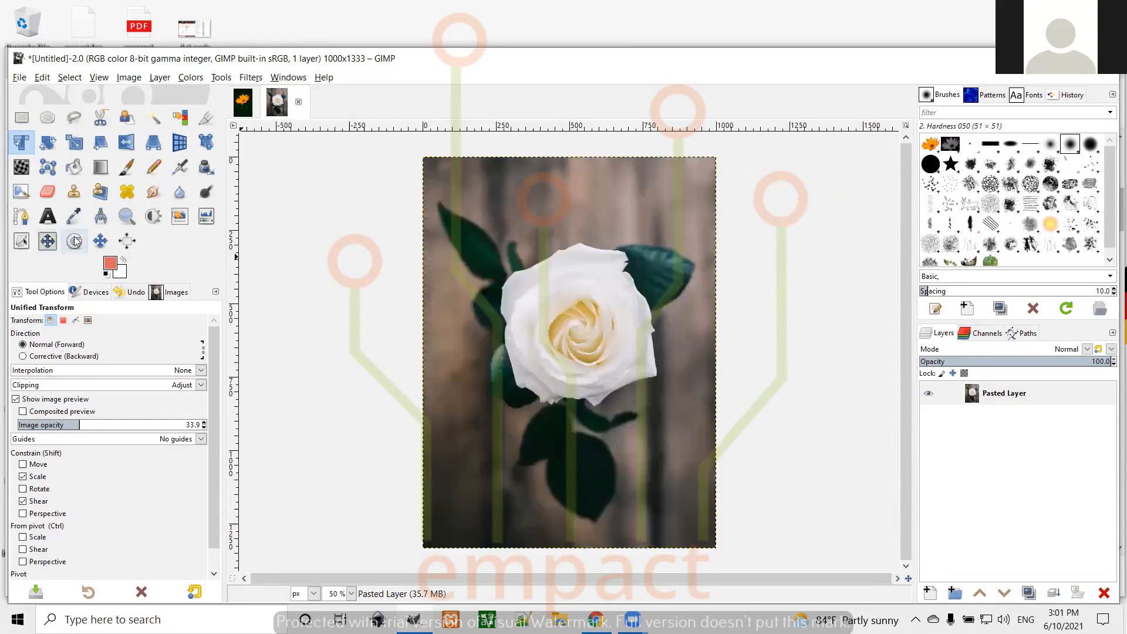
left_click(100, 240)
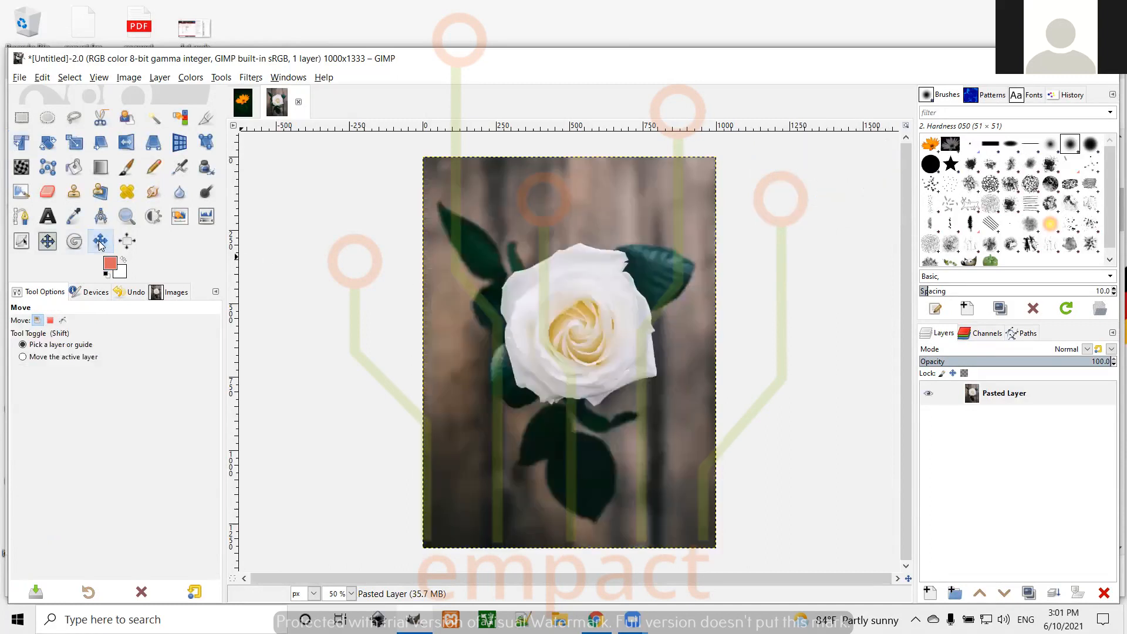
Step: Start the Rotate tool on the rose layer, place its pivot near the right edge, and rotate the layer by about 0.4 degrees
left_click(45, 144)
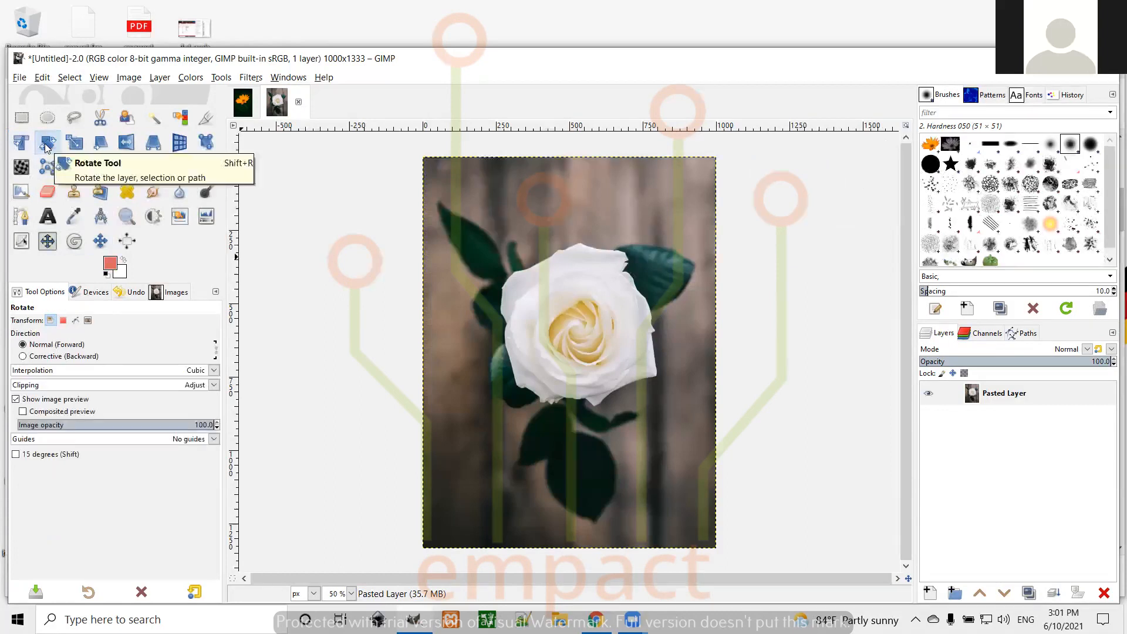
left_click(574, 193)
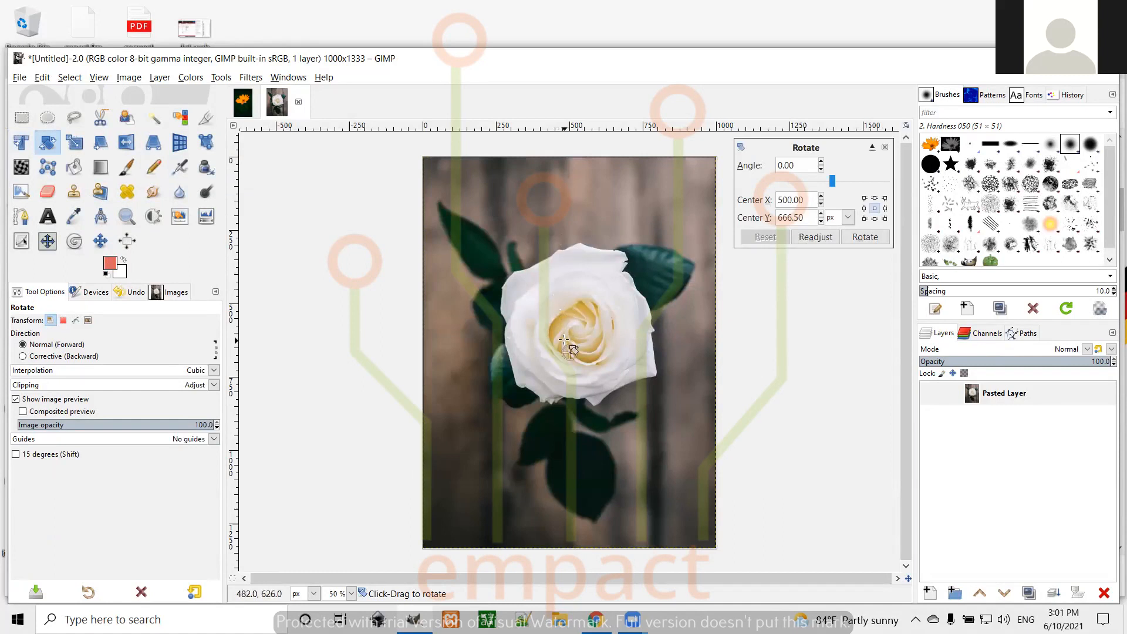
mouse_move(569, 353)
left_mouse_down()
mouse_move(623, 395)
mouse_move(709, 327)
left_mouse_up()
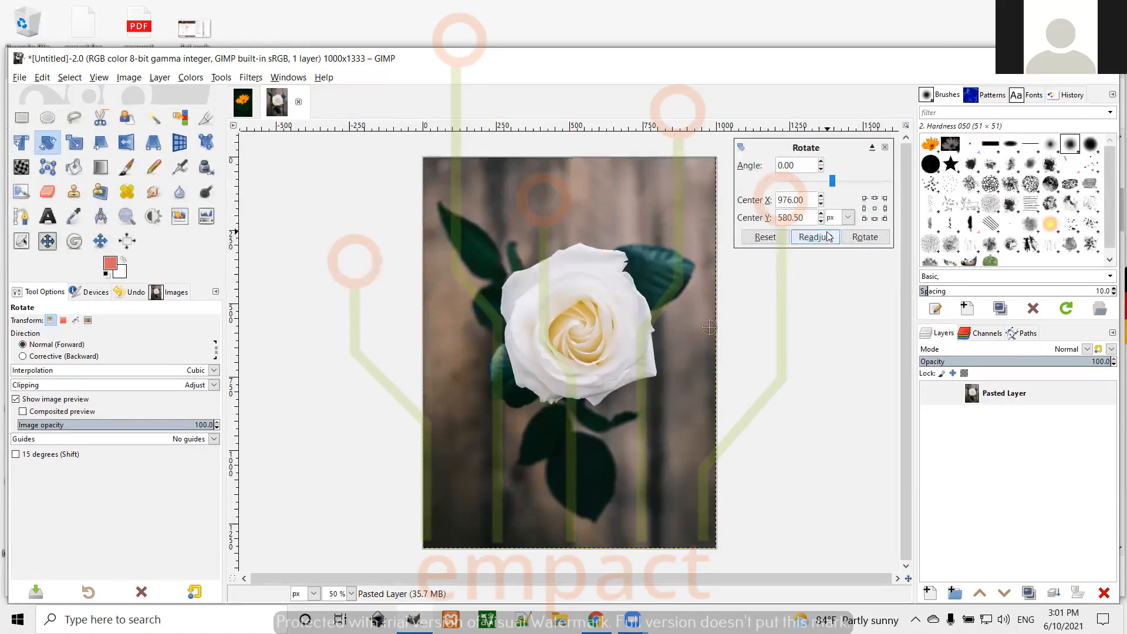
left_click_drag(520, 450, 661, 359)
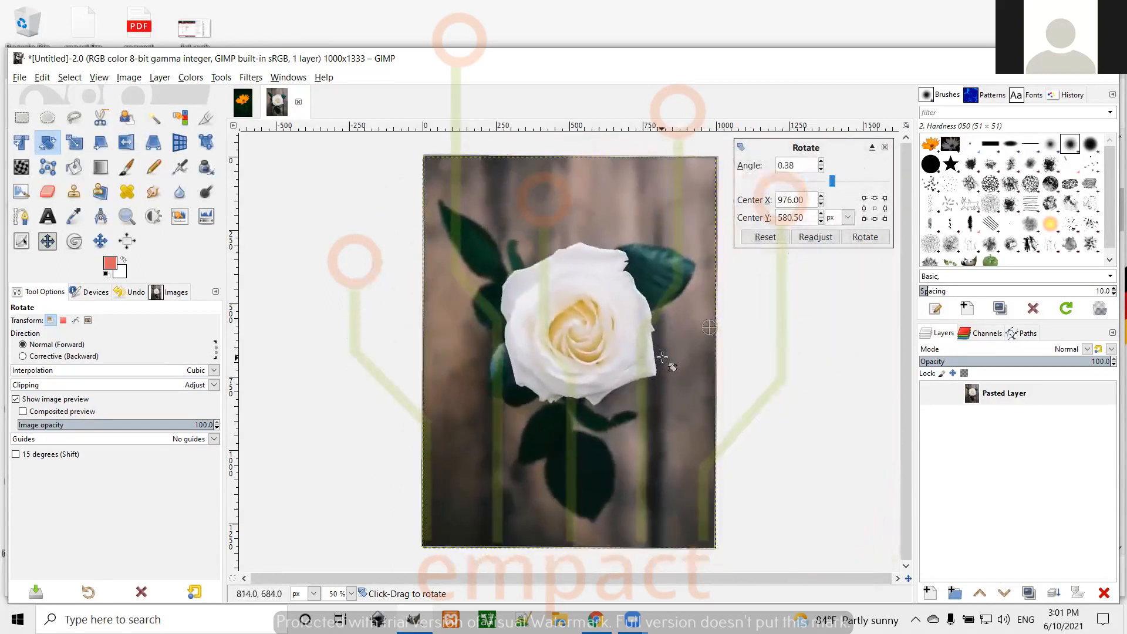
Step: Place the rotation pivot near the rose layer's lower-left corner, swing the layer to about -33 degrees and back, and reset the rotation
left_click_drag(709, 327, 431, 539)
left_click_drag(607, 333, 452, 317)
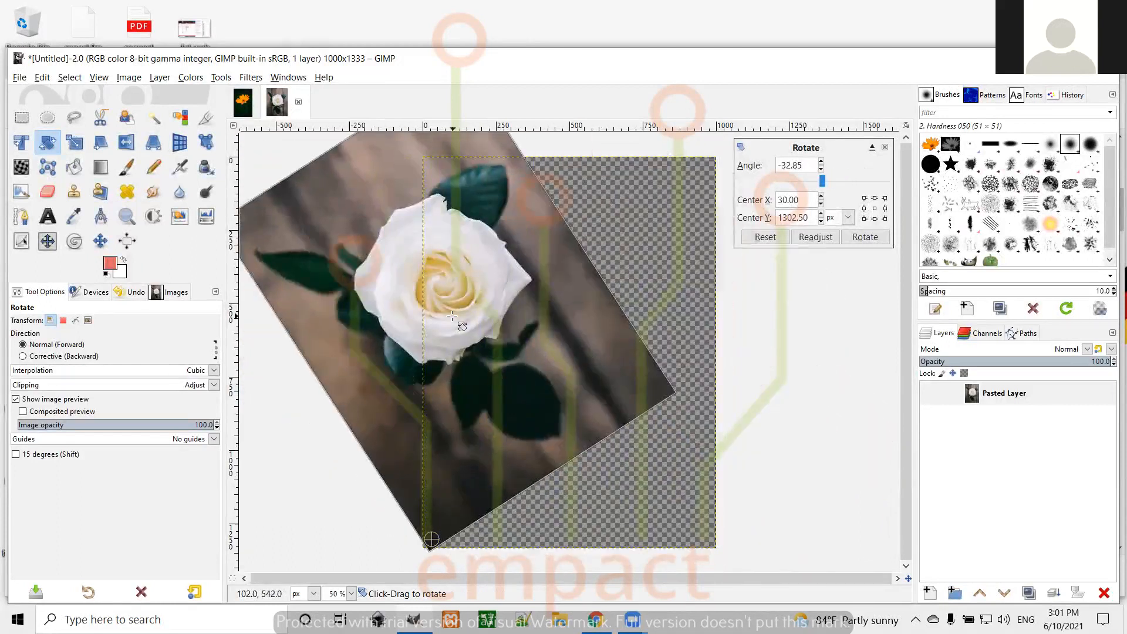
left_click_drag(554, 324, 602, 345)
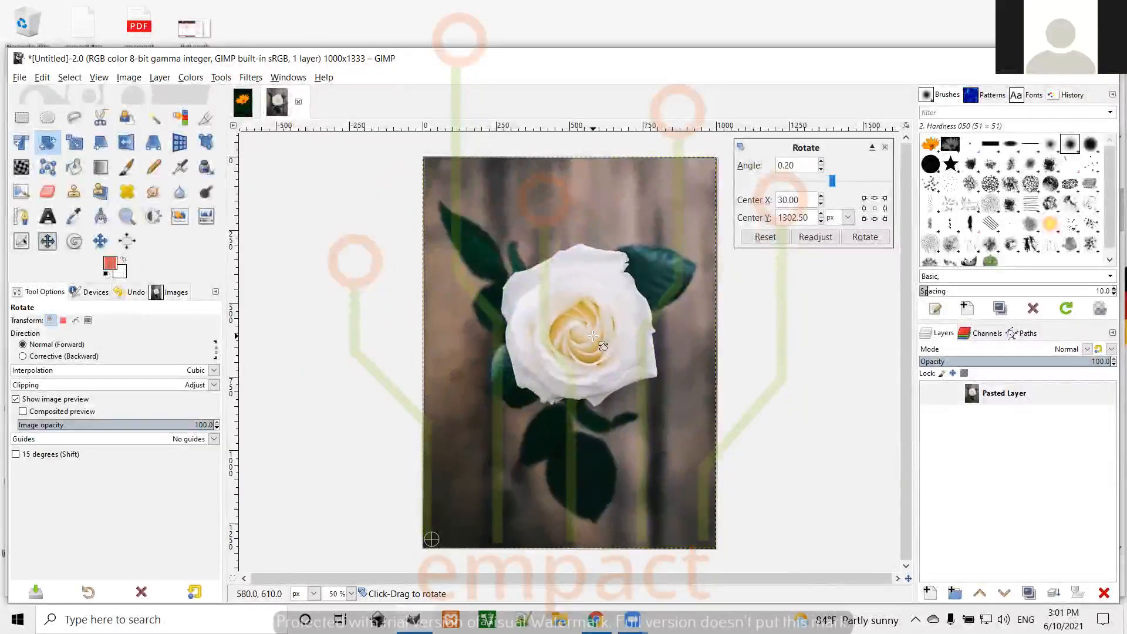
left_click(768, 241)
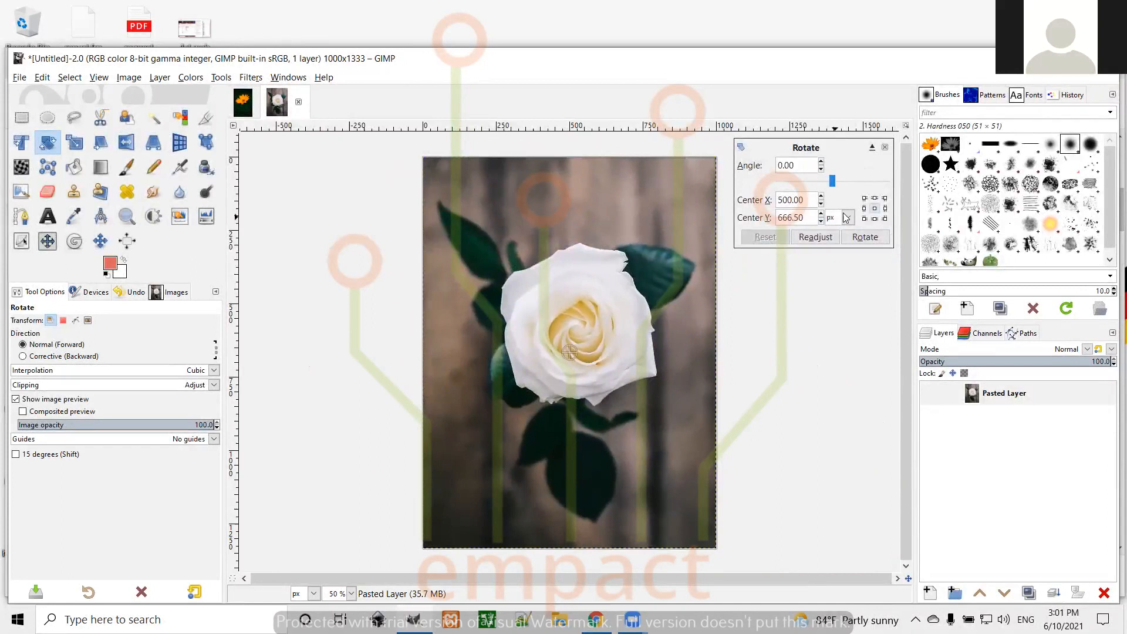
Step: Cycle the rotation pivot through the preset edge and corner positions of the rose layer, ending at its centre
left_click(886, 209)
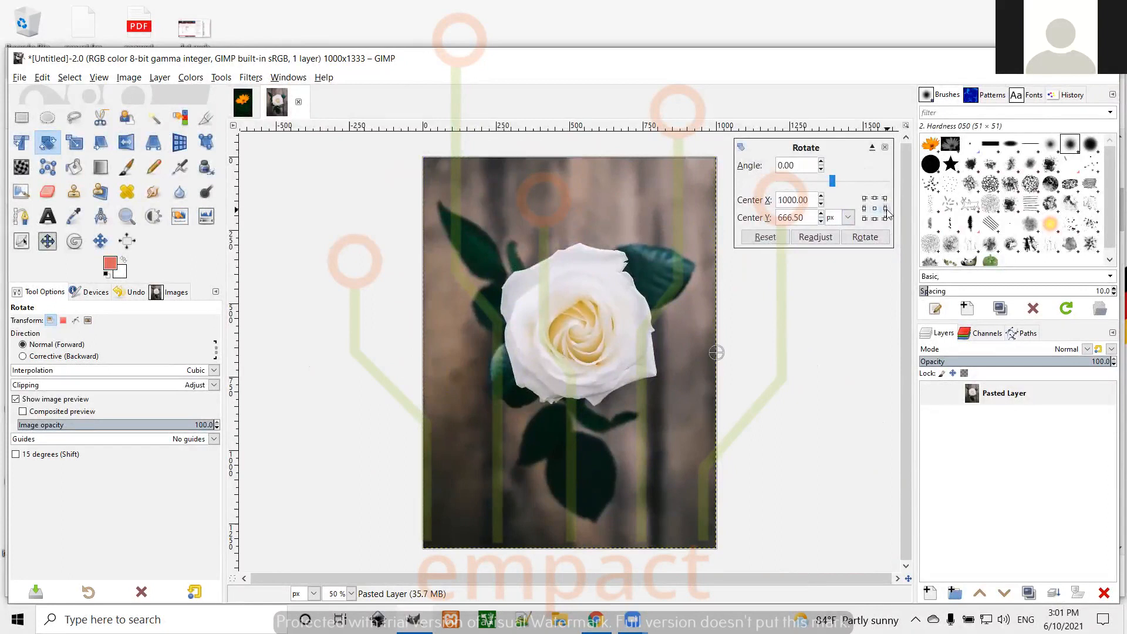
left_click(885, 219)
left_click(864, 218)
left_click(863, 209)
left_click(864, 199)
left_click(874, 199)
left_click(880, 209)
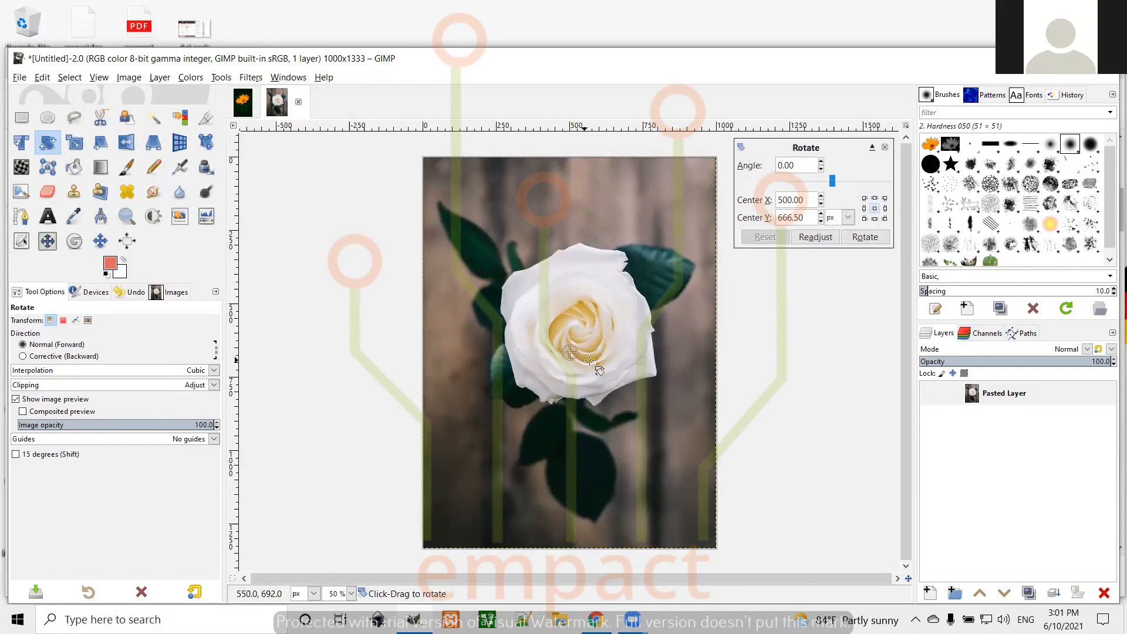
Step: Rotate the rose layer about its centre to about -112 degrees and back to about -29 degrees, reset it and leave the rotation
left_click_drag(641, 388, 571, 270)
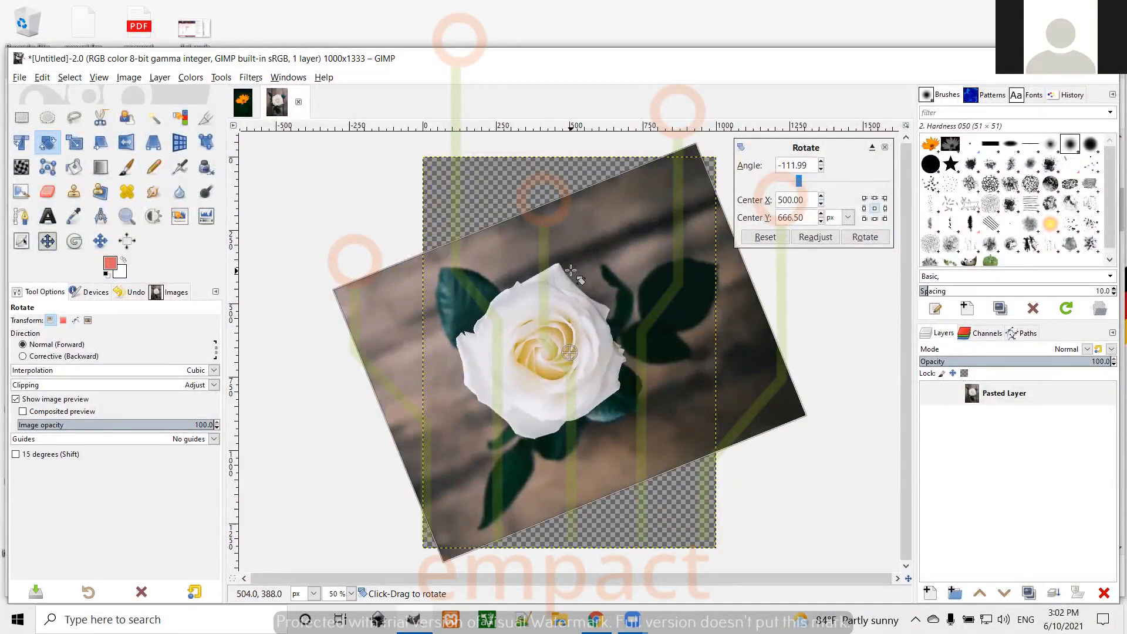
left_click_drag(570, 270, 743, 334)
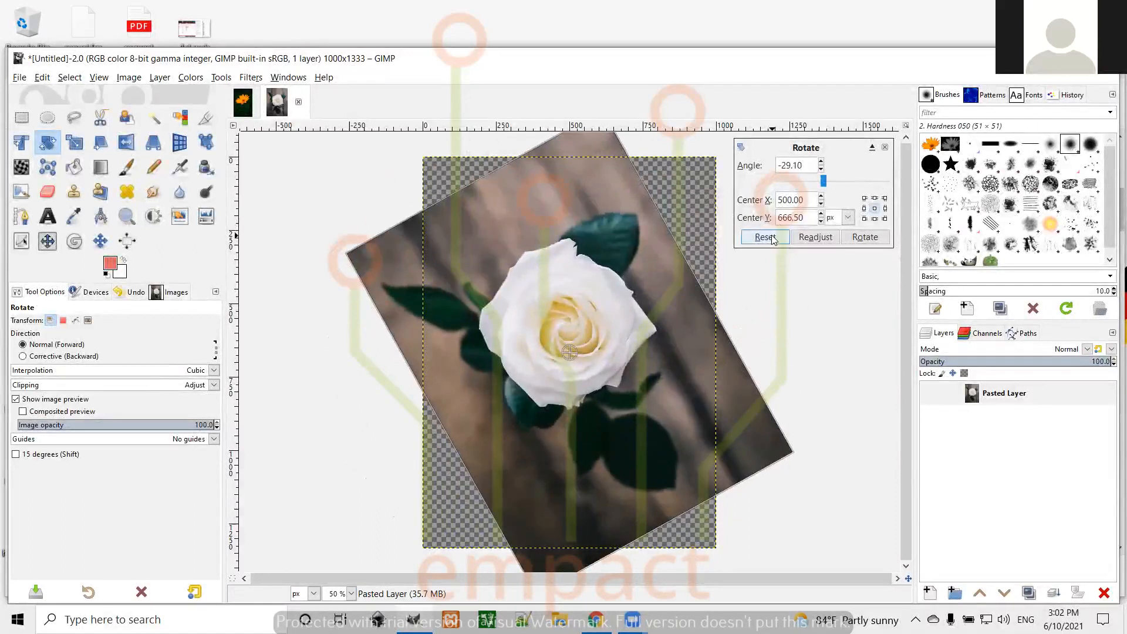
left_click(772, 238)
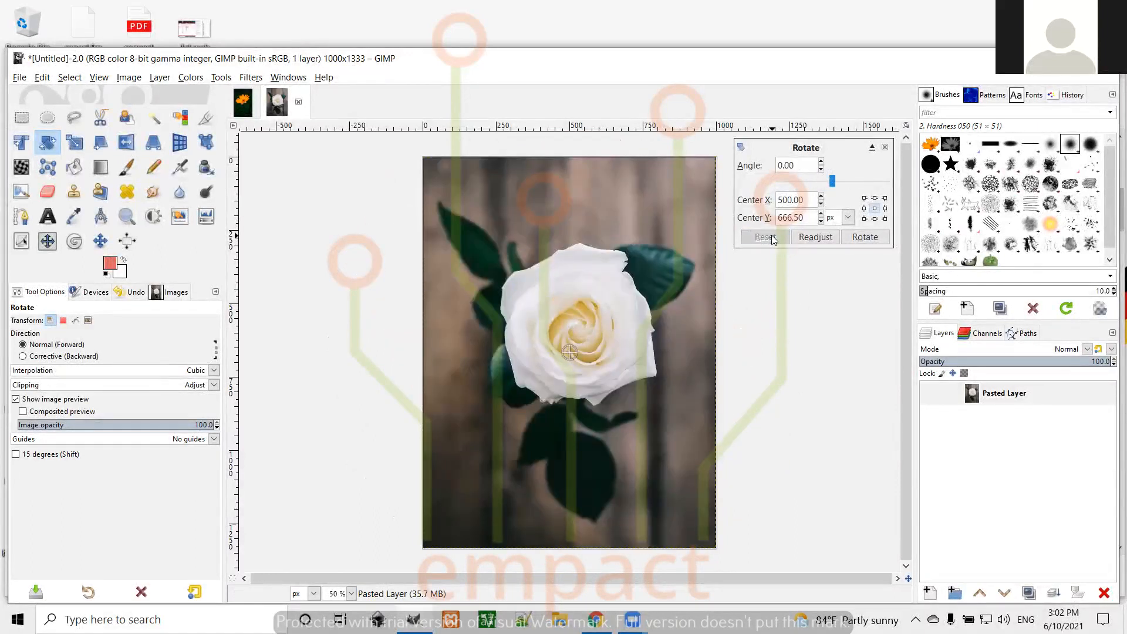
left_click(885, 148)
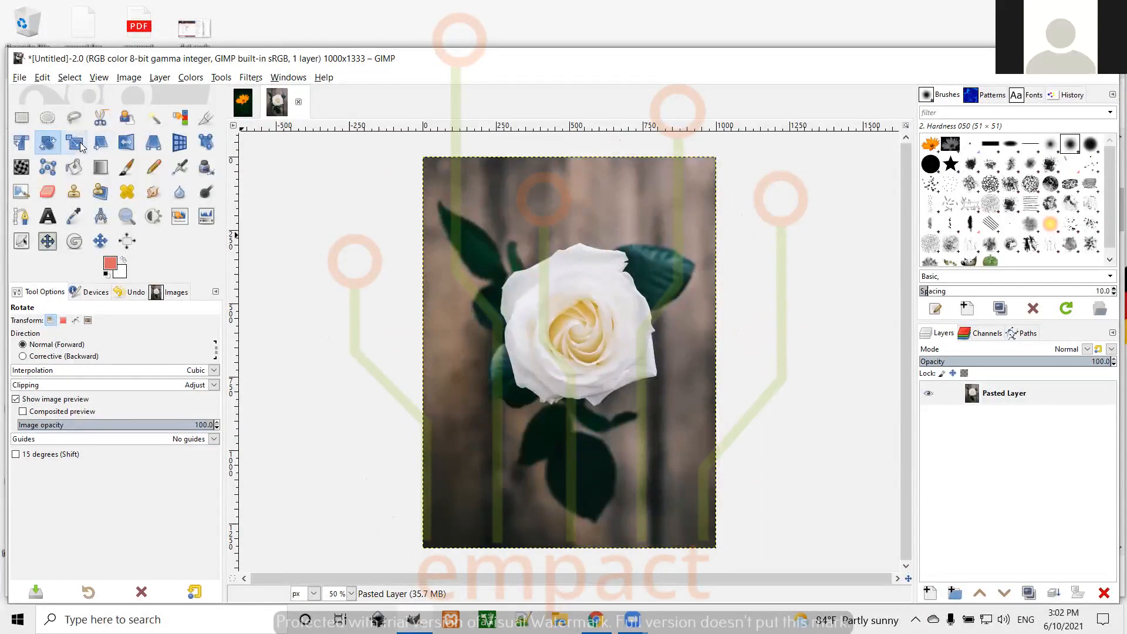
Step: Flip the rose layer horizontally back and forth several times with the Flip tool
left_click(127, 143)
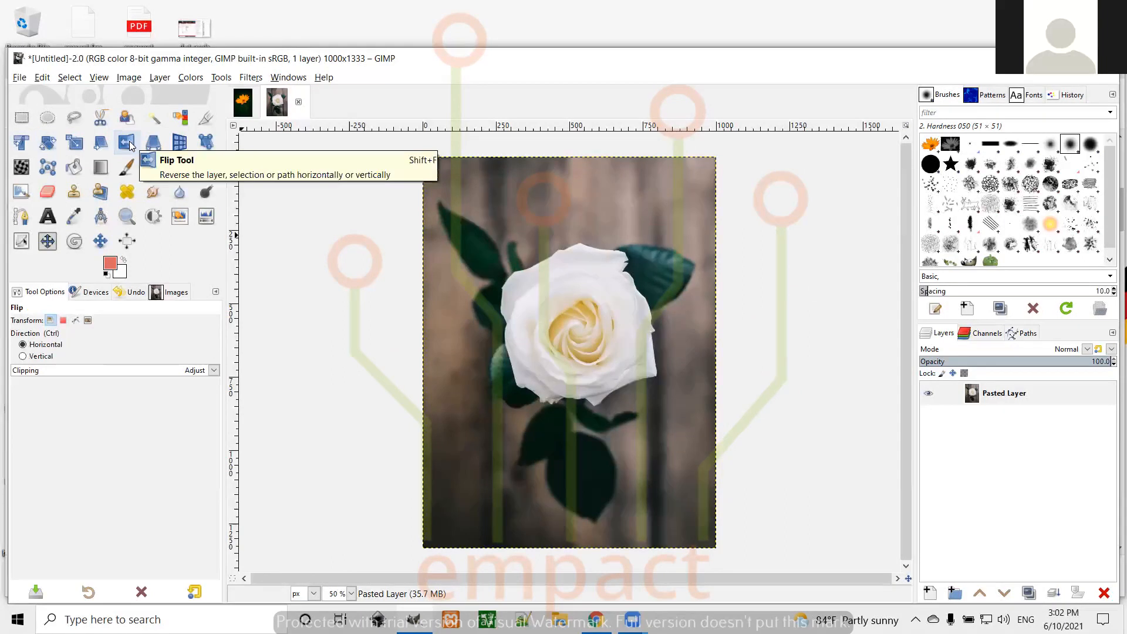
left_click(664, 337)
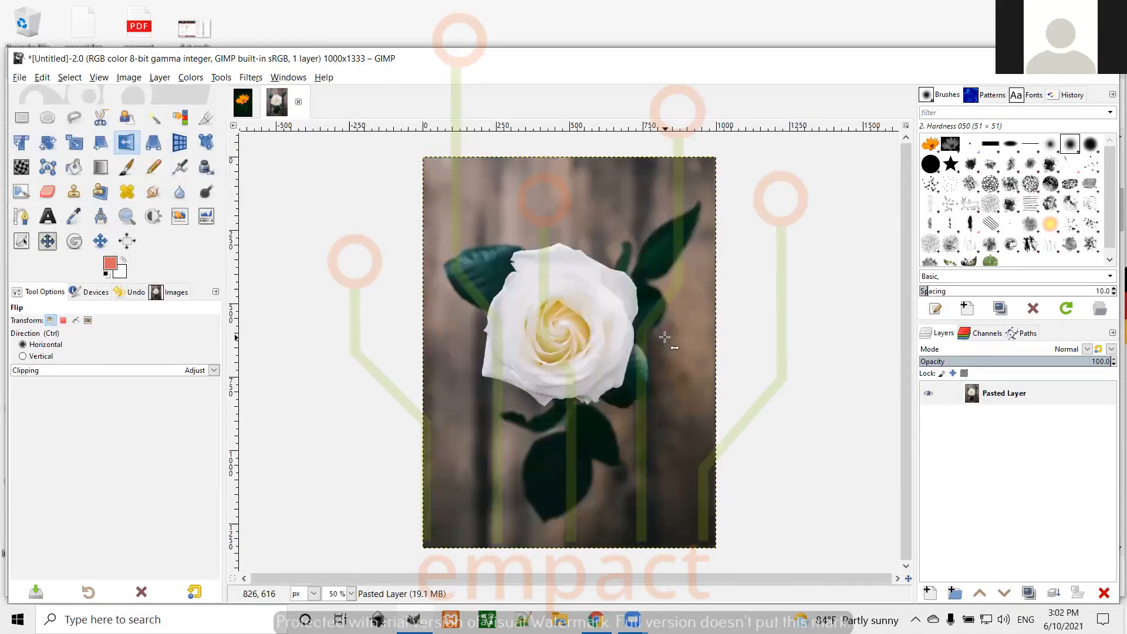
left_click(665, 337)
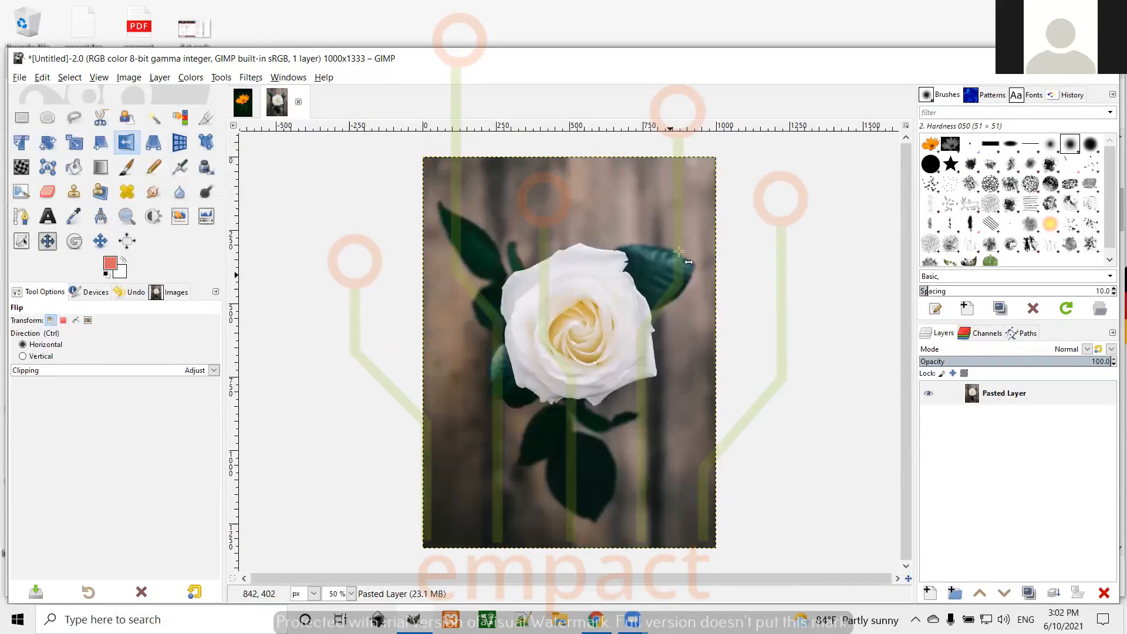
left_click(673, 279)
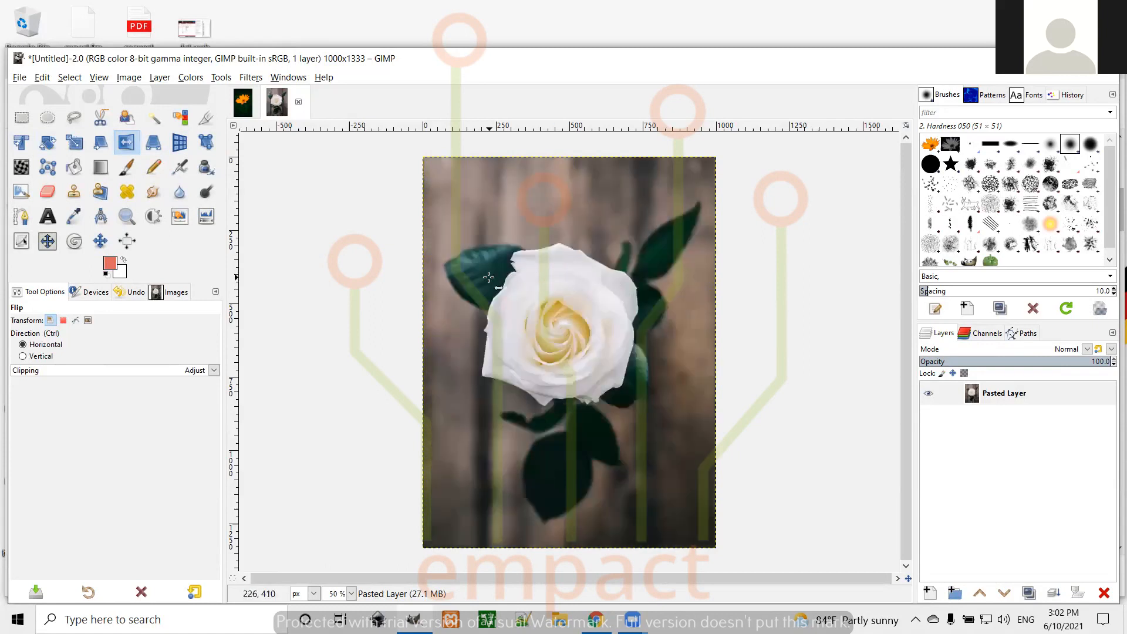
left_click(582, 312)
left_click(583, 312)
left_click(39, 345)
left_click(562, 319)
left_click(562, 319)
left_click(549, 330)
left_click(549, 330)
Step: Flip the rose layer repeatedly with the Flip direction temporarily toggled to vertical, and finish with a few horizontal flips
left_click(550, 330, "ctrl")
left_click(549, 330, "ctrl")
left_click(549, 329, "ctrl")
left_click(550, 330, "ctrl")
left_click(550, 330, "ctrl")
left_click(549, 330, "ctrl")
left_click(549, 330, "ctrl")
left_click(549, 329, "ctrl")
left_click(550, 330, "ctrl")
left_click(550, 330, "ctrl")
left_click(550, 330, "ctrl")
left_click(549, 329, "ctrl")
left_click(550, 330)
left_click(549, 329)
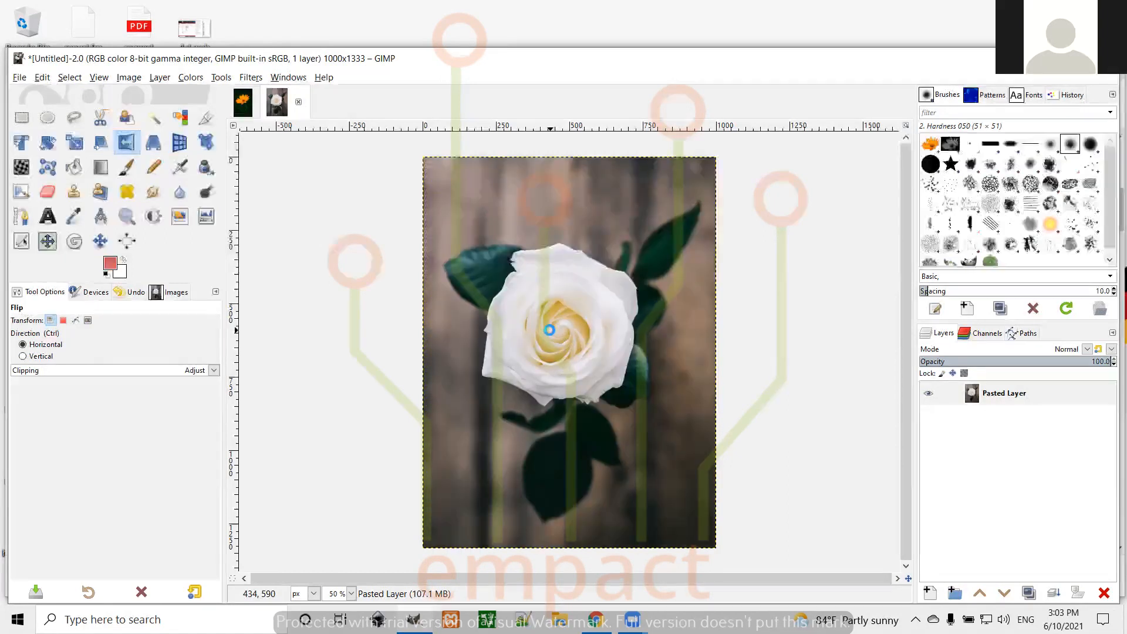
left_click(550, 330)
Step: Set the Flip direction to Vertical, flip the rose layer repeatedly in both directions, and return the direction to Horizontal
left_click(23, 357)
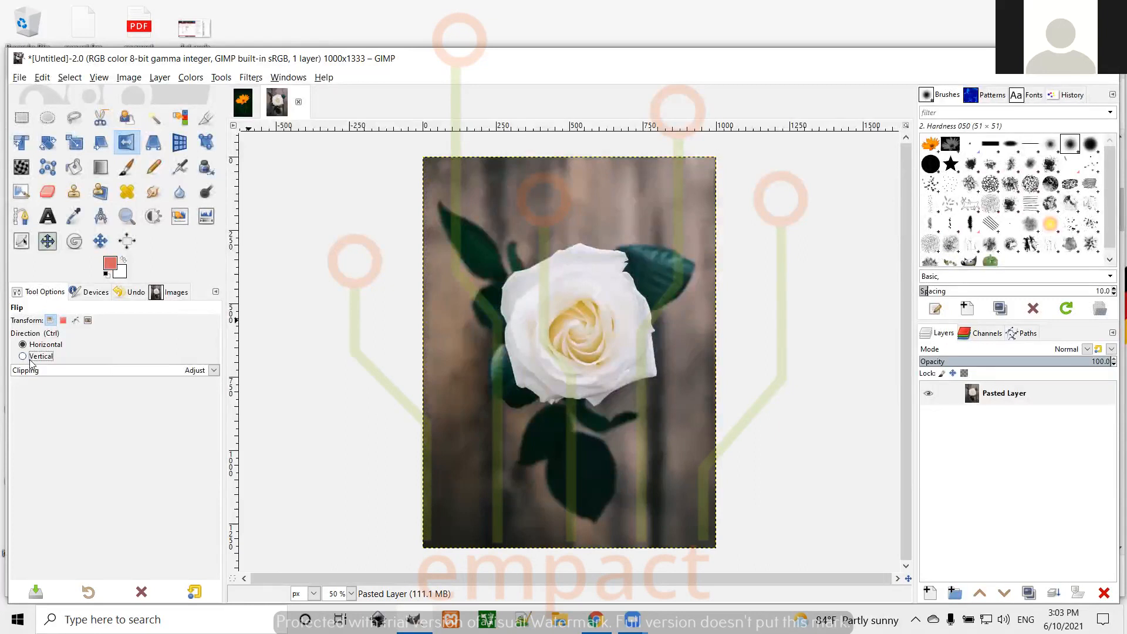
left_click(555, 331)
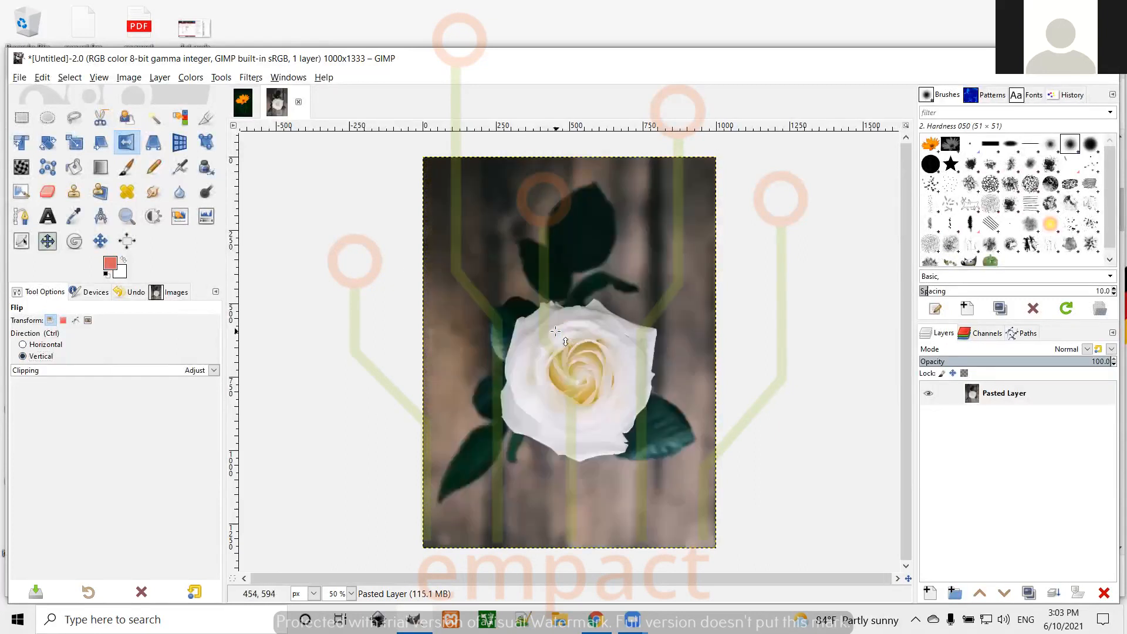
key("ctrl")
left_click(556, 331, "ctrl")
left_click(556, 331, "ctrl")
left_click(556, 331, "ctrl")
left_click(556, 331, "ctrl")
left_click(555, 331, "ctrl")
left_click(555, 331, "ctrl")
left_click(555, 331)
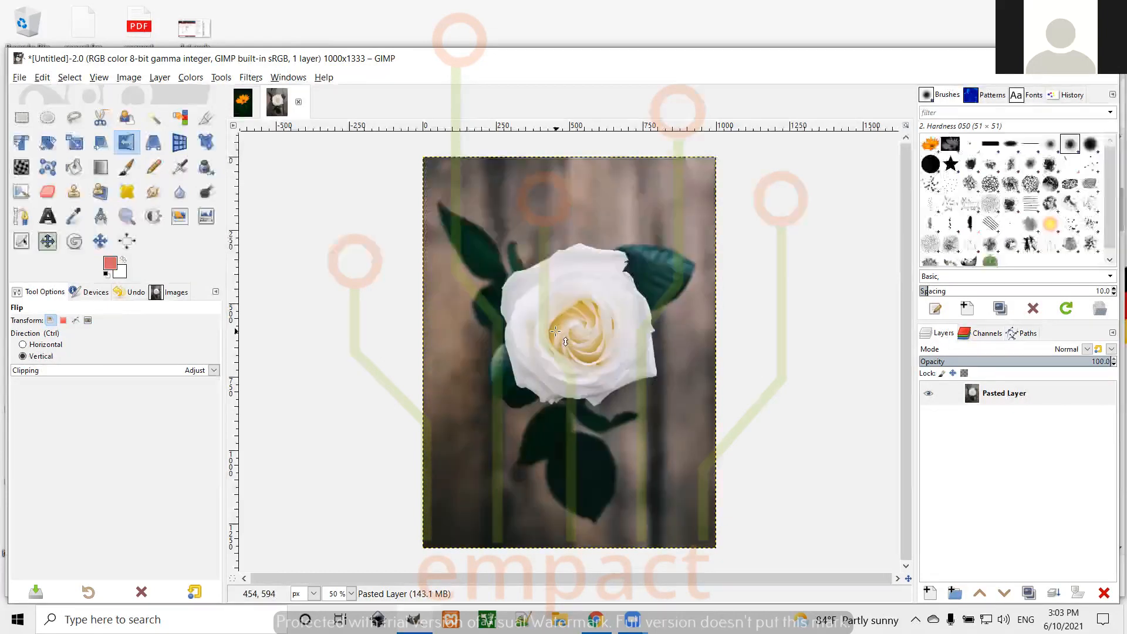
left_click(39, 346)
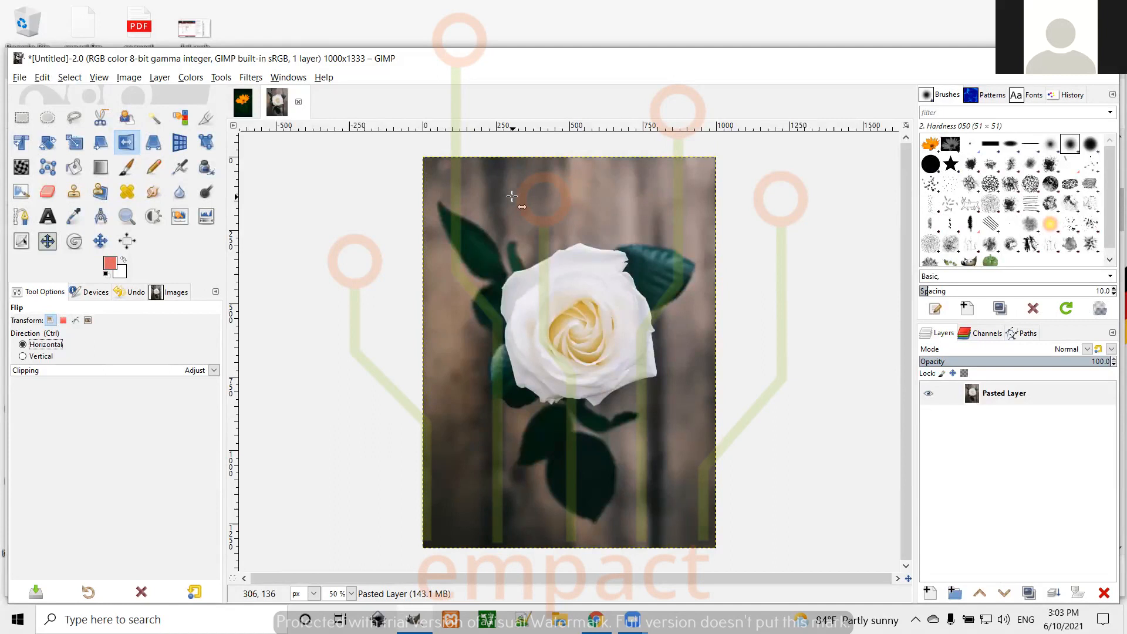
Step: Sample foreground colours with the Color Picker from the rose's upper-right leaf, a petal and the wood, ending on the leaf's green
left_click(73, 219)
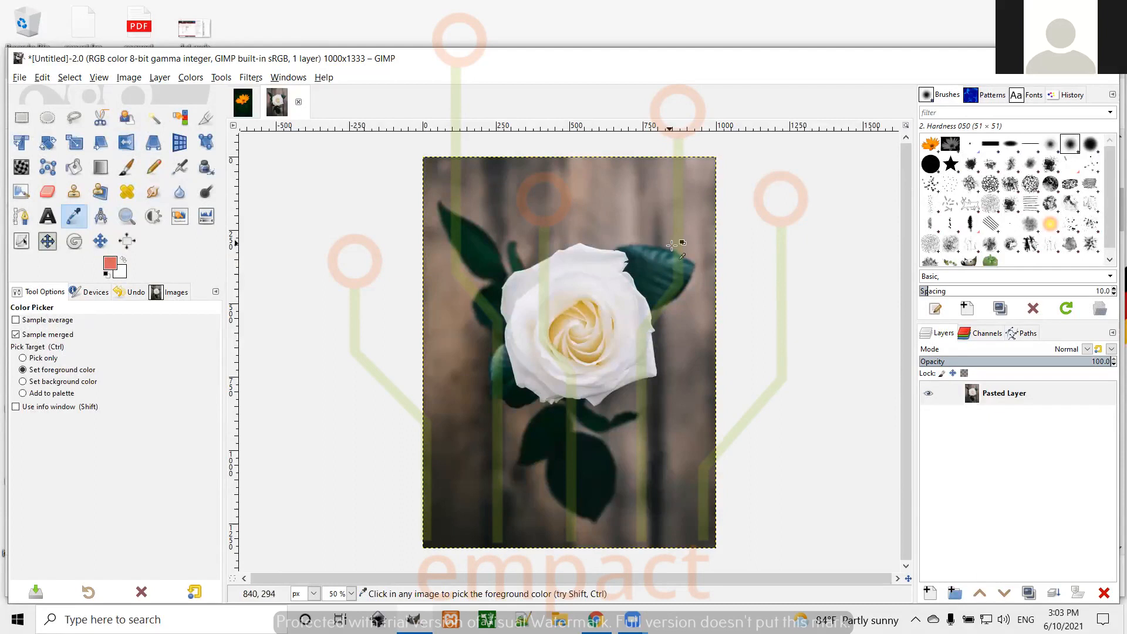
left_click(654, 267)
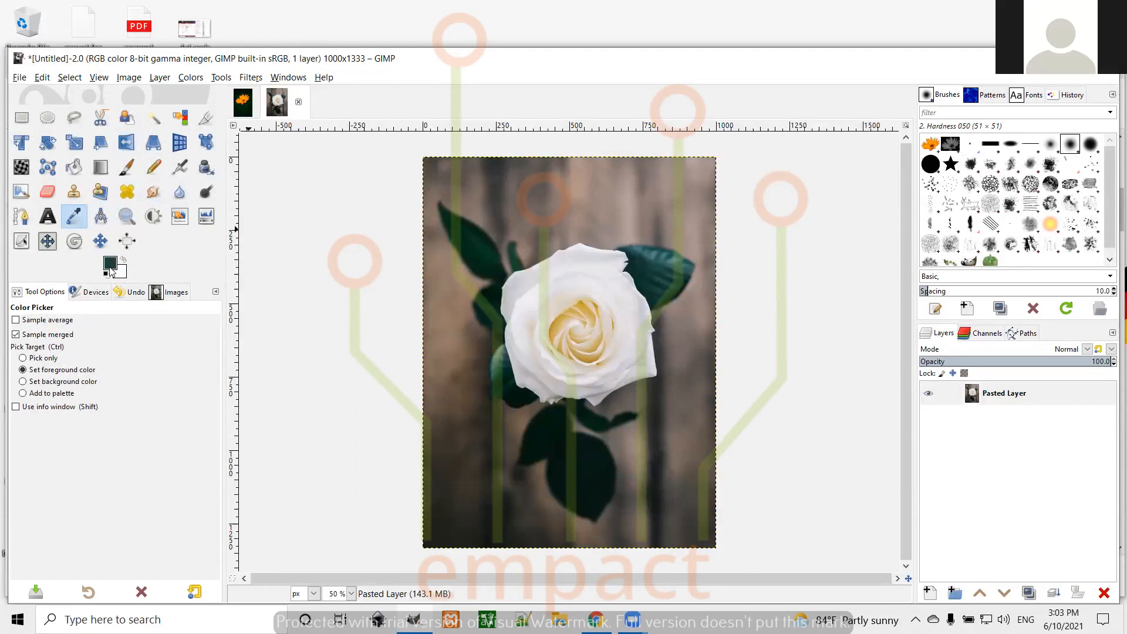
left_click(557, 279)
left_click(552, 200)
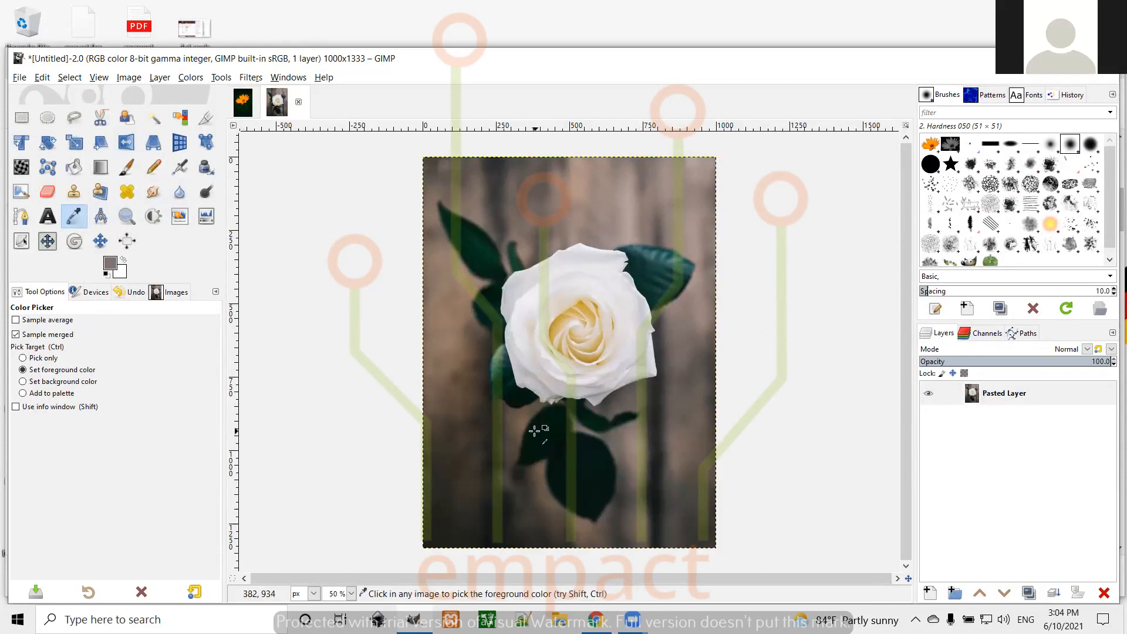
left_click(662, 261)
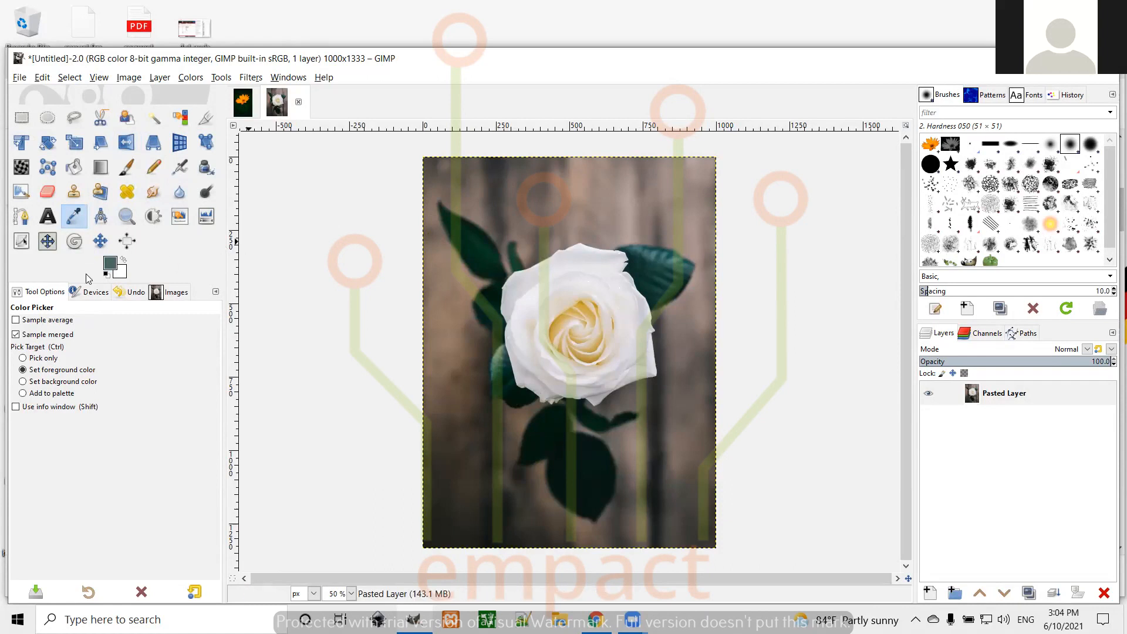
Step: Set Bucket Fill to Fill whole selection, fill the rose layer with the white background colour, and undo the fill
left_click(76, 168)
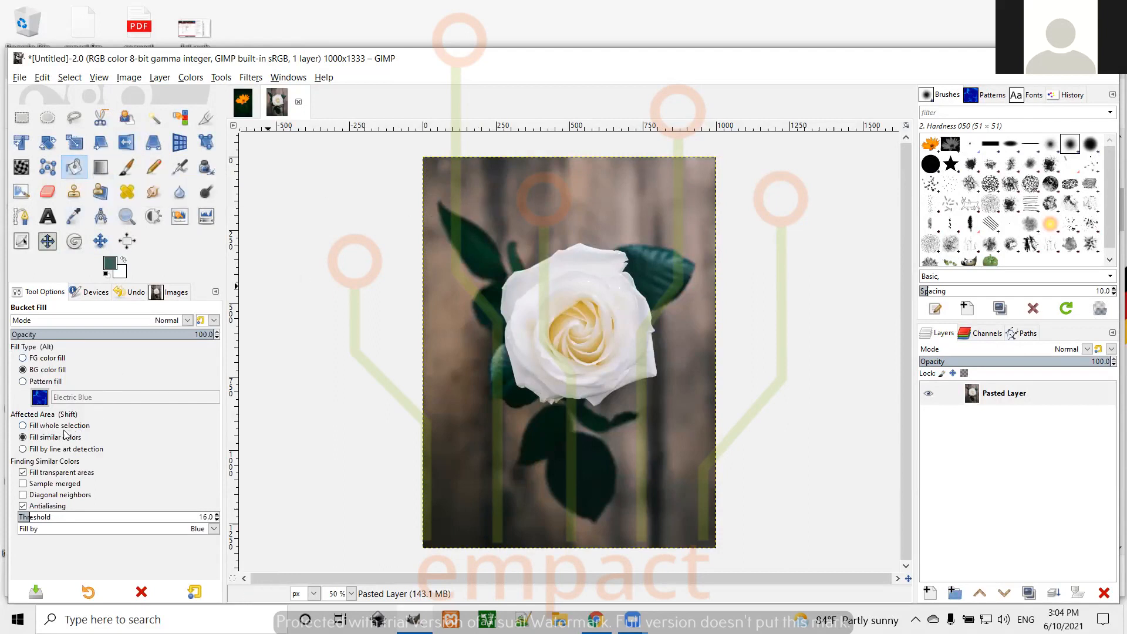
left_click(23, 425)
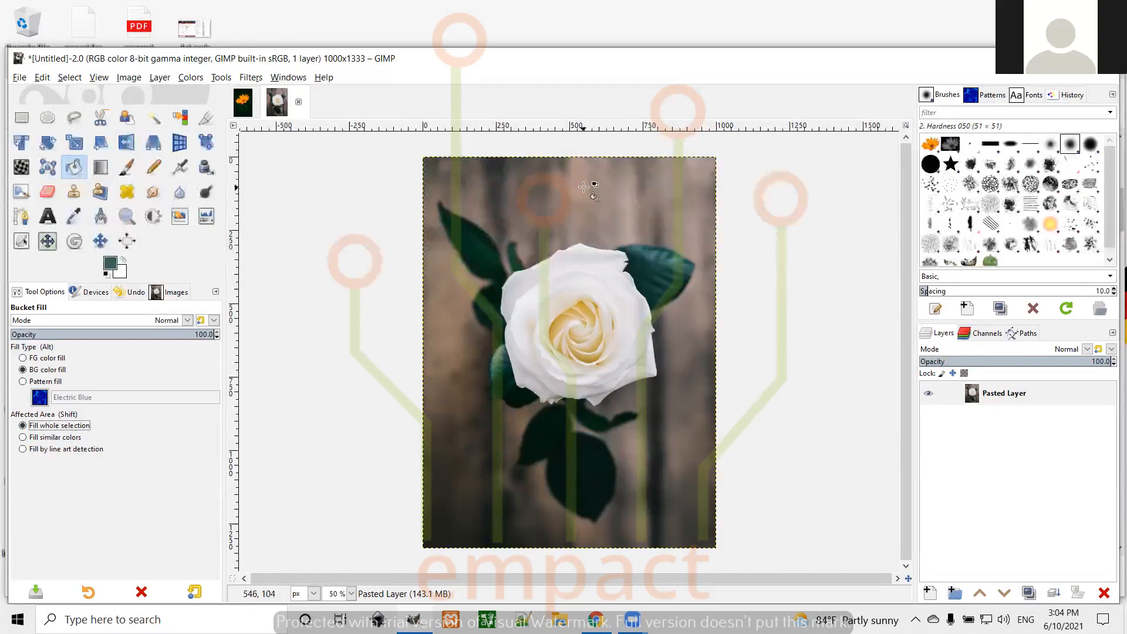
left_click(564, 188)
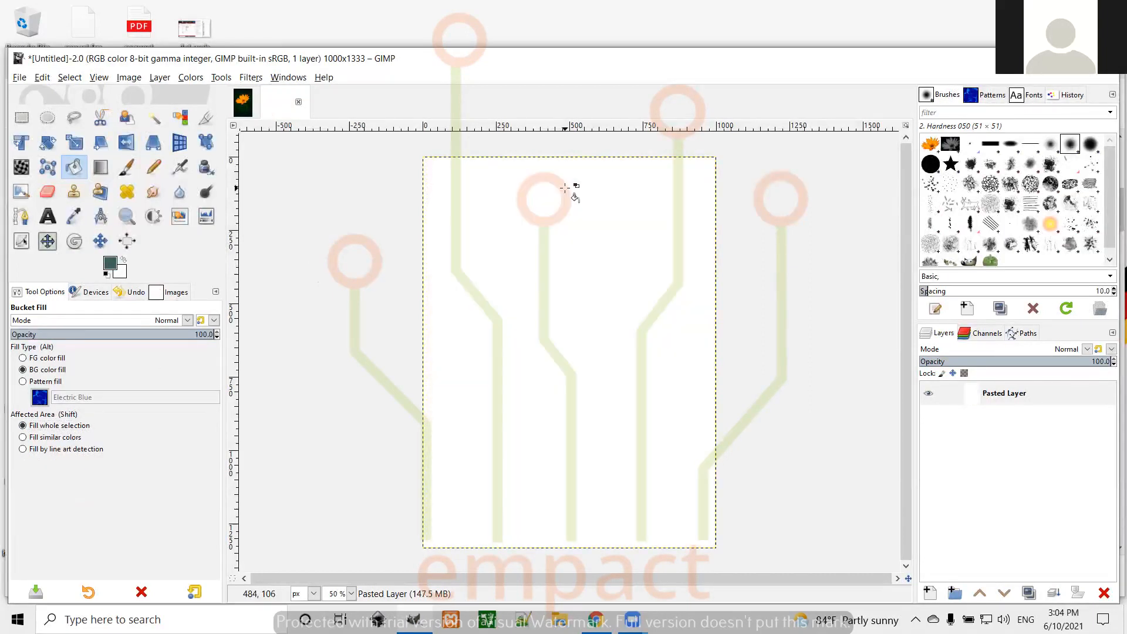
key("ctrl+z")
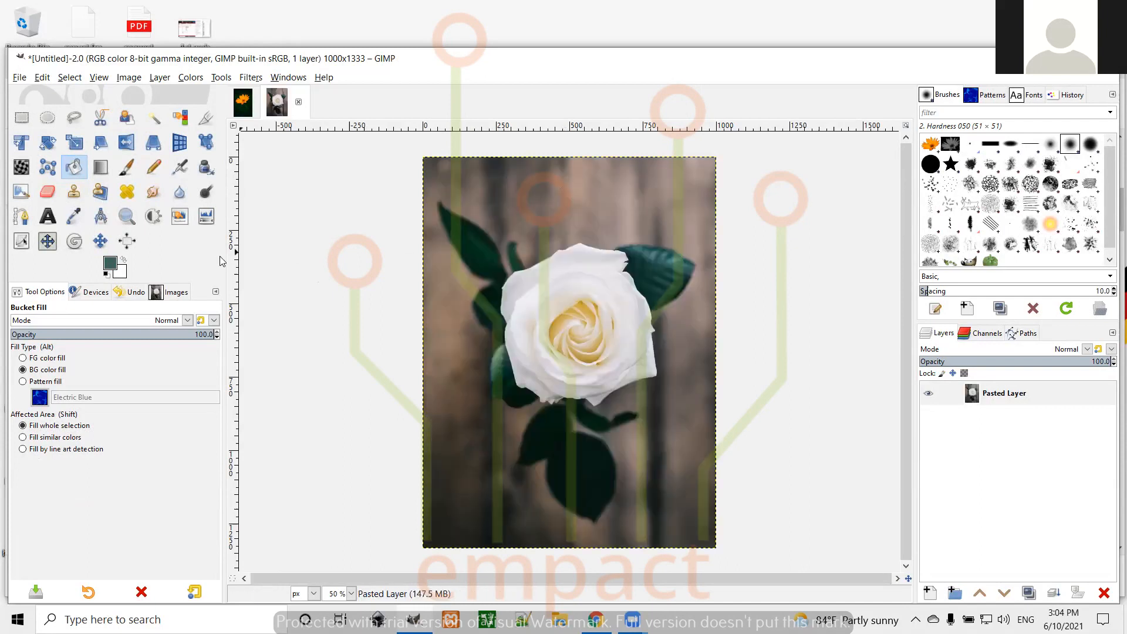
Step: Inspect the foreground colour without changing it, and resample it with the Color Picker across the rose, ending on the brown wood beside it
left_click(109, 267)
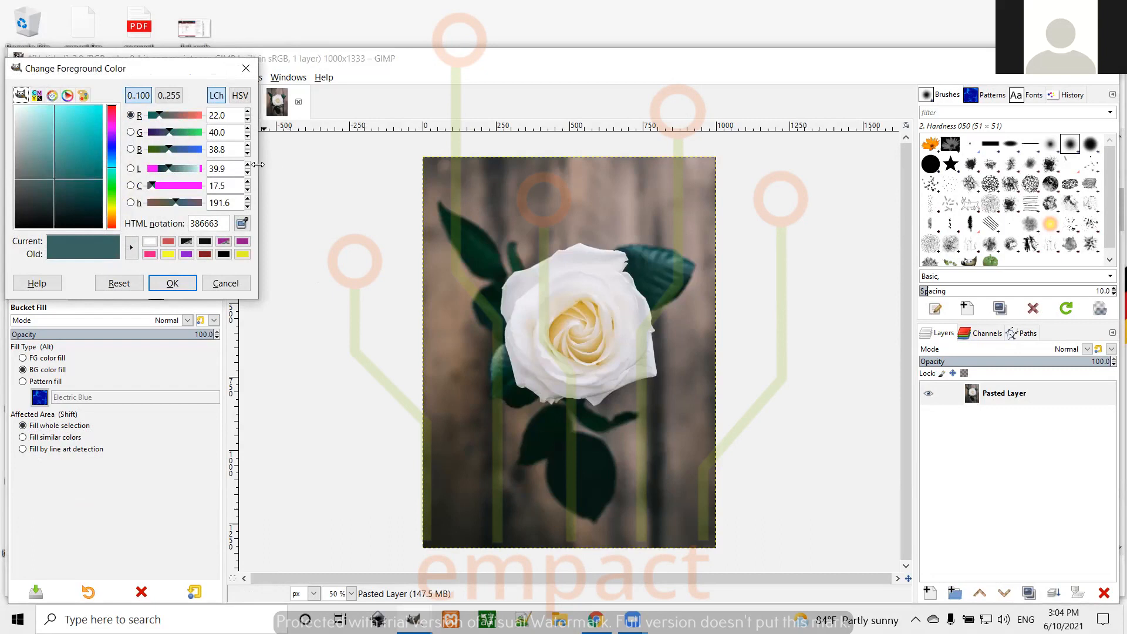
left_click(225, 283)
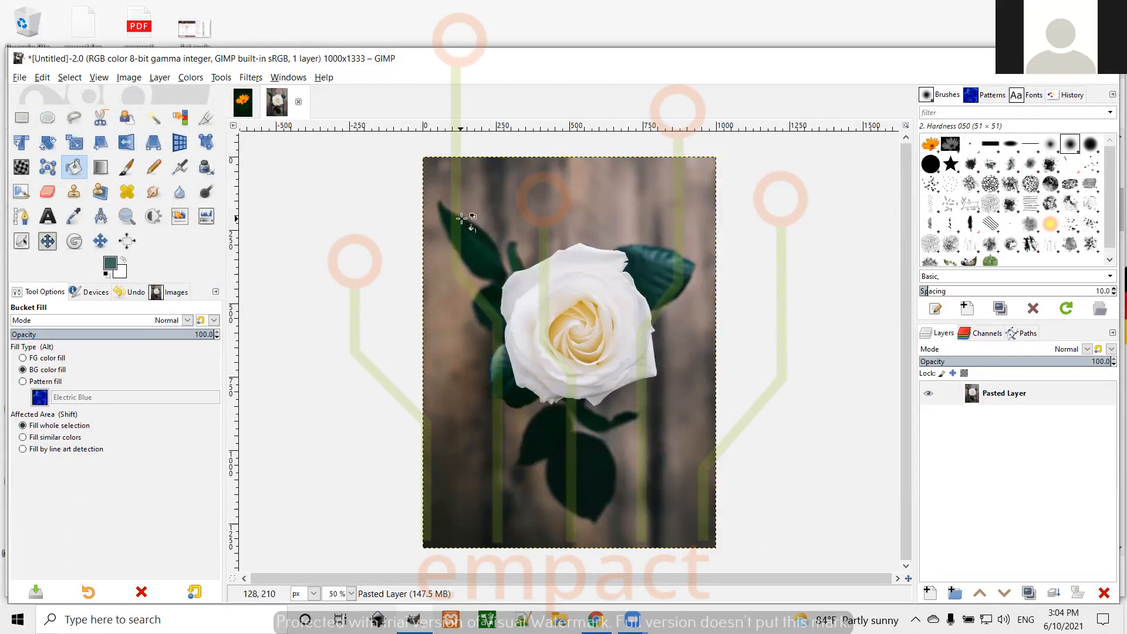
left_click(70, 221)
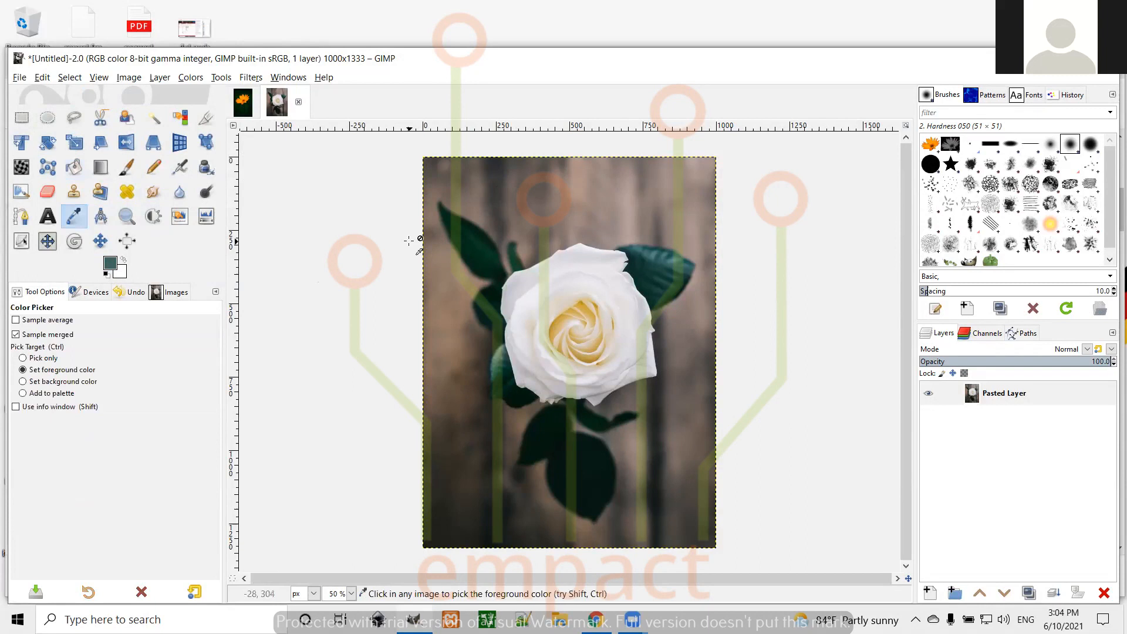
left_click(523, 279)
left_click(590, 291)
left_click(578, 311)
left_click(564, 322)
left_click(580, 383)
left_click(443, 338)
Step: Set Bucket Fill to FG color fill and fill the whole rose layer with the sampled brown
left_click(74, 167)
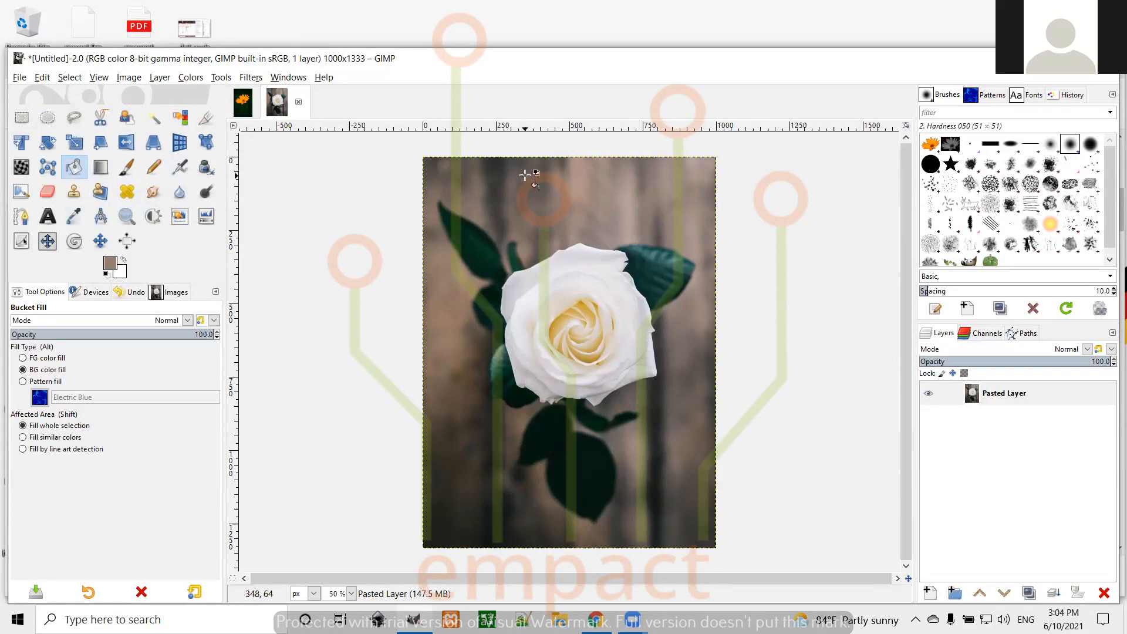
left_click(53, 358)
left_click(599, 199)
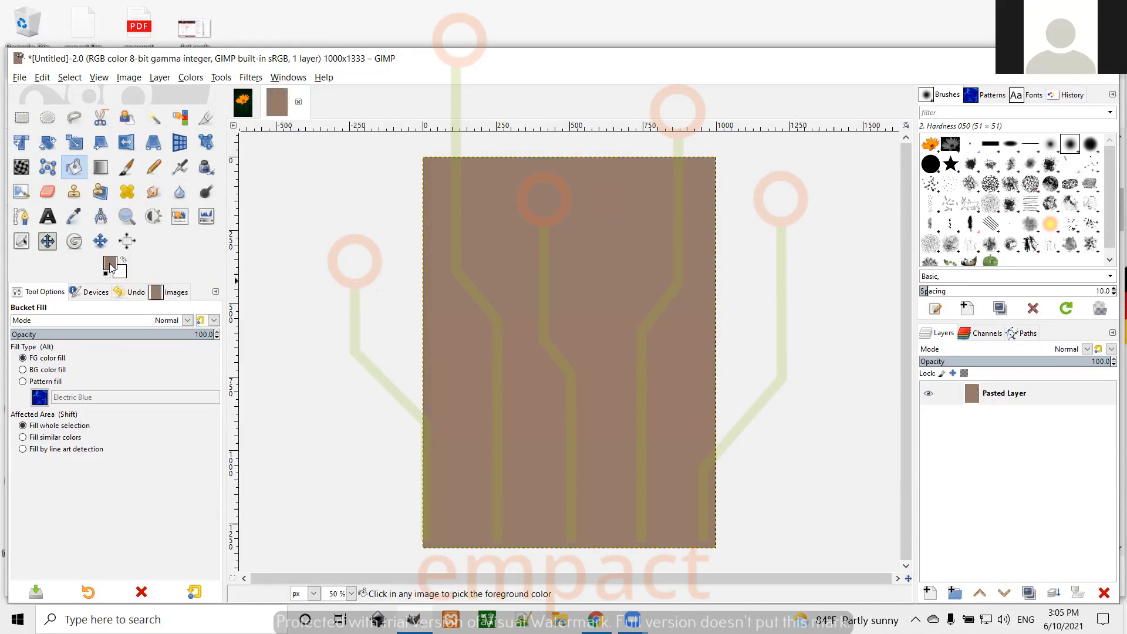
Step: Undo the brown fill on the rose layer, fill the layer once more with the same foreground colour, and undo that fill too
key("ctrl+z")
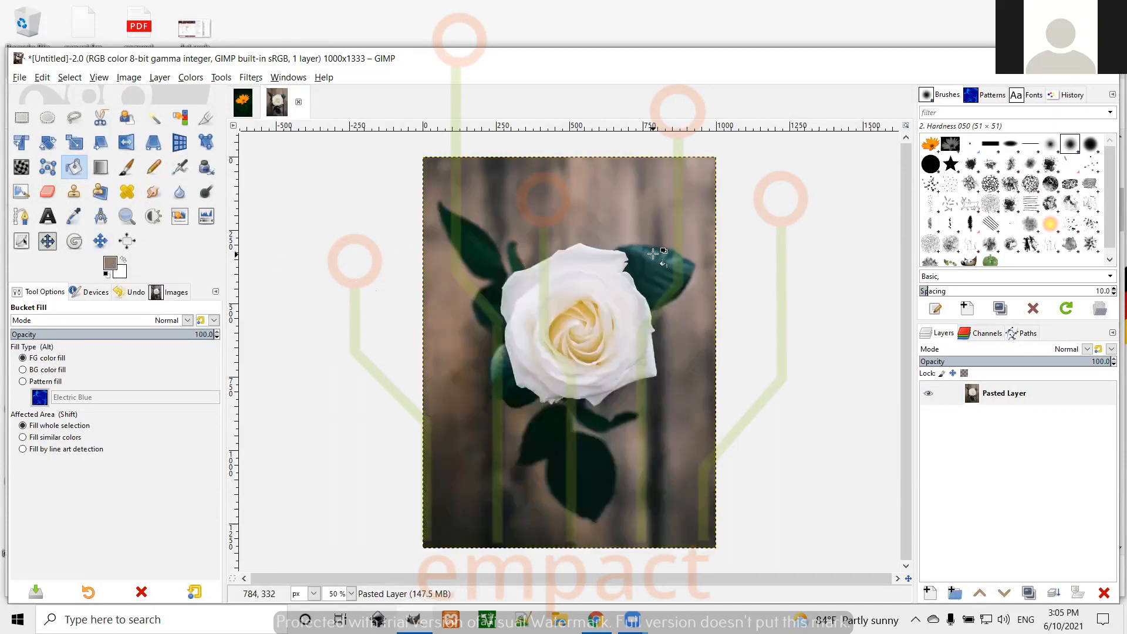
left_click(663, 262)
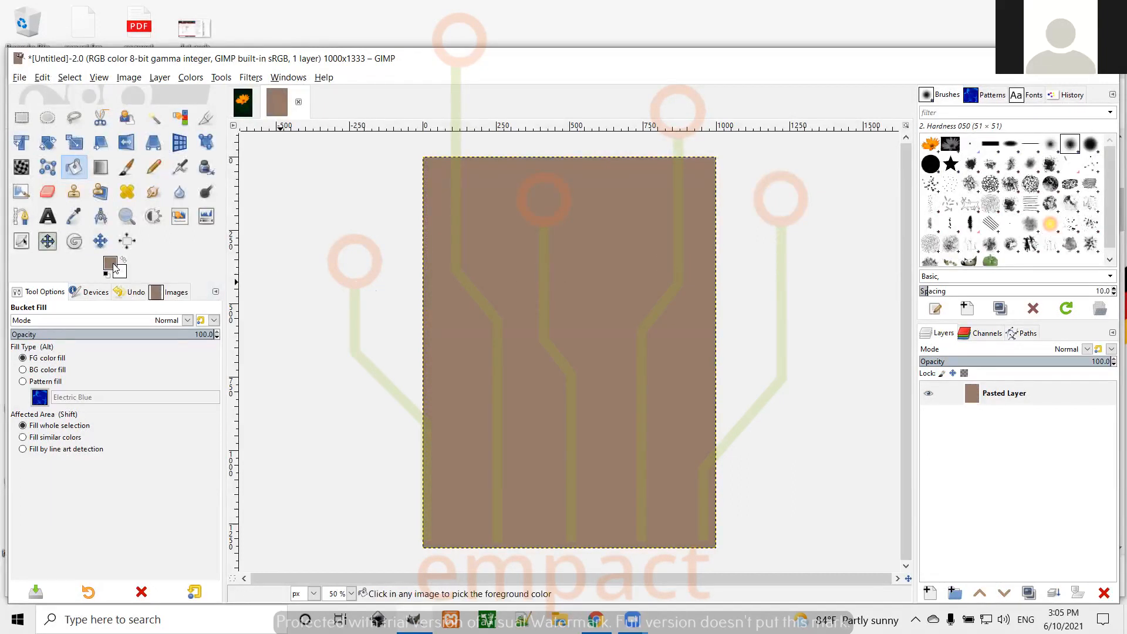
key("ctrl+z")
Step: Sample the light grey of an upper rose petal as foreground colour, fill the whole layer with it, and undo the fill
left_click(74, 216)
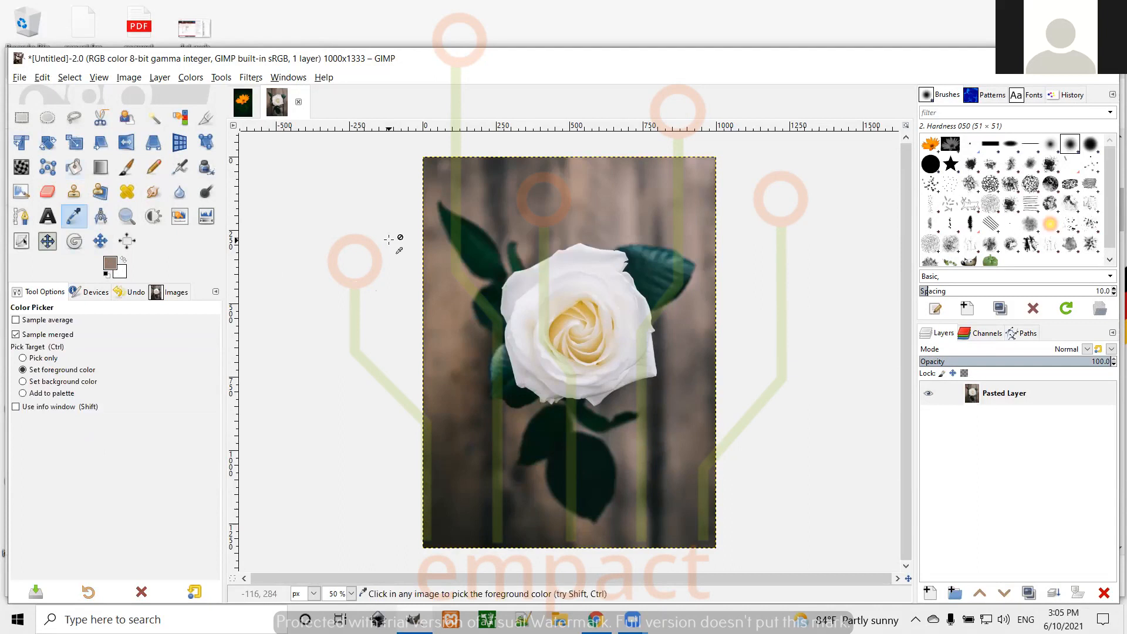
left_click(610, 259)
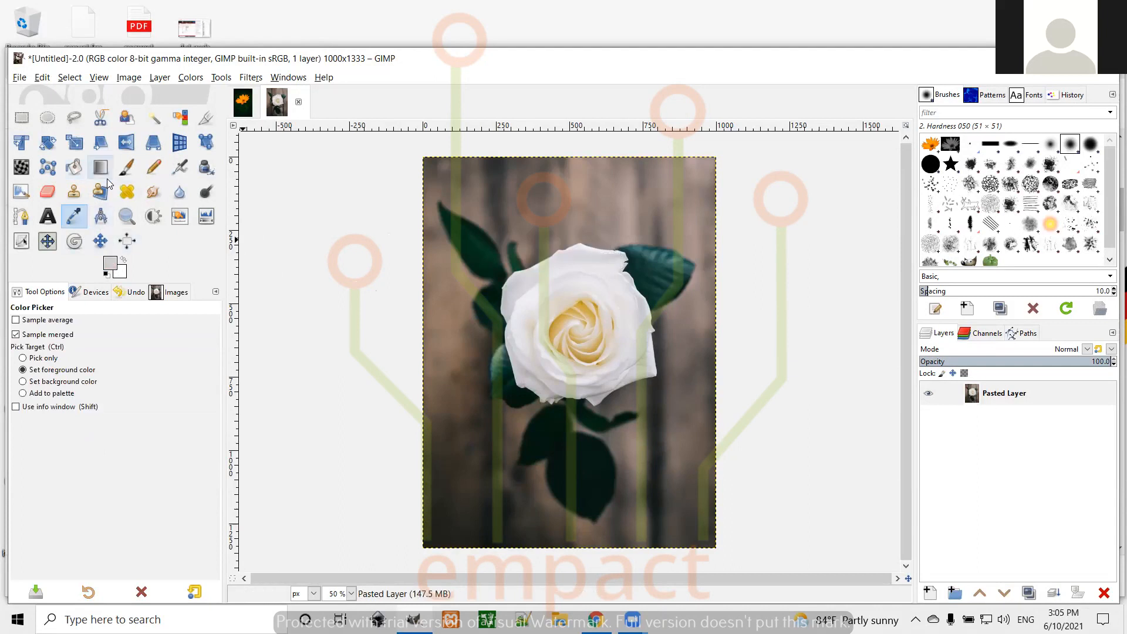
left_click(74, 168)
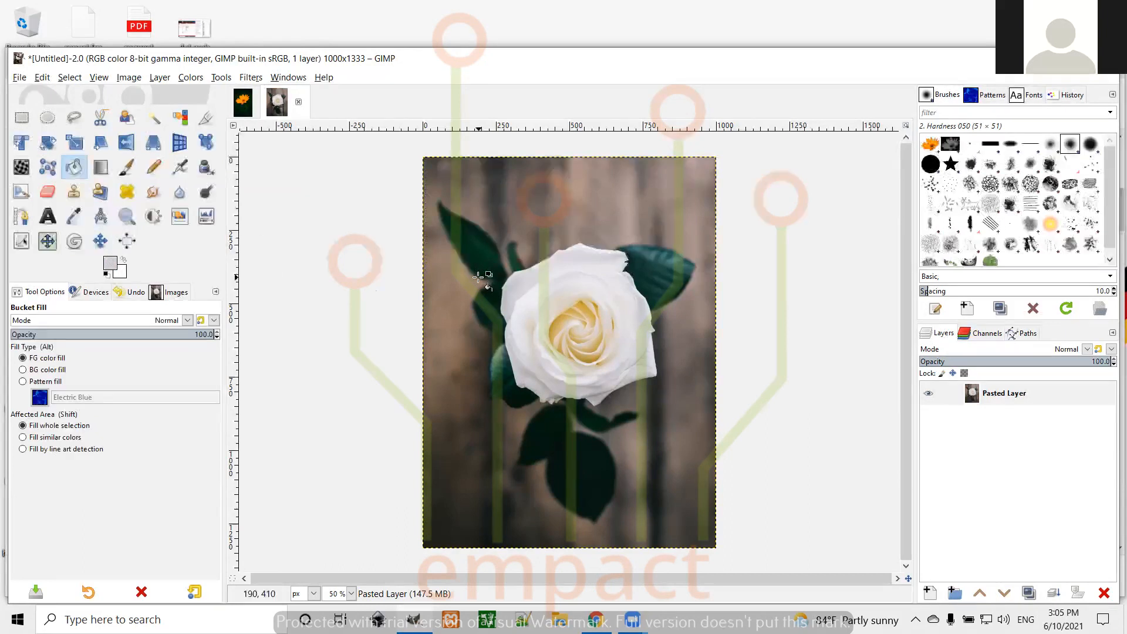
left_click(574, 217)
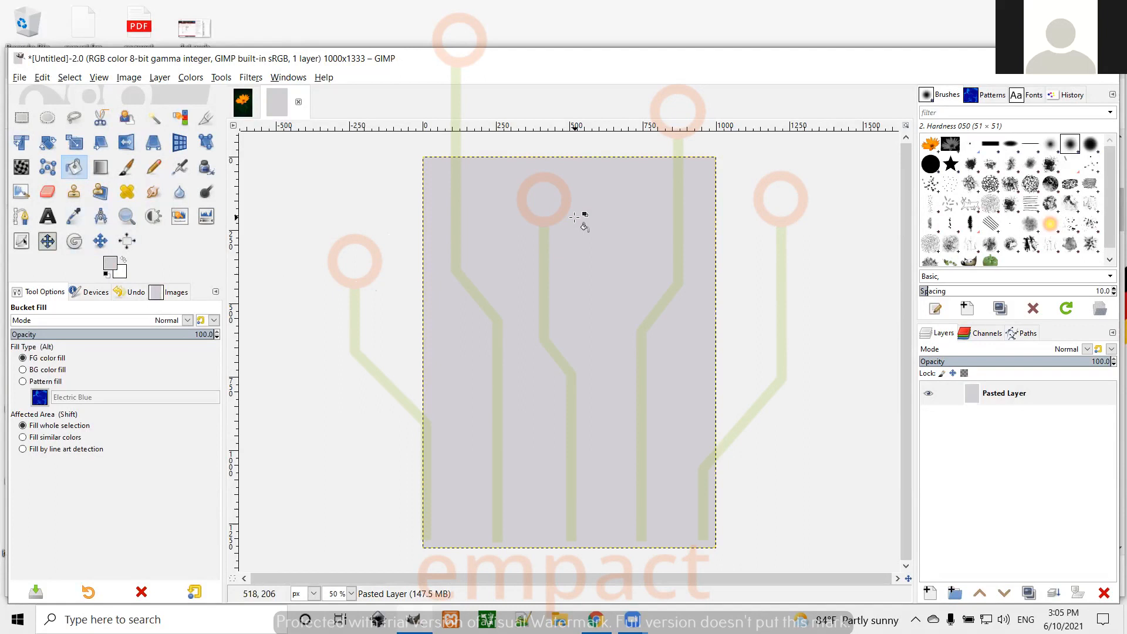
key("ctrl+z")
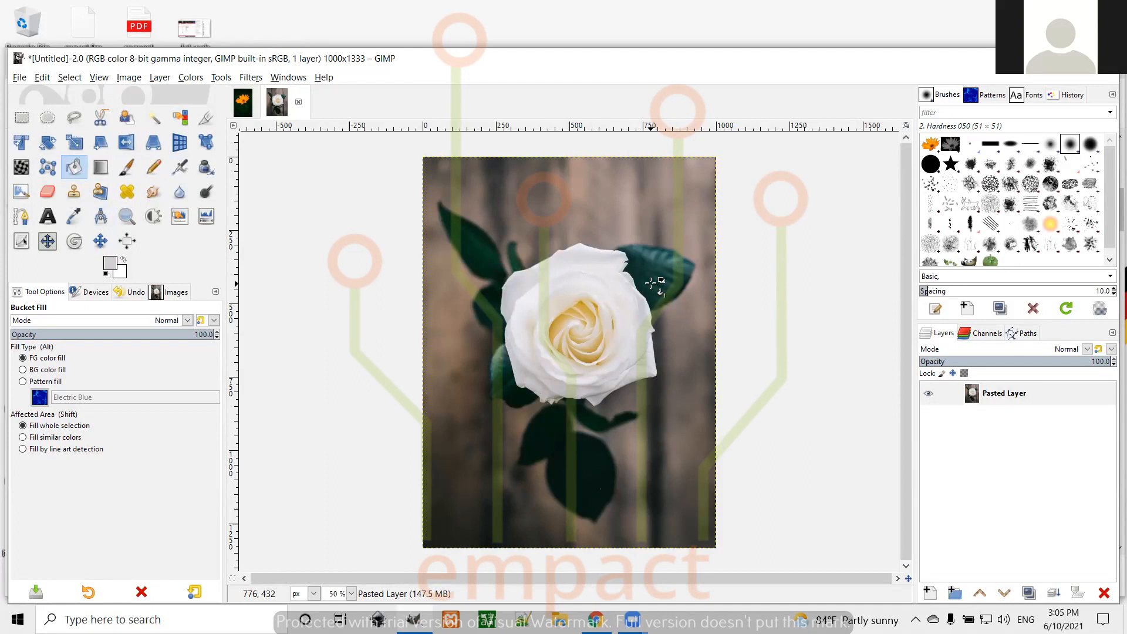
Step: Activate the Move tool and open the recent document Untitled.xcf (1080 × 720) from the document history
left_click(99, 242)
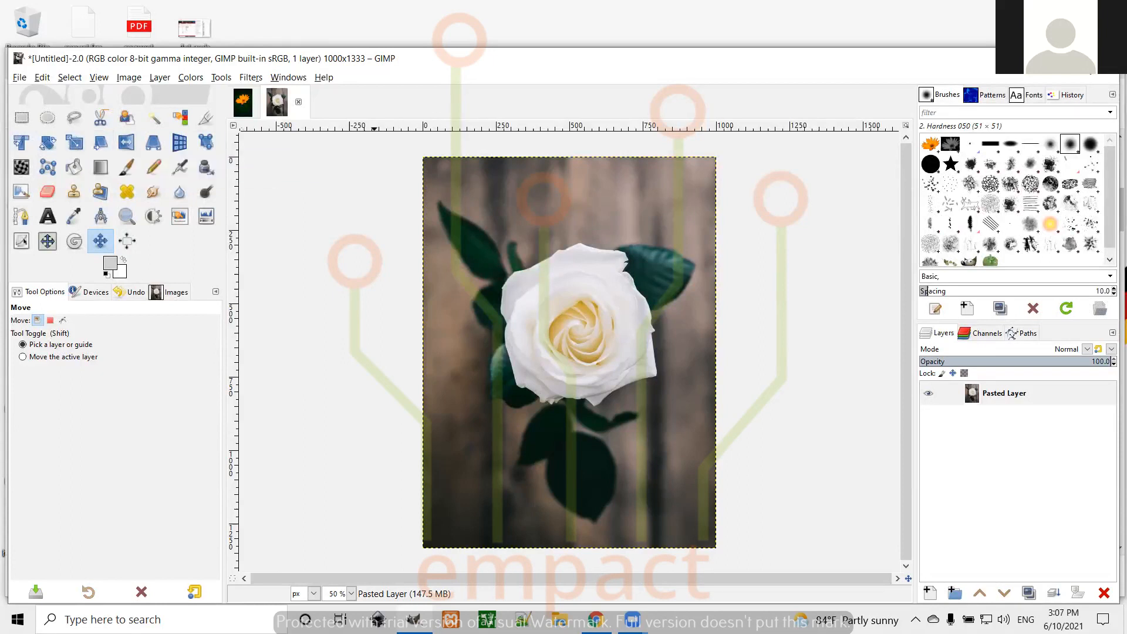
left_click(1065, 95)
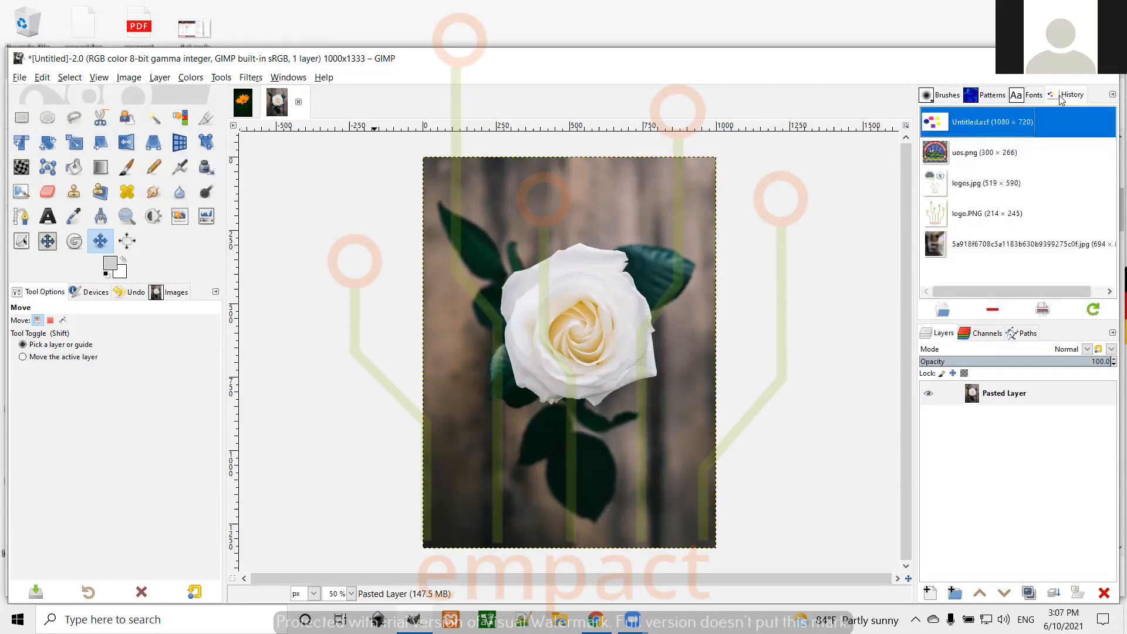
double_click(987, 123)
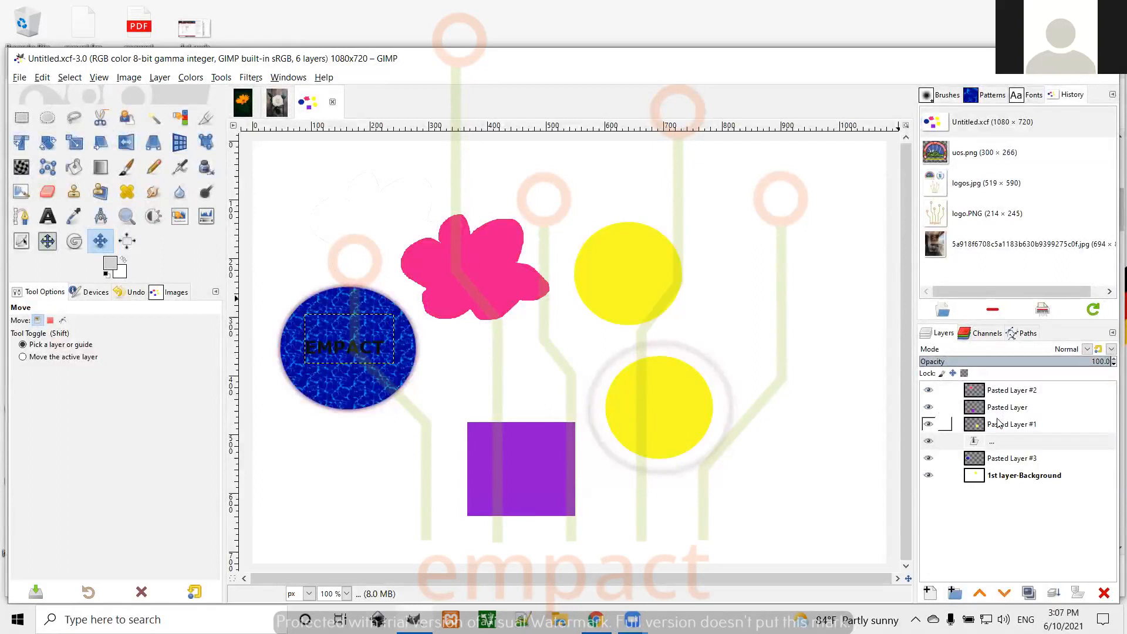
Step: Scale the pink flower on Pasted Layer #2 up to about 624 × 444 px from its lower-right corner
left_click(1000, 397)
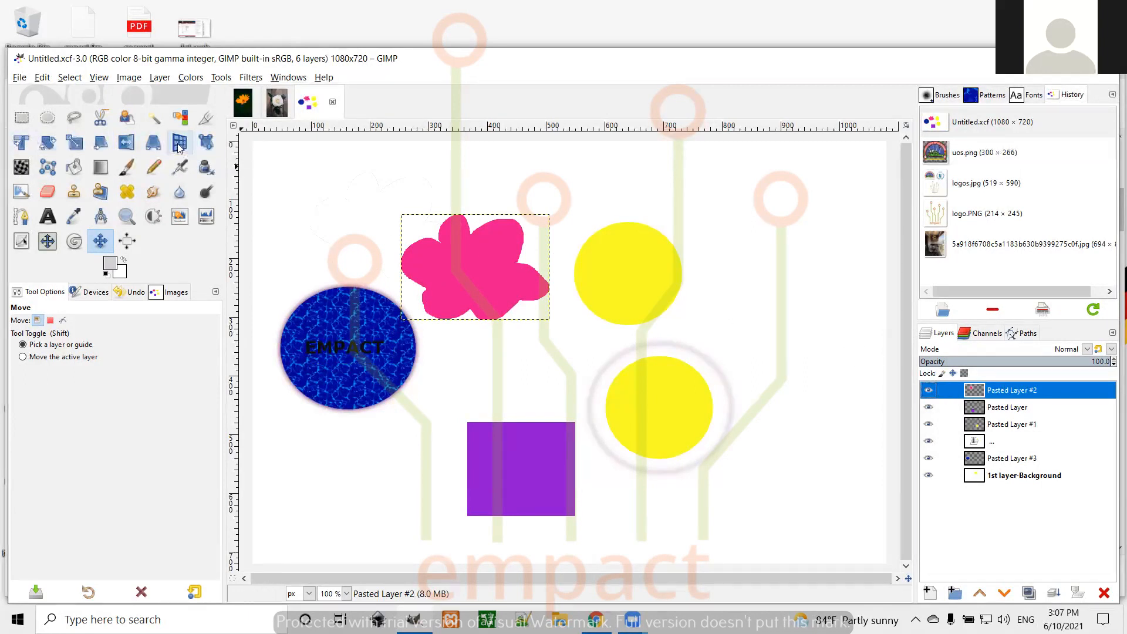
left_click(76, 147)
left_click(476, 249)
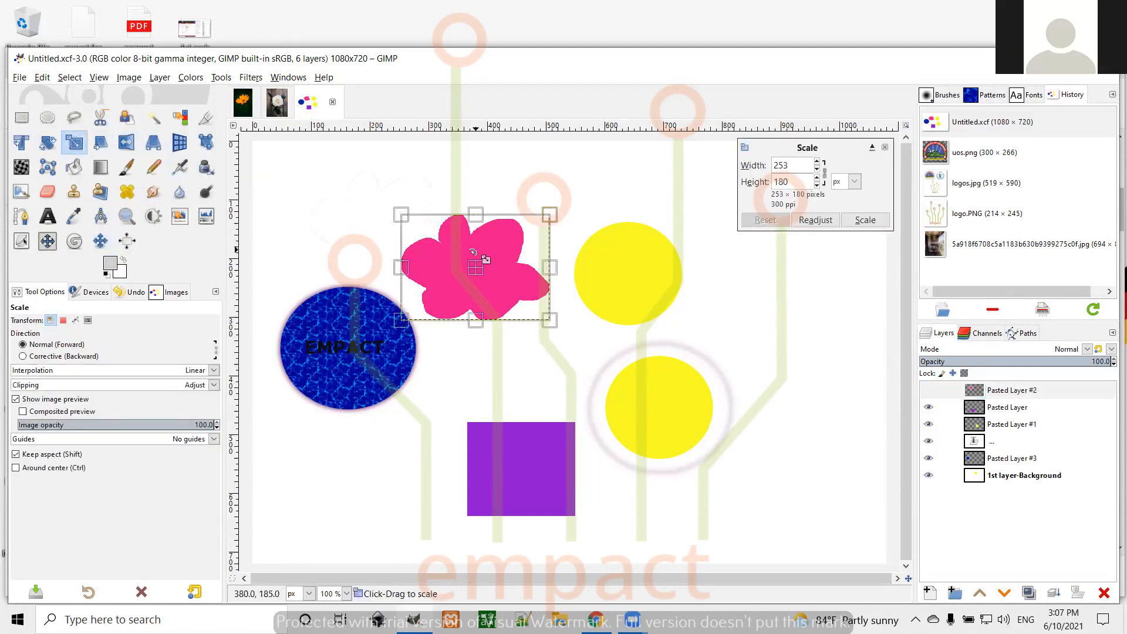
left_click_drag(547, 316, 760, 479)
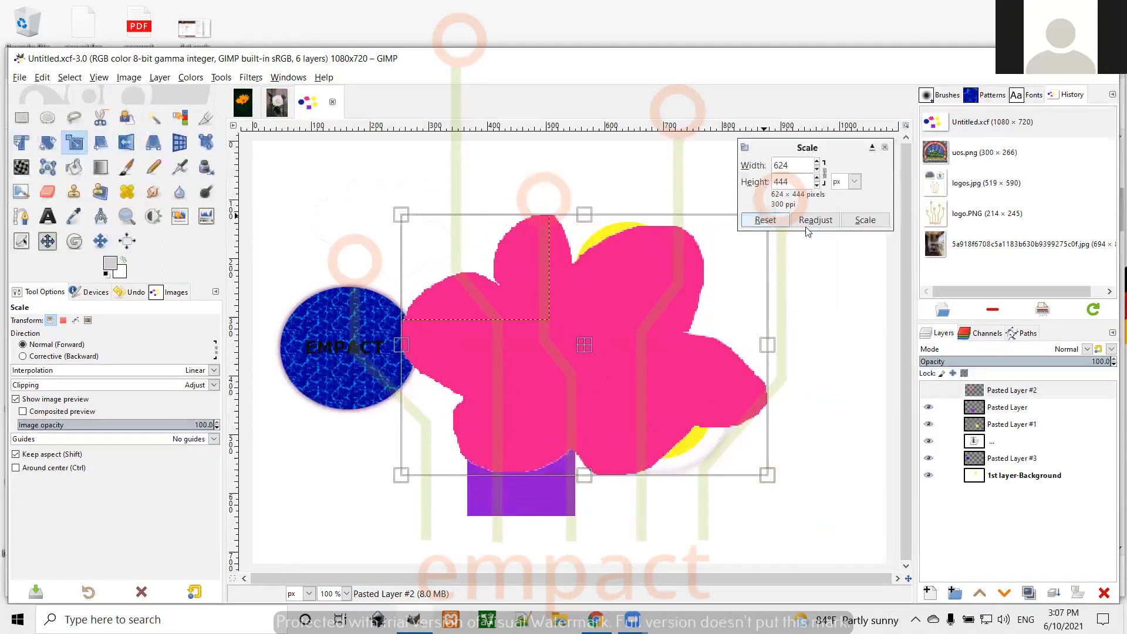
left_click(862, 220)
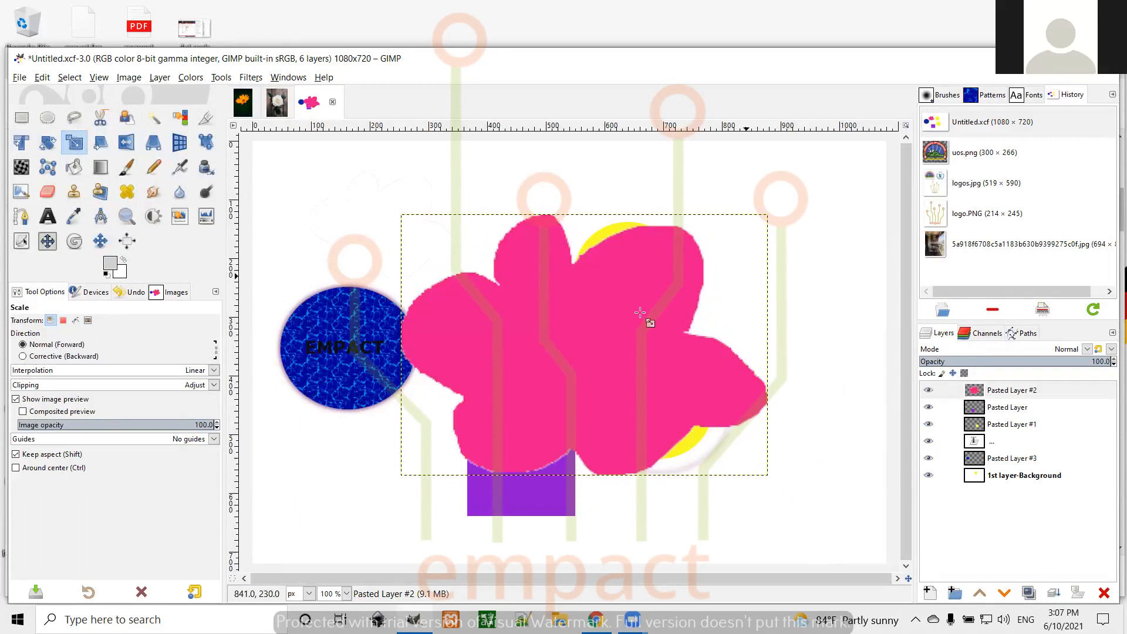
Step: Restack Pasted Layer #2 below Pasted Layer #1 with Pasted Layer #3 directly above it, and move the blue circle onto the pink flower's centre
left_click(100, 241)
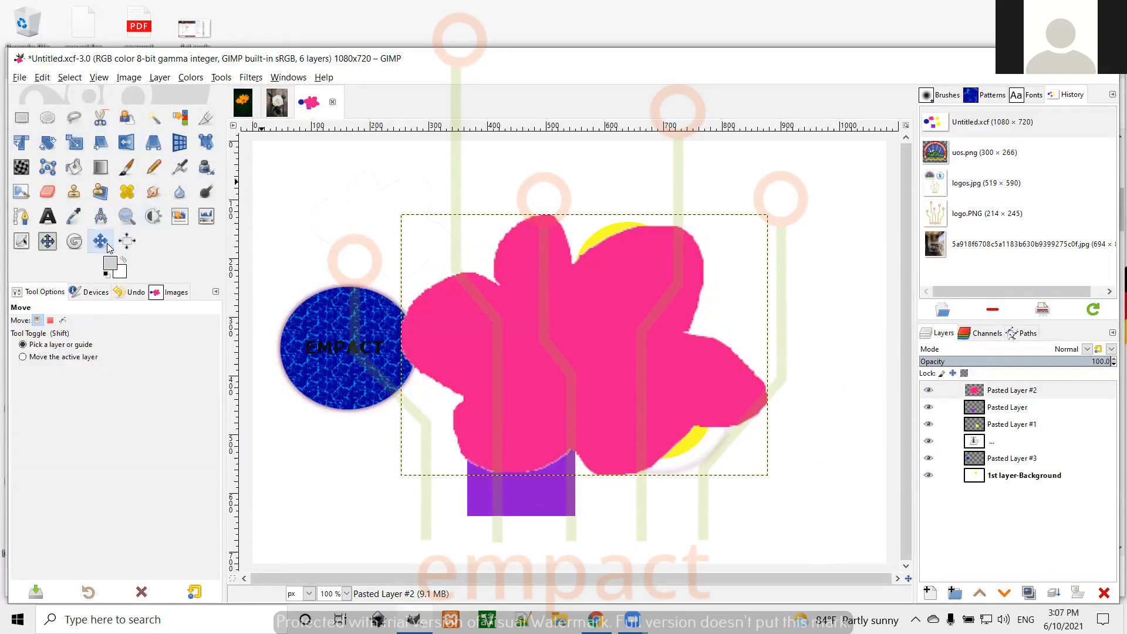
left_click_drag(984, 398, 991, 436)
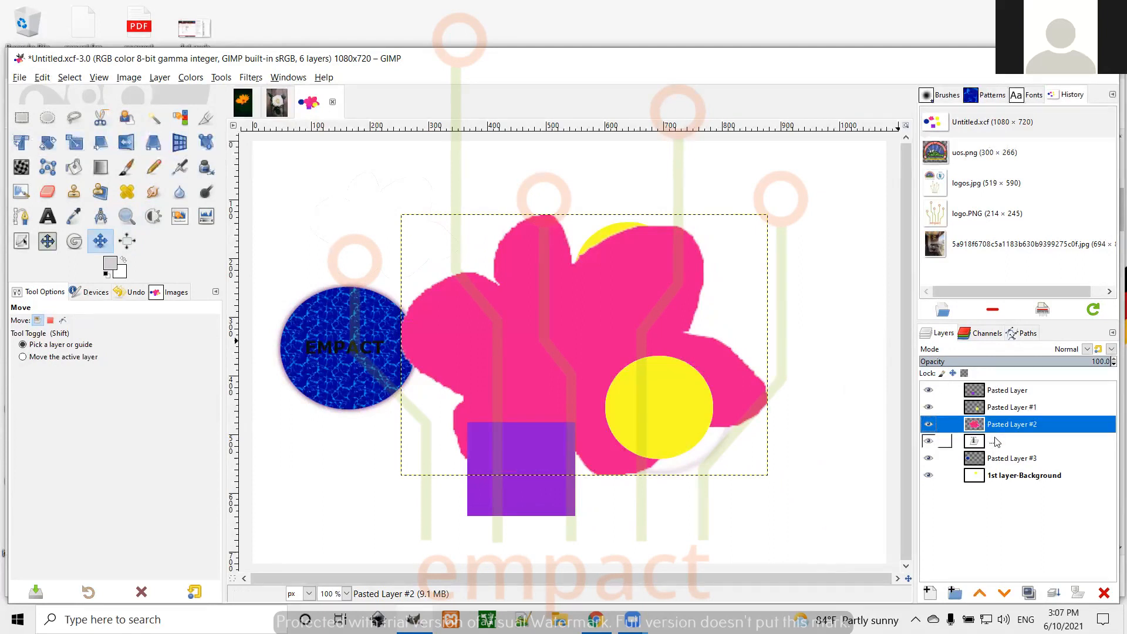
left_click_drag(996, 464, 990, 417)
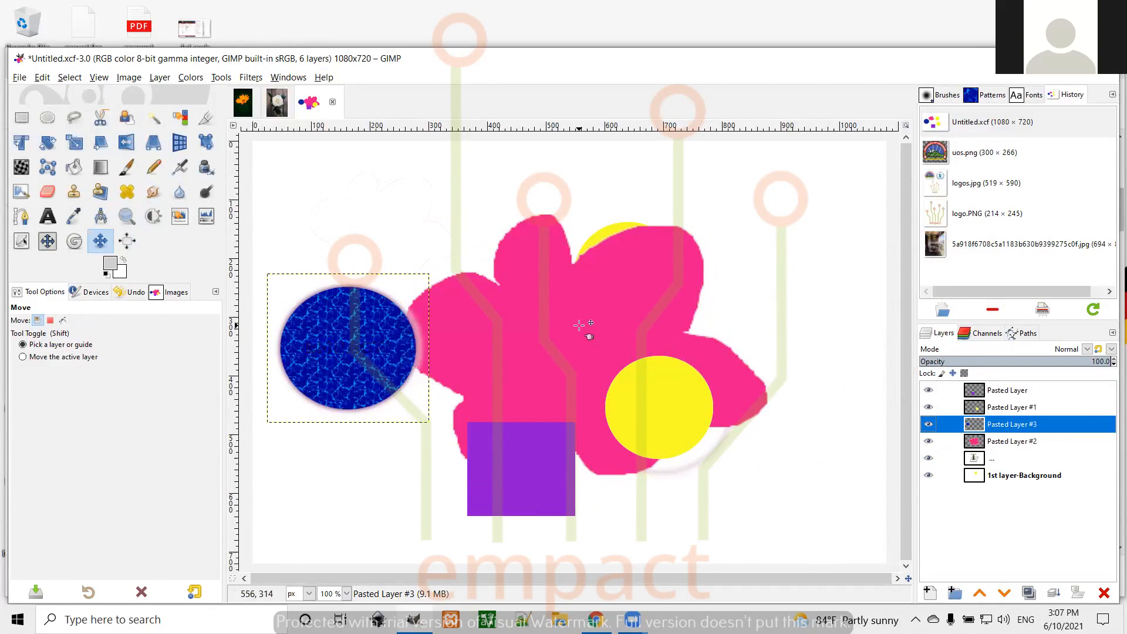
left_click_drag(400, 322, 533, 306)
left_click_drag(610, 295, 531, 269)
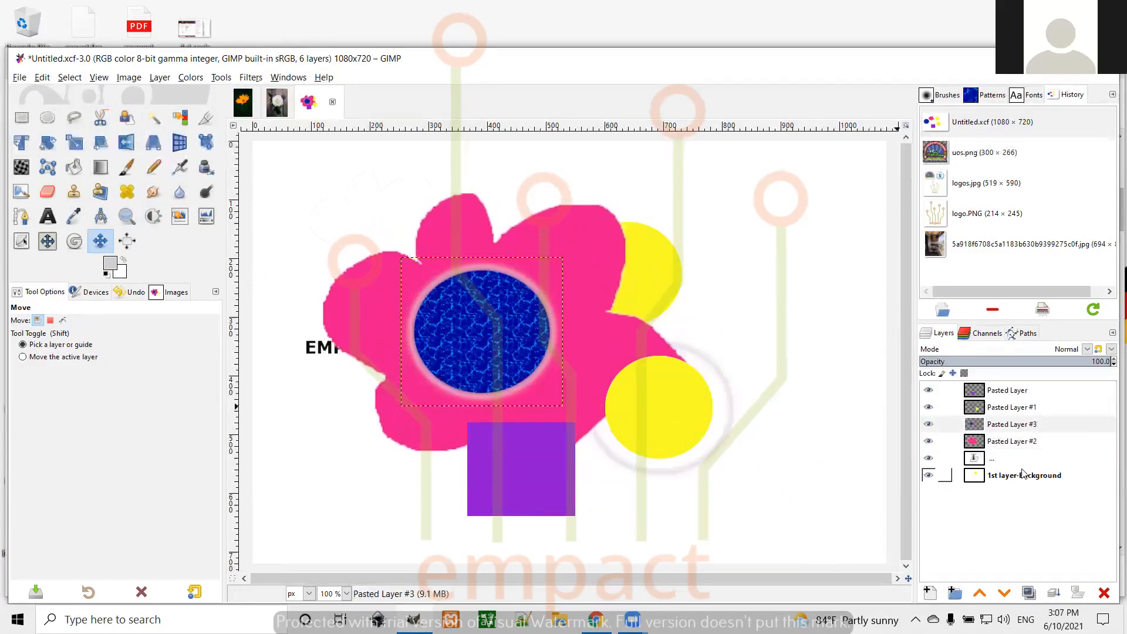
Step: Raise the EMPACT text layer above the pink flower, shift the flower beneath the text, and reposition the blue circle and purple square on it
left_click_drag(992, 460, 991, 441)
left_click_drag(337, 331, 313, 352)
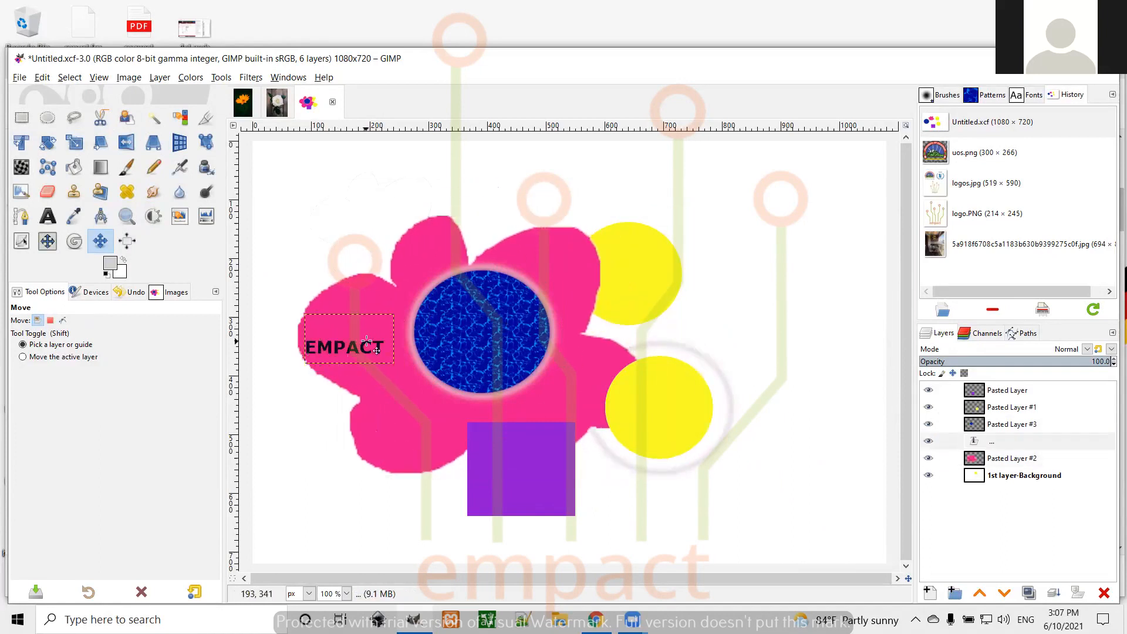
left_click(393, 360)
mouse_move(510, 343)
left_mouse_down()
mouse_move(493, 345)
mouse_move(505, 354)
left_mouse_up()
left_click_drag(531, 465, 445, 454)
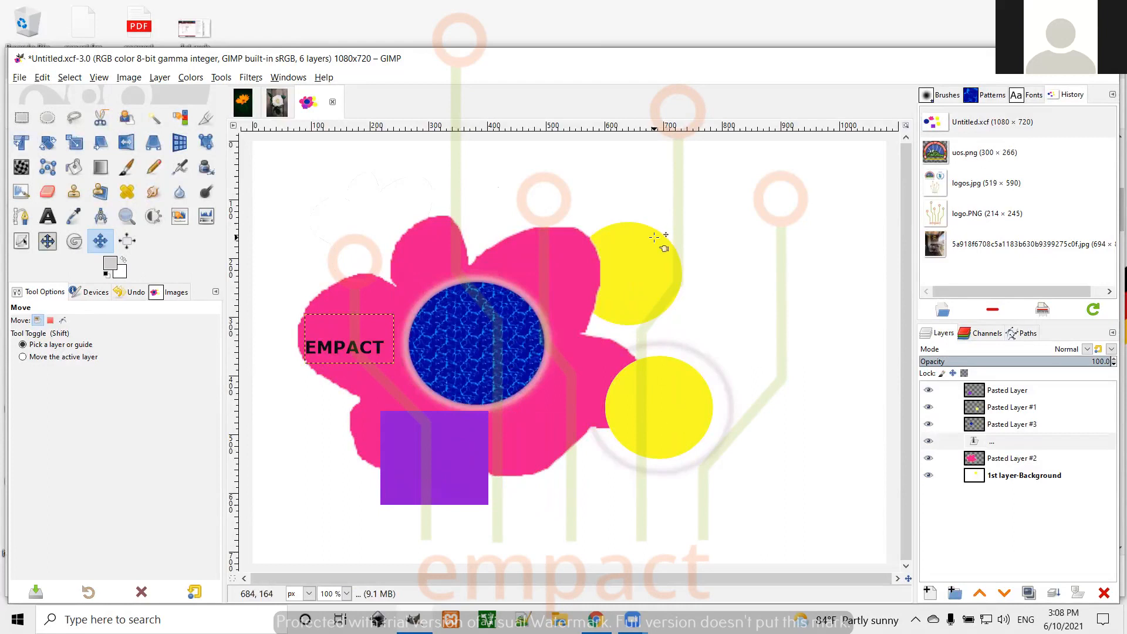
Step: Hide the 1st layer-Background, and rearrange the pink flower, purple square, blue circle and yellow circle so the shapes sit on the flower
left_click(1026, 478)
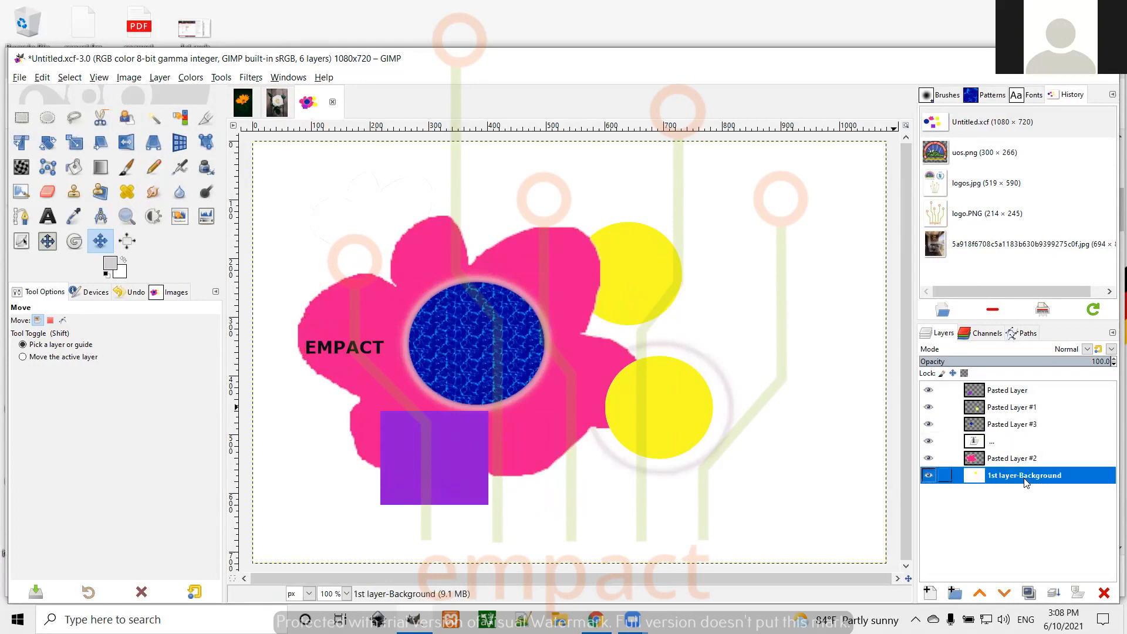
left_click(928, 475)
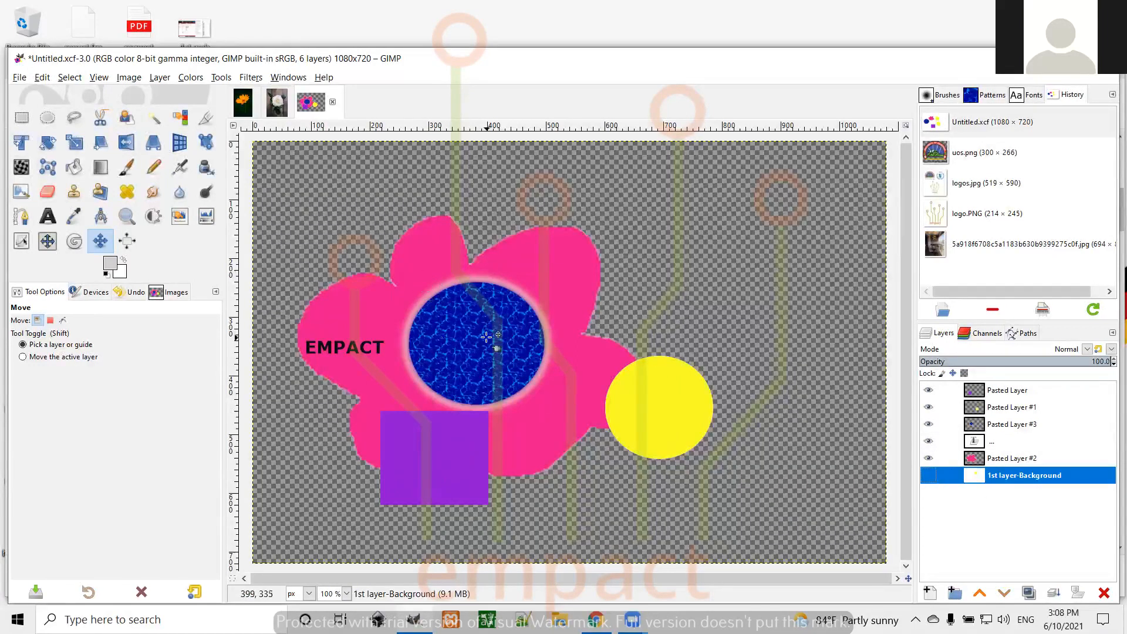
mouse_move(588, 263)
left_mouse_down()
mouse_move(586, 282)
mouse_move(574, 279)
left_mouse_up()
left_click_drag(456, 453, 423, 445)
left_click_drag(484, 369, 503, 321)
left_click_drag(673, 401, 555, 415)
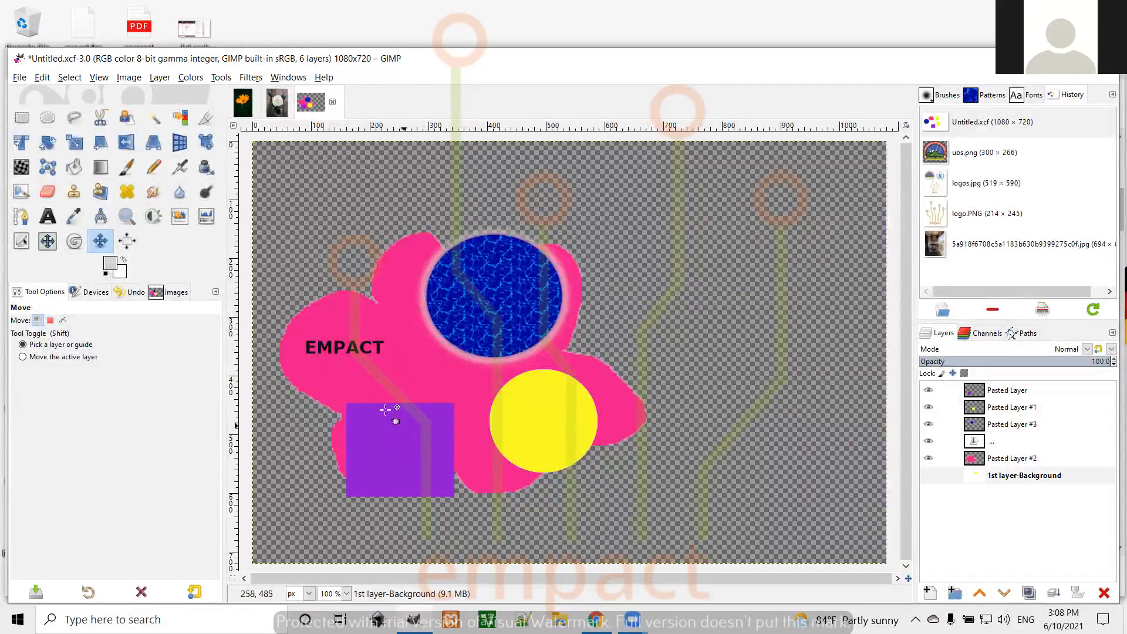
Step: Scale the blue circle on Pasted Layer #3 down to about 185 × 170 px and close the scaling dialog
left_click(74, 142)
left_click(405, 429)
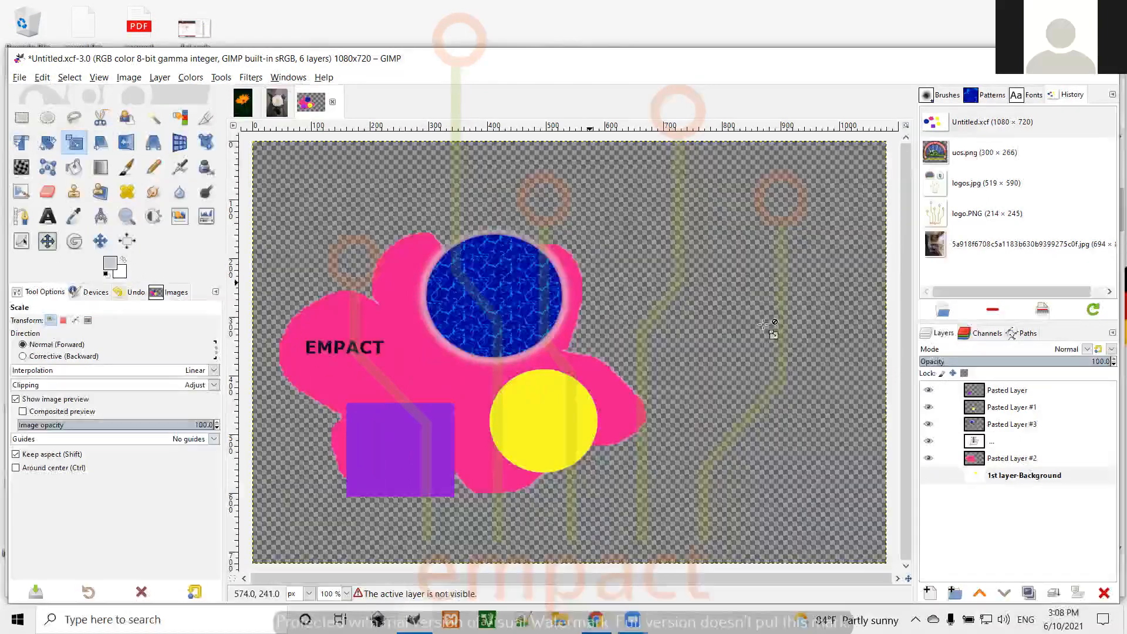
left_click(981, 430)
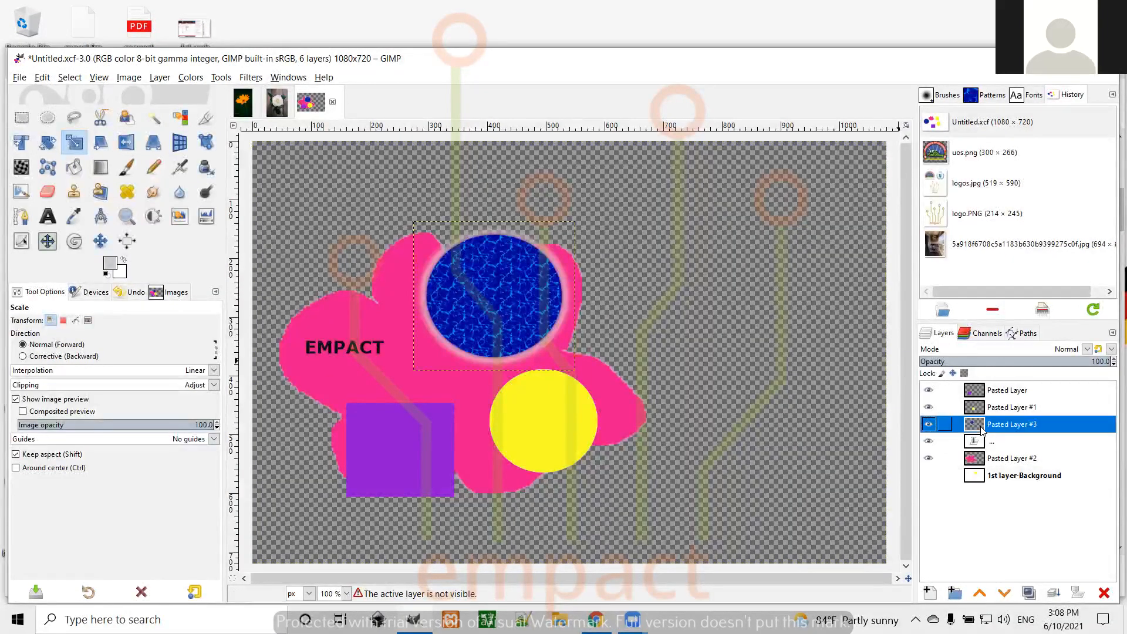
left_click(487, 308)
left_click_drag(574, 230, 537, 287)
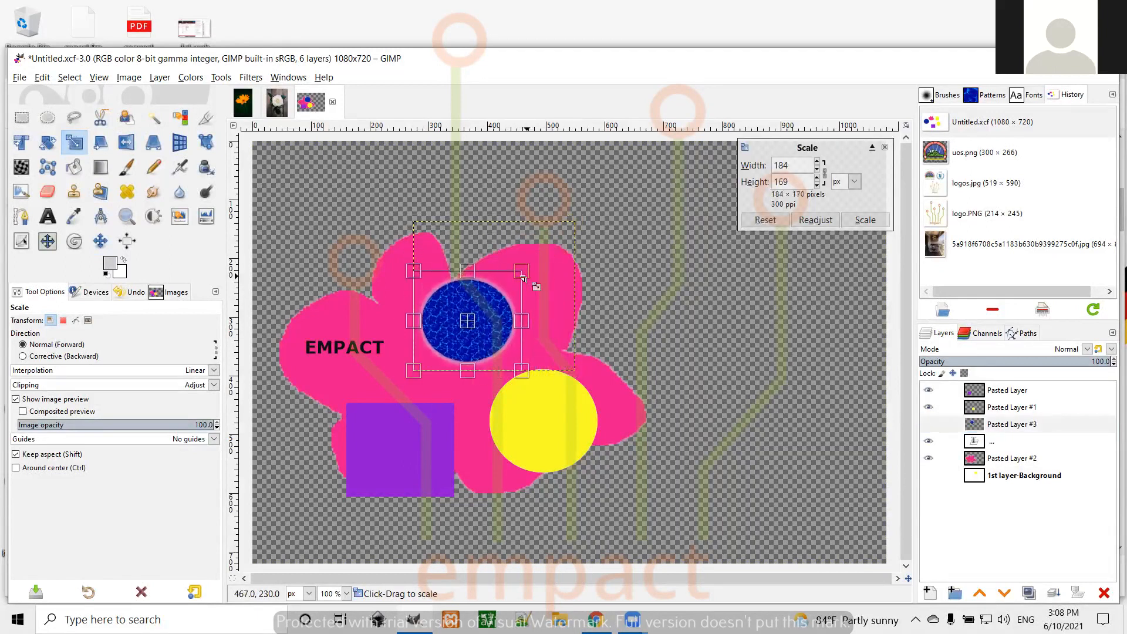
left_click(865, 220)
left_click(530, 413)
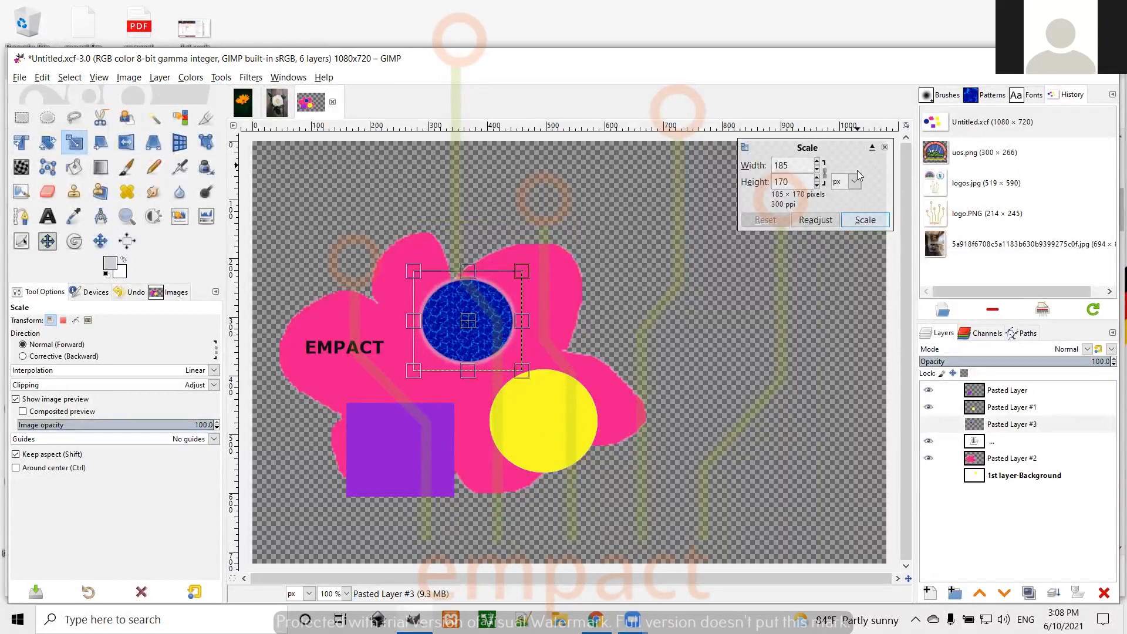
left_click(885, 148)
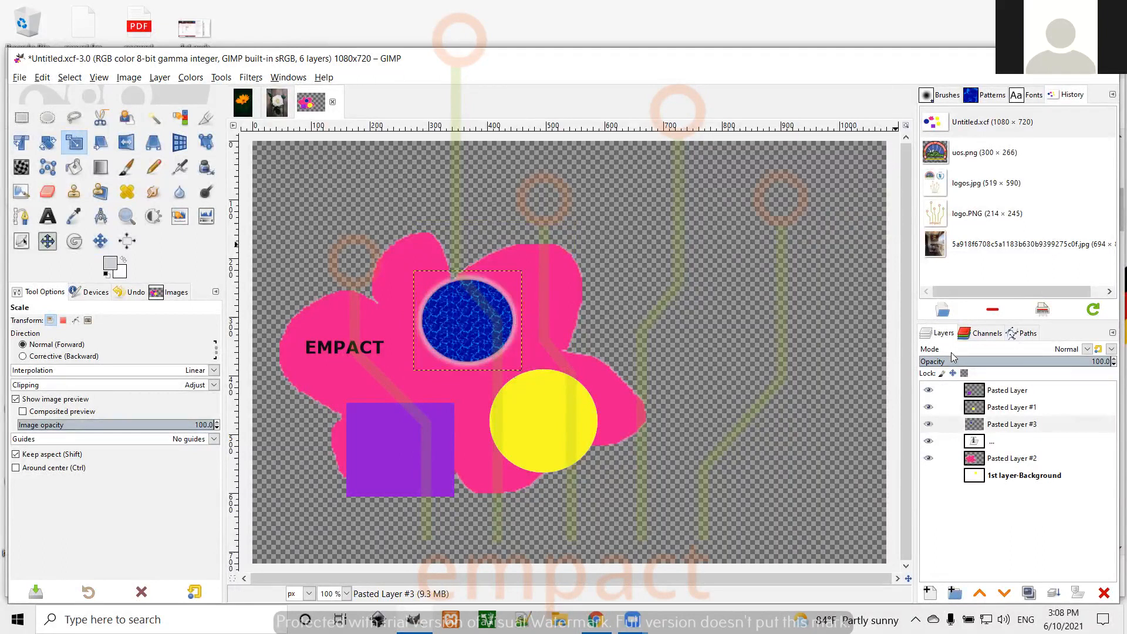
Step: Scale the yellow circle on Pasted Layer #1 down to about 138 × 132 px
left_click(978, 411)
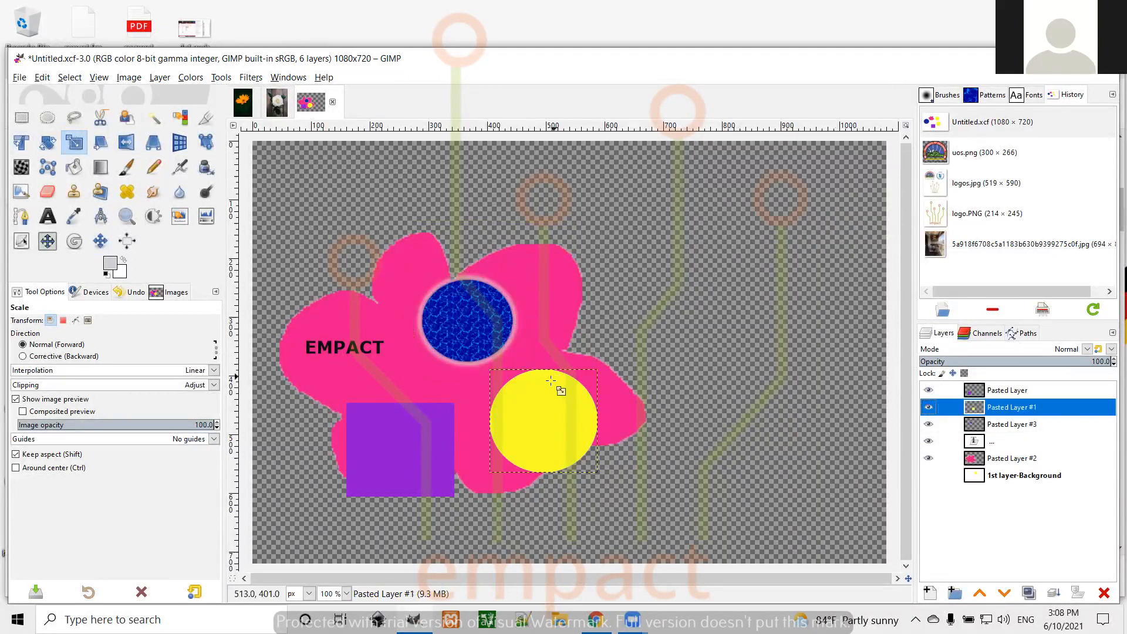
left_click(561, 405)
left_click_drag(603, 377, 539, 415)
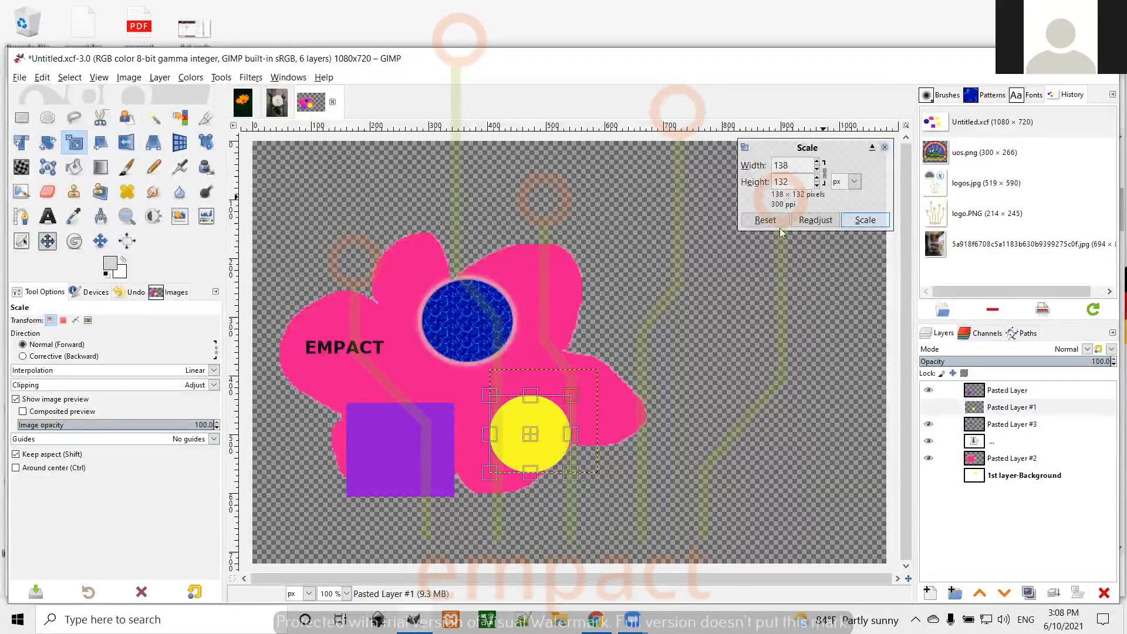
left_click(874, 221)
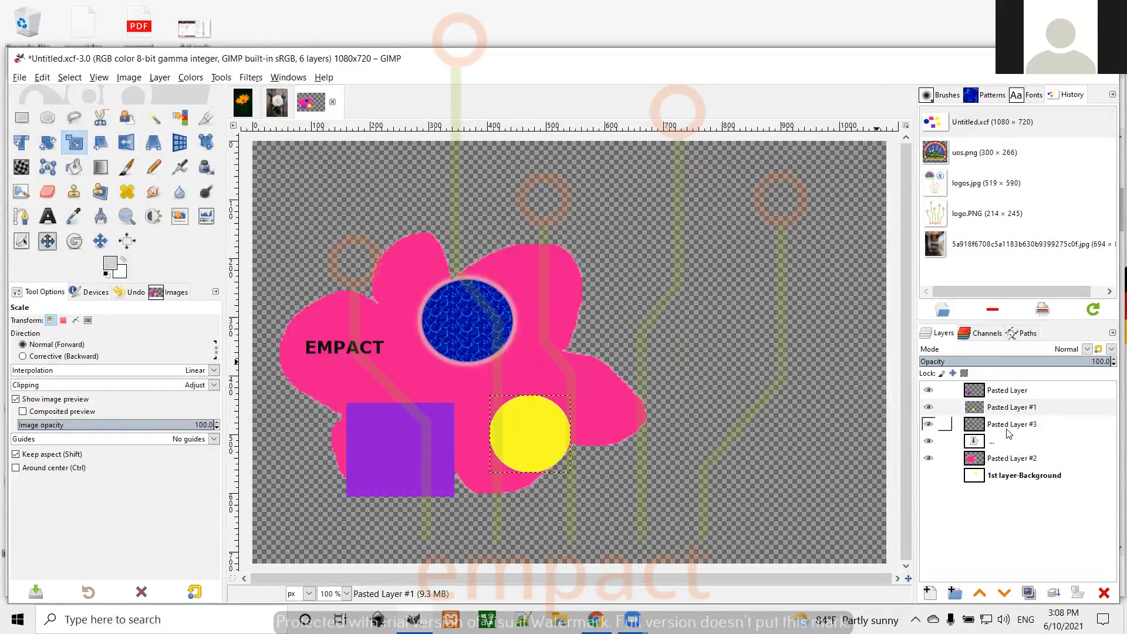
Step: Scale the purple square on Pasted Layer down to about 134 × 117 px and activate the Move tool
left_click(1006, 390)
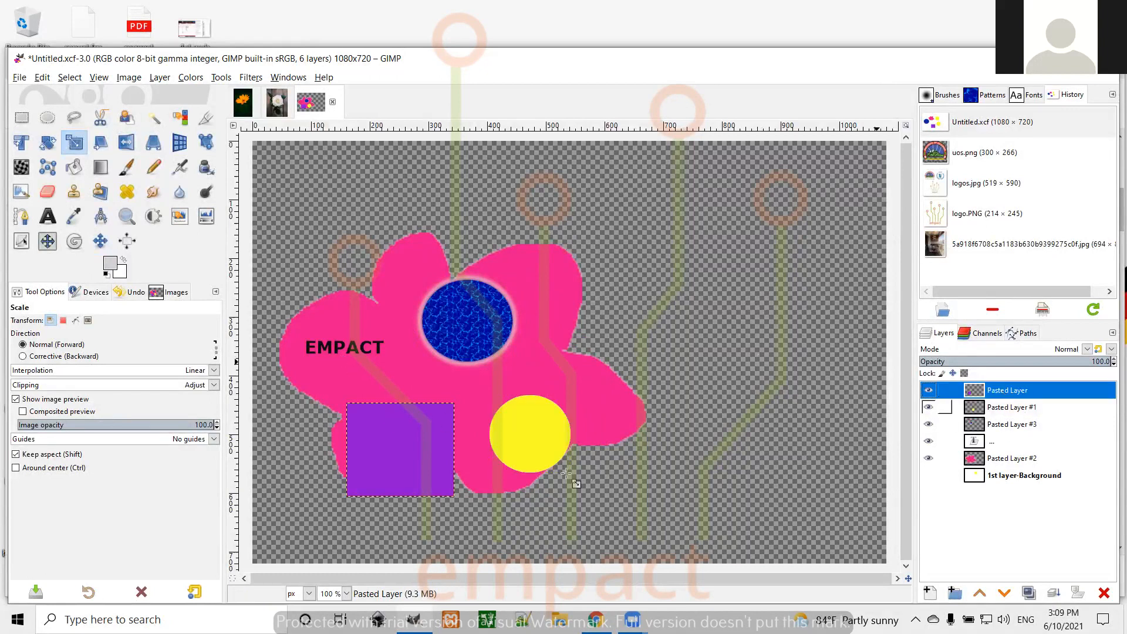
left_click(409, 492)
left_click_drag(460, 509, 429, 461)
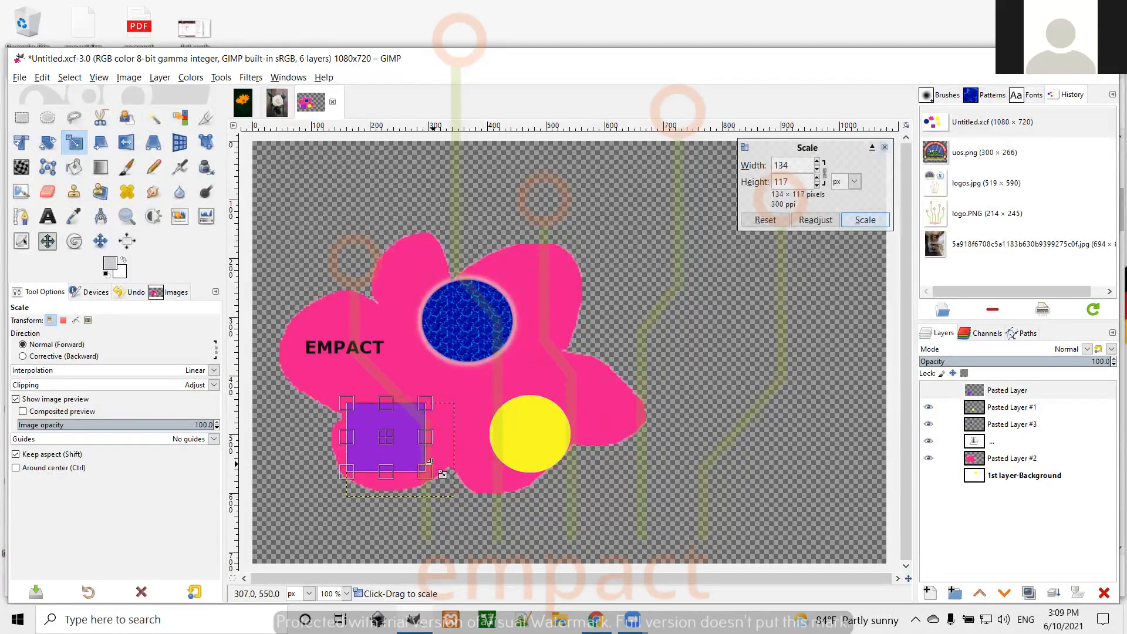
left_click(864, 220)
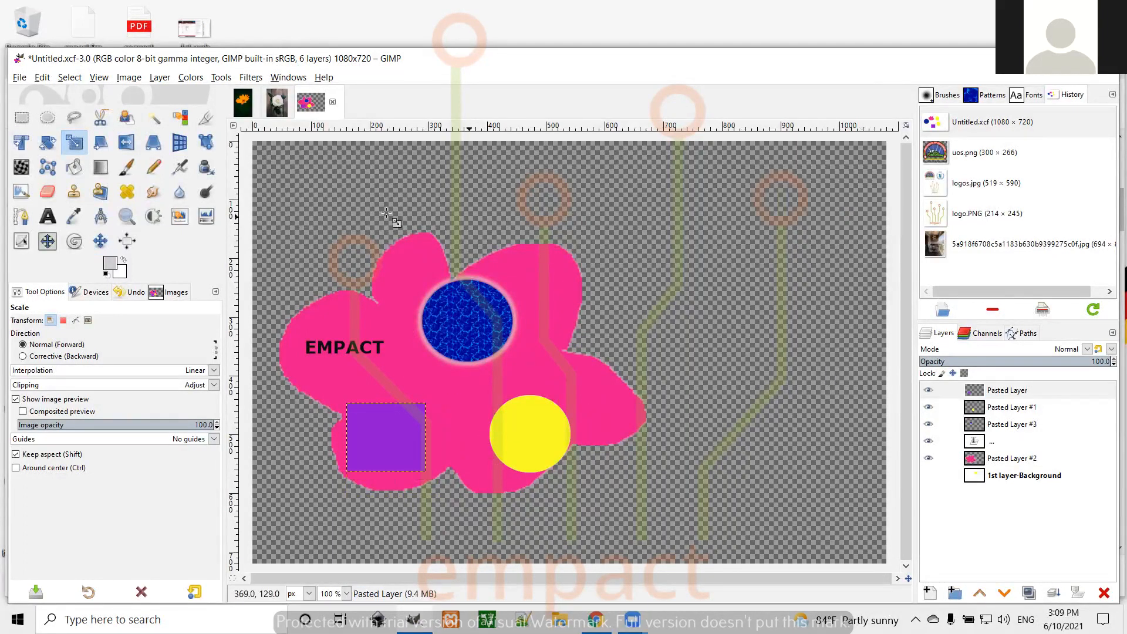
left_click(101, 241)
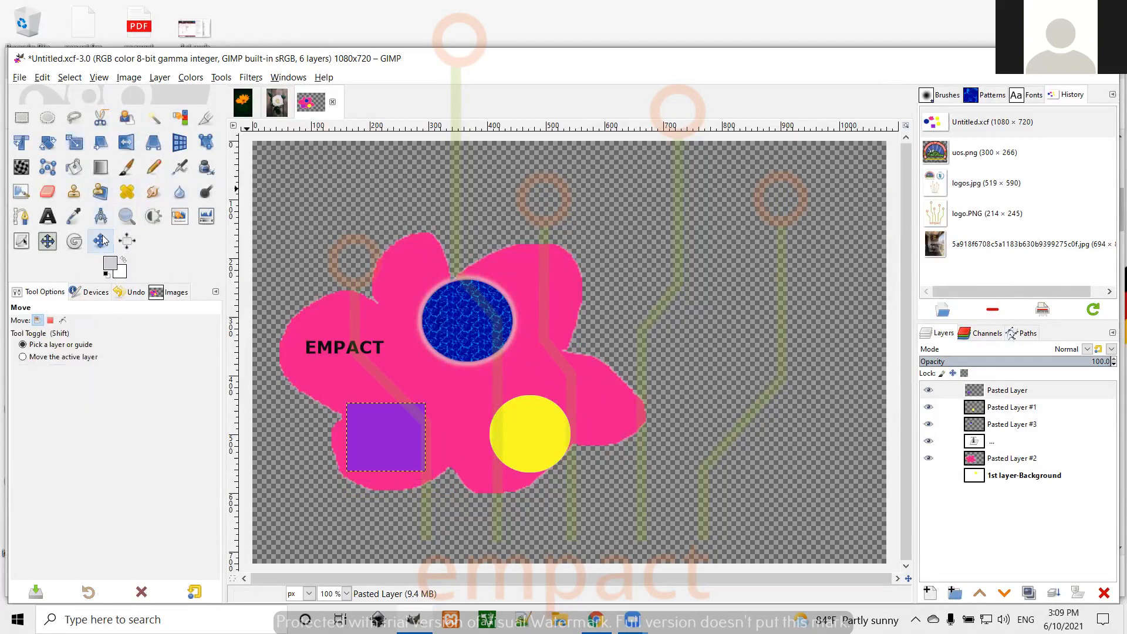
Step: Reposition the purple square, blue circle and yellow circle around the middle of the pink flower, with the blue circle in the upper petal
left_click_drag(401, 420, 414, 403)
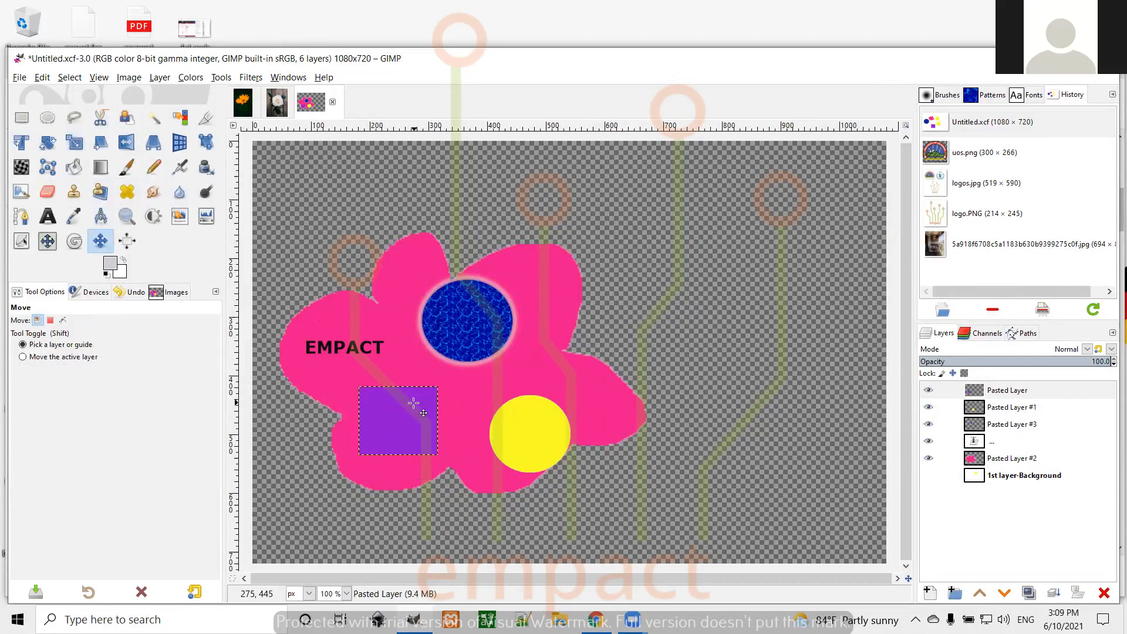
left_click_drag(473, 329, 475, 345)
left_click_drag(530, 409, 507, 410)
left_click_drag(442, 333, 488, 302)
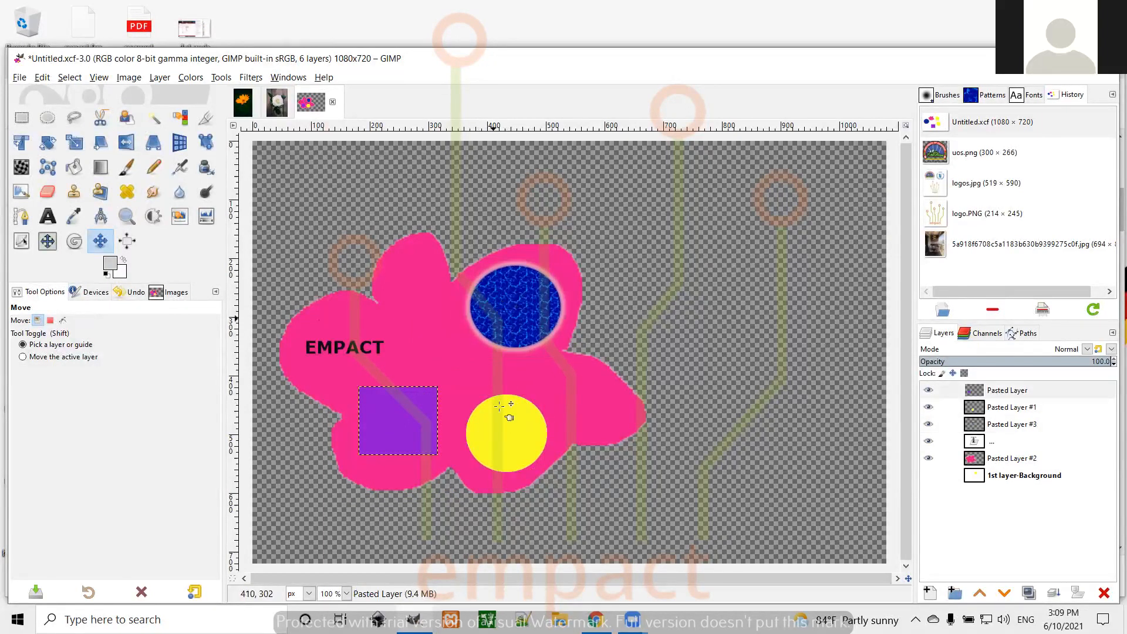
left_click_drag(501, 434, 508, 416)
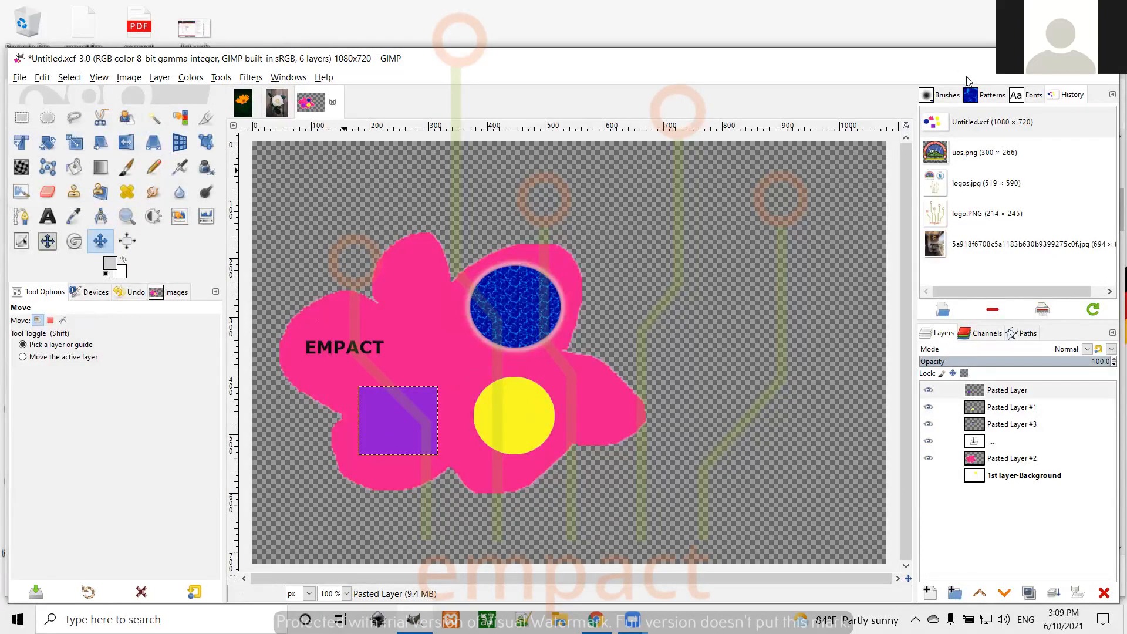
Step: Switch to the orange flower image and paint a short light grey stroke above the flower with the Paintbrush and the 2. Star brush
left_click(946, 96)
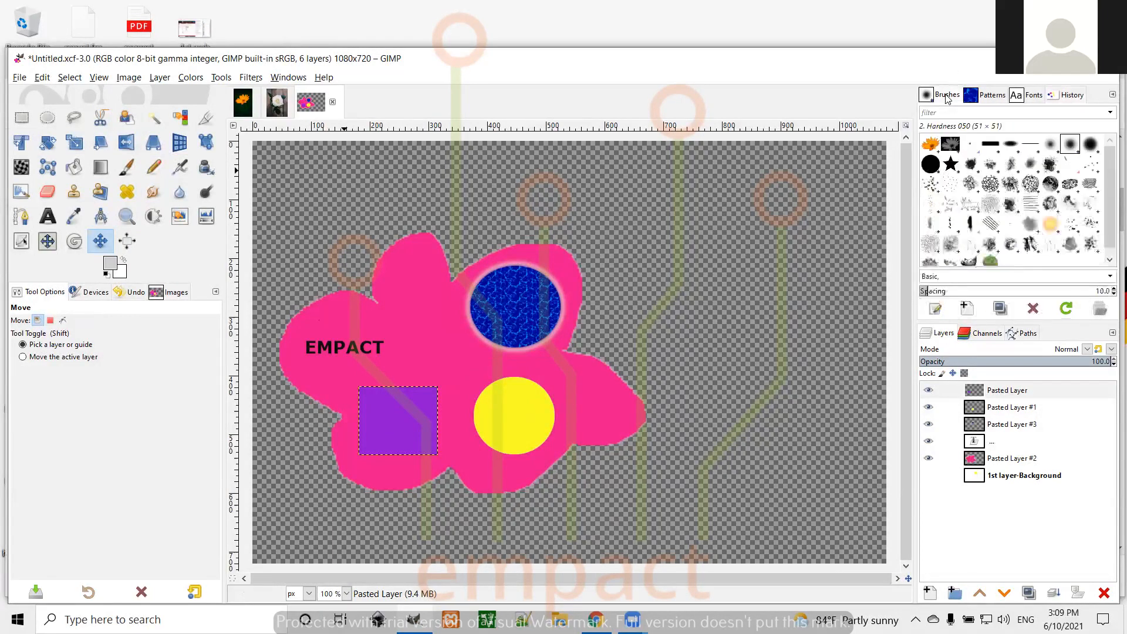
left_click(253, 106)
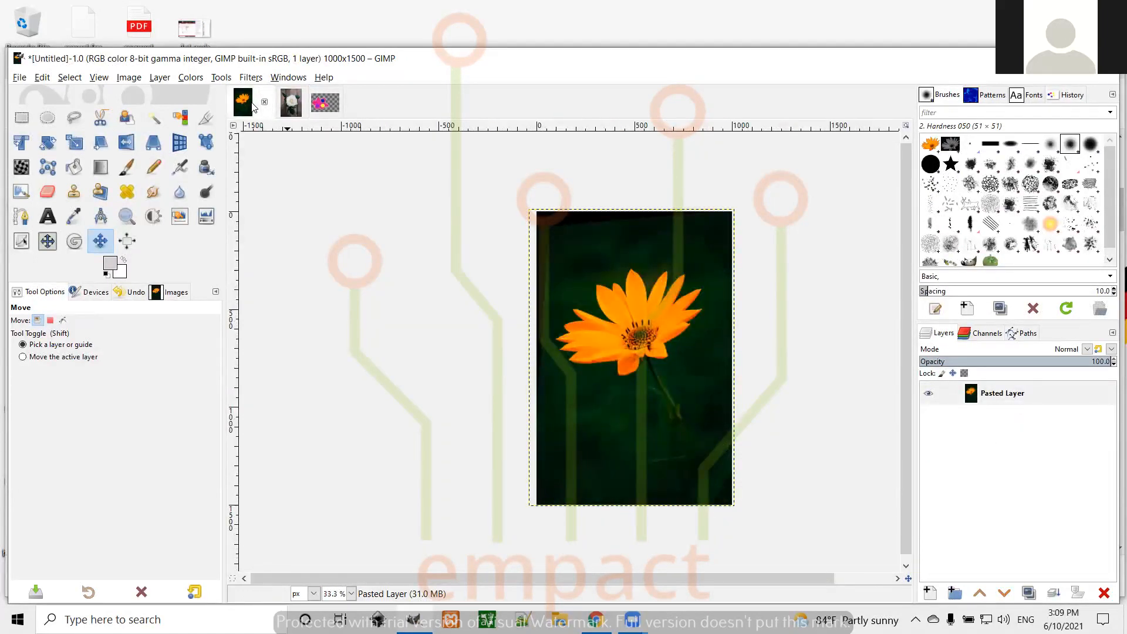
left_click(127, 167)
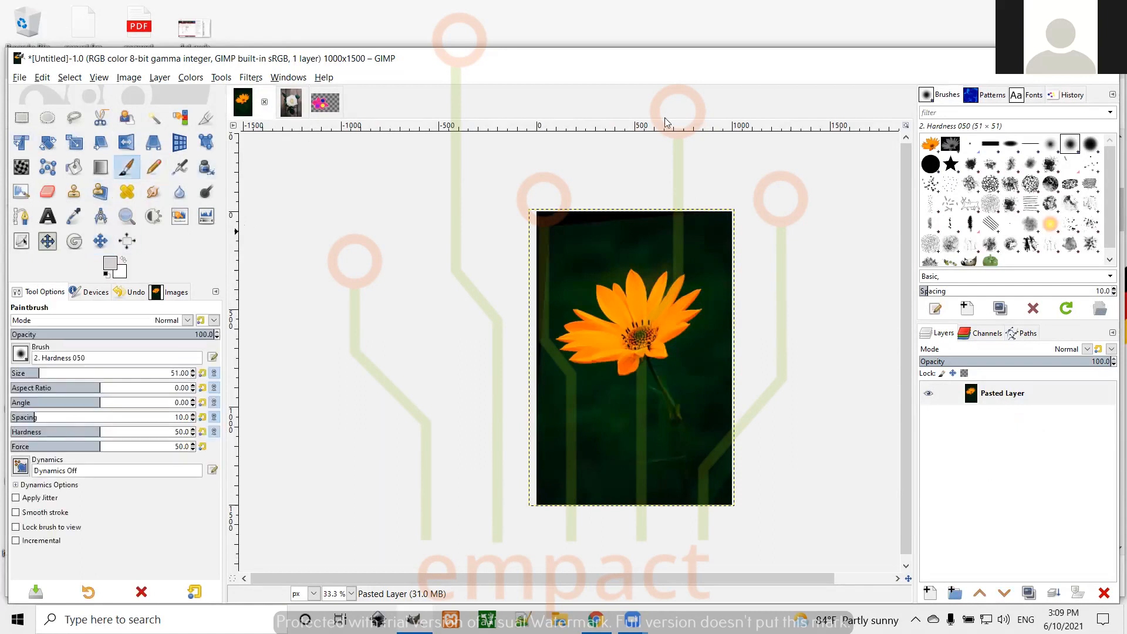
left_click(951, 165)
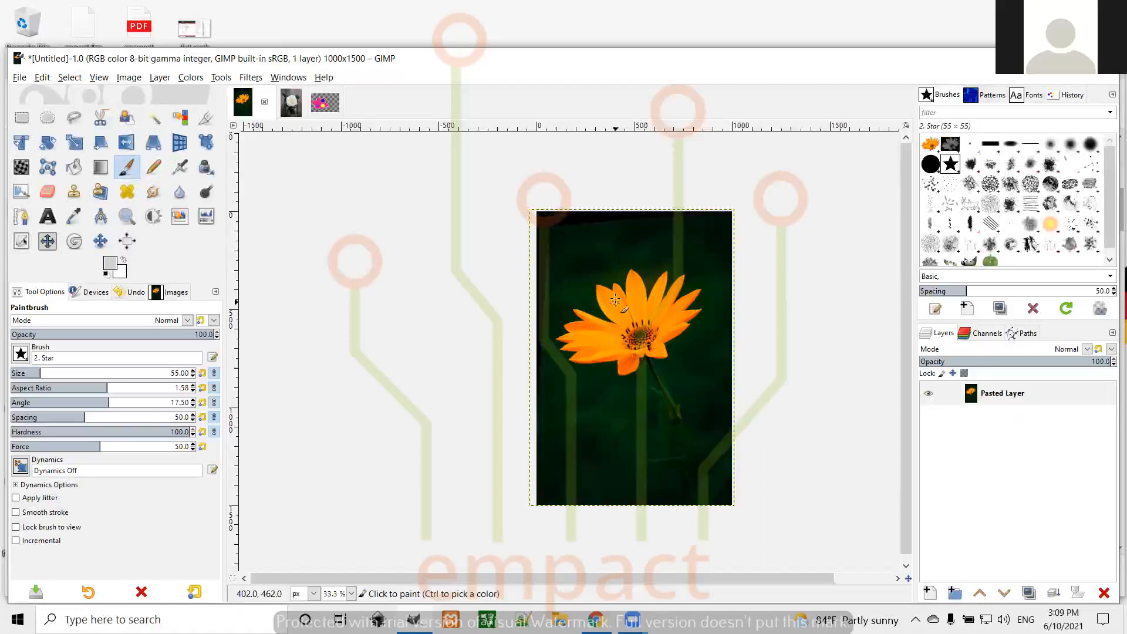
mouse_move(583, 242)
left_mouse_down()
mouse_move(605, 259)
mouse_move(633, 260)
left_mouse_up()
Step: Stamp single grey stars around the orange flower and paint a winding freehand star trail across its petals
left_click(653, 246)
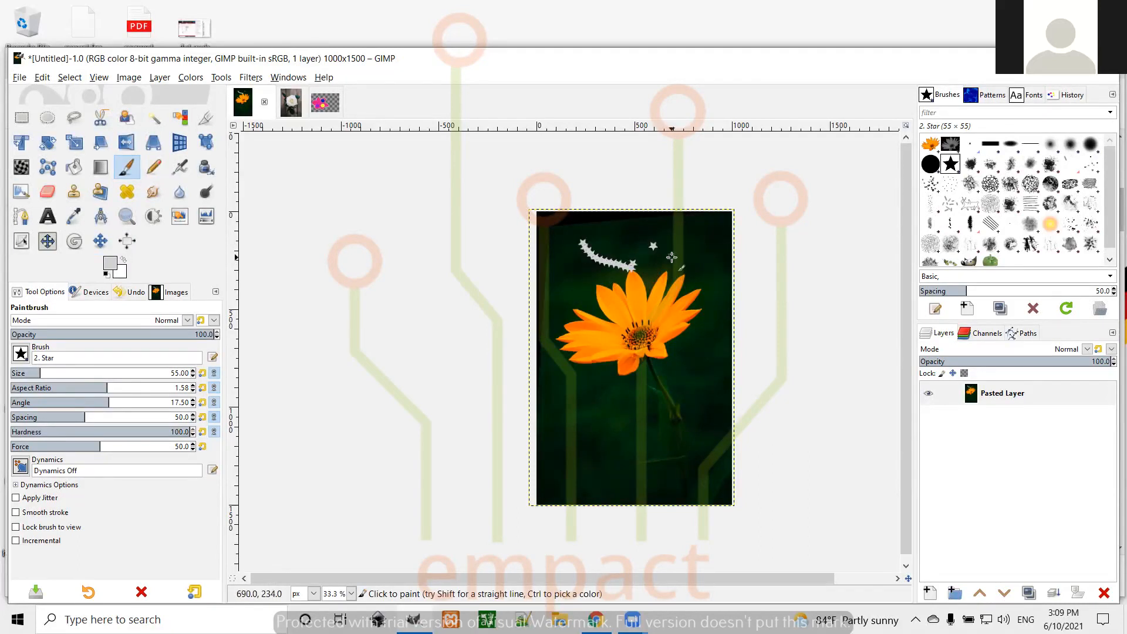
left_click(686, 243)
left_click(701, 255)
left_click(707, 290)
left_click(710, 323)
left_click(635, 381)
left_click(608, 401)
left_click(573, 290)
mouse_move(570, 275)
left_mouse_down()
mouse_move(566, 337)
mouse_move(613, 391)
mouse_move(663, 362)
mouse_move(654, 279)
mouse_move(699, 278)
mouse_move(659, 314)
mouse_move(662, 384)
mouse_move(633, 404)
mouse_move(619, 288)
left_mouse_up()
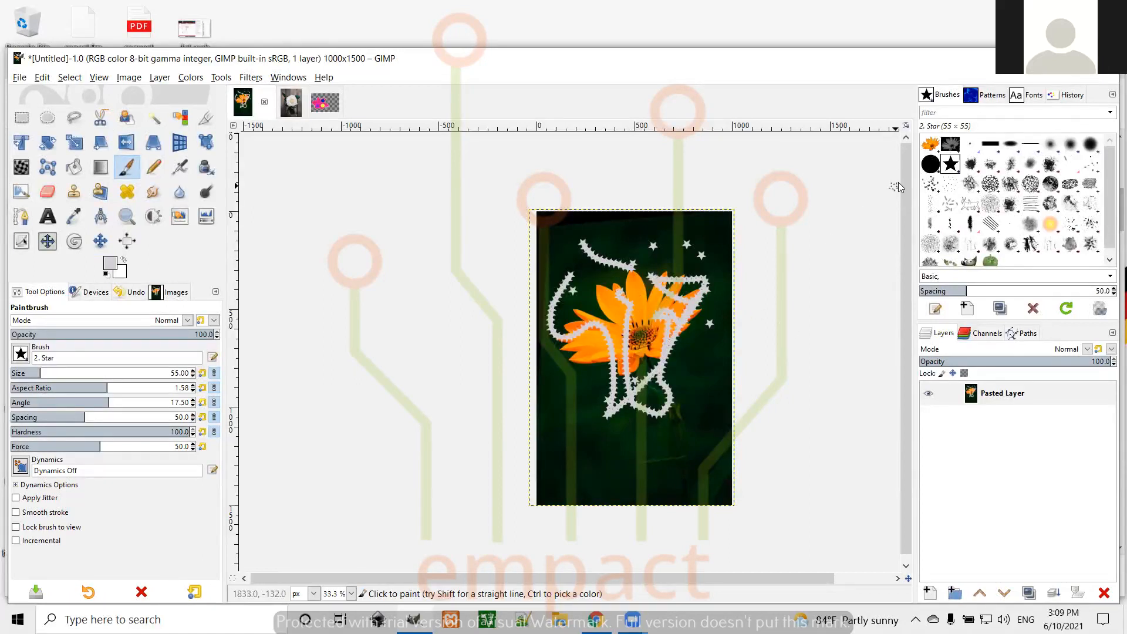
Step: Choose the Cell 02 texture brush and paint light grey texture over the orange flower's petals
scroll(1075, 219, "down", 1)
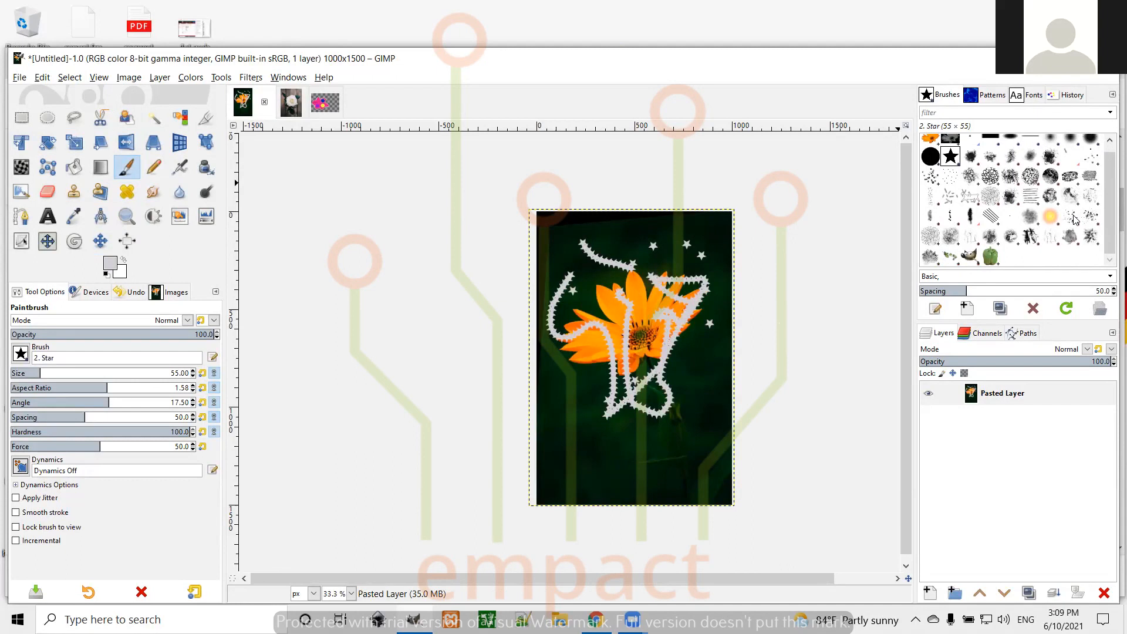
scroll(1074, 219, "up", 1)
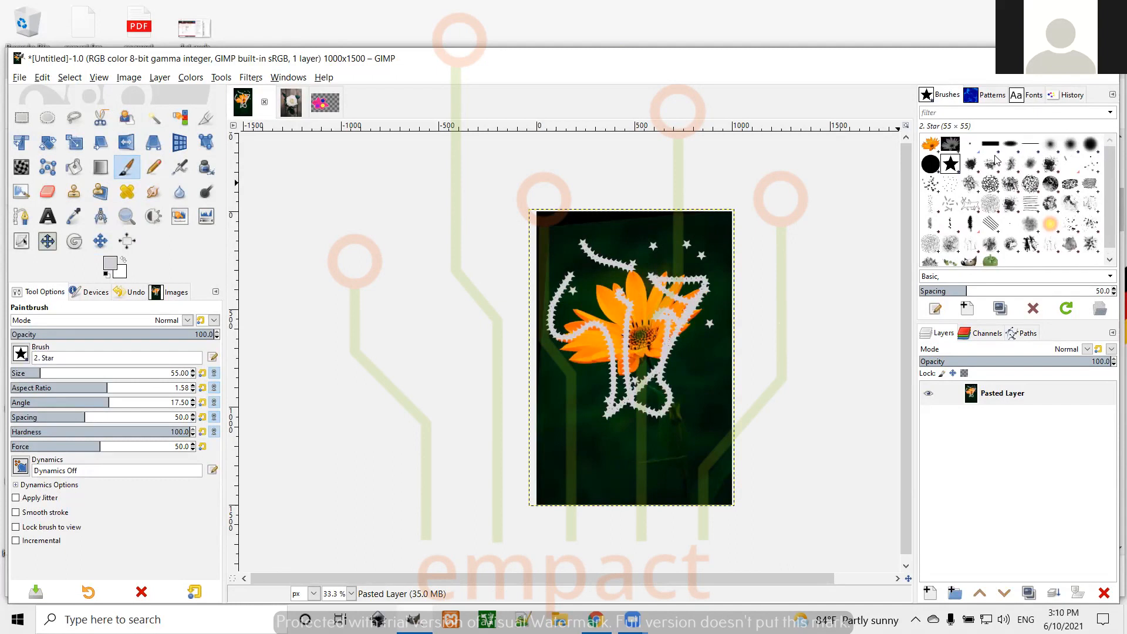
left_click(991, 184)
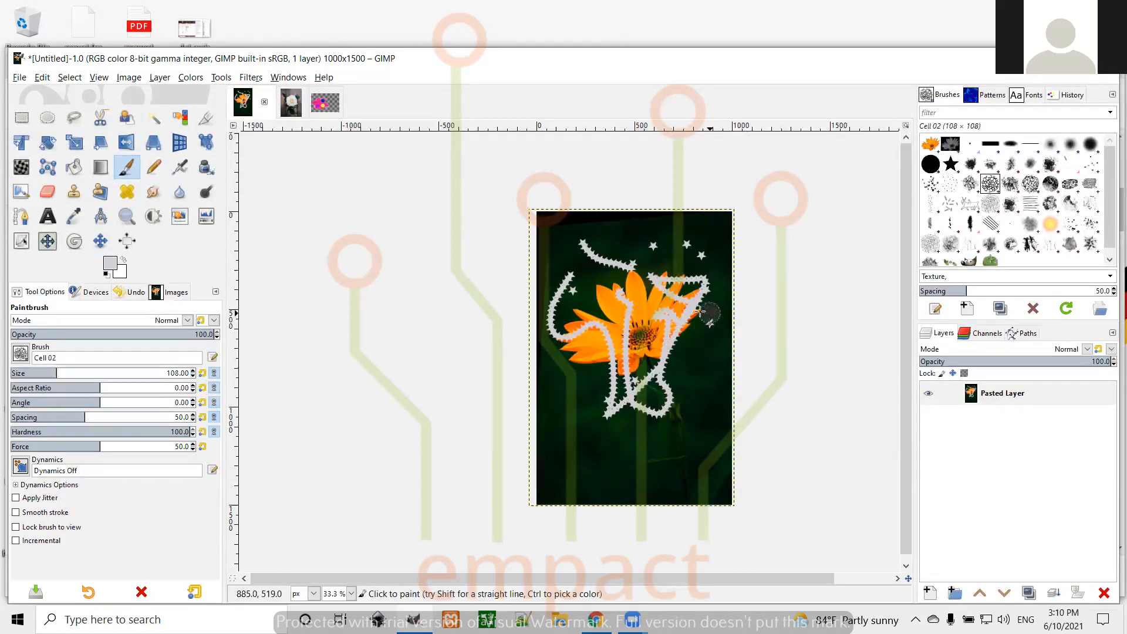
mouse_move(663, 287)
left_mouse_down()
mouse_move(620, 356)
mouse_move(640, 375)
mouse_move(597, 348)
mouse_move(604, 303)
mouse_move(589, 320)
mouse_move(600, 341)
left_mouse_up()
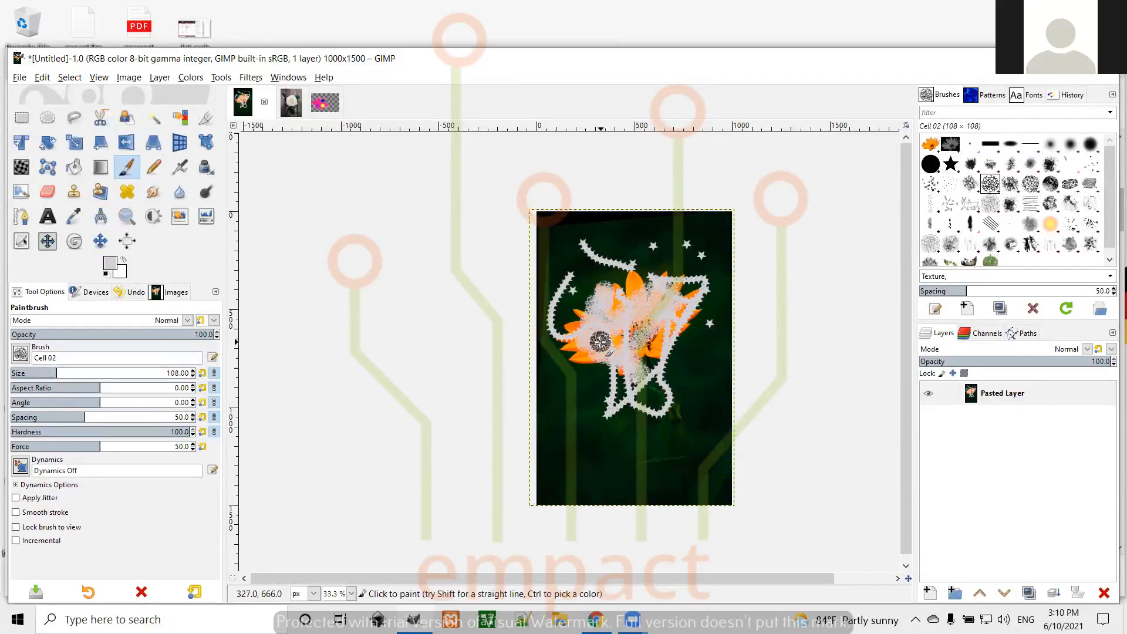
Step: Set the foreground colour to yellow f8ff27 and paint a Cell 02 stroke zigzagging down across the flower
left_click(110, 265)
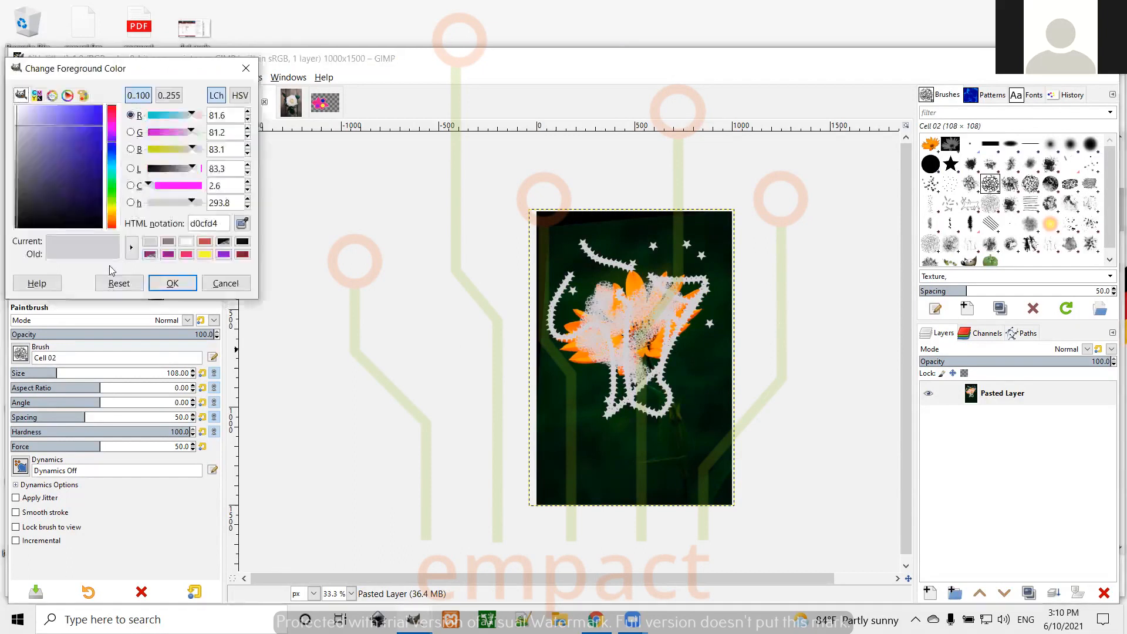
left_click(205, 253)
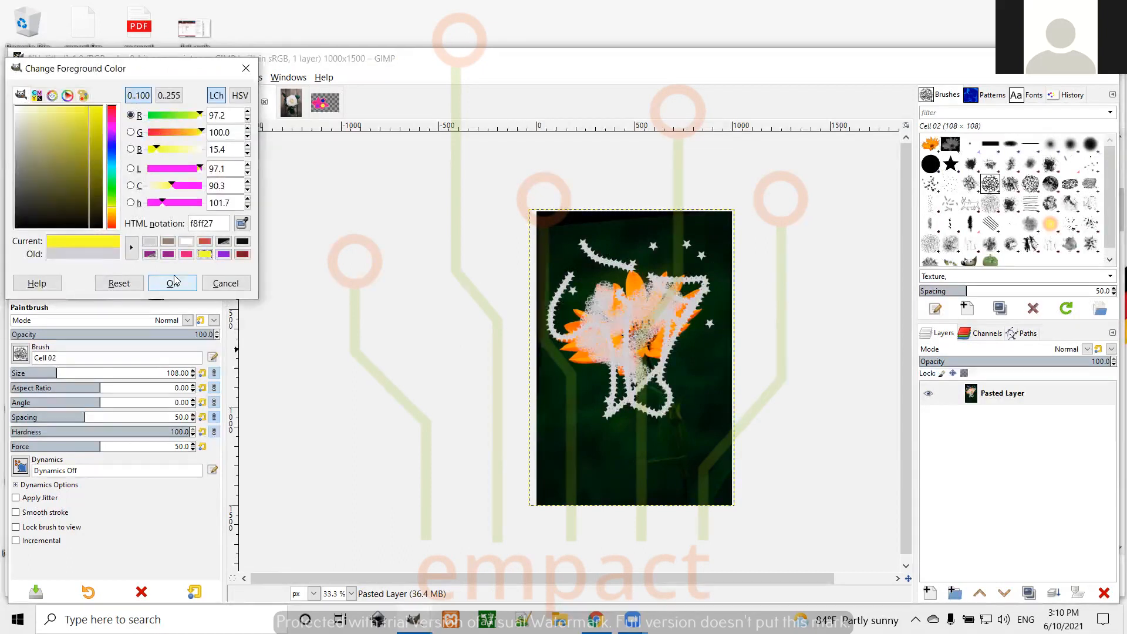
left_click(193, 278)
mouse_move(615, 233)
left_mouse_down()
mouse_move(639, 282)
mouse_move(640, 344)
mouse_move(676, 394)
left_mouse_up()
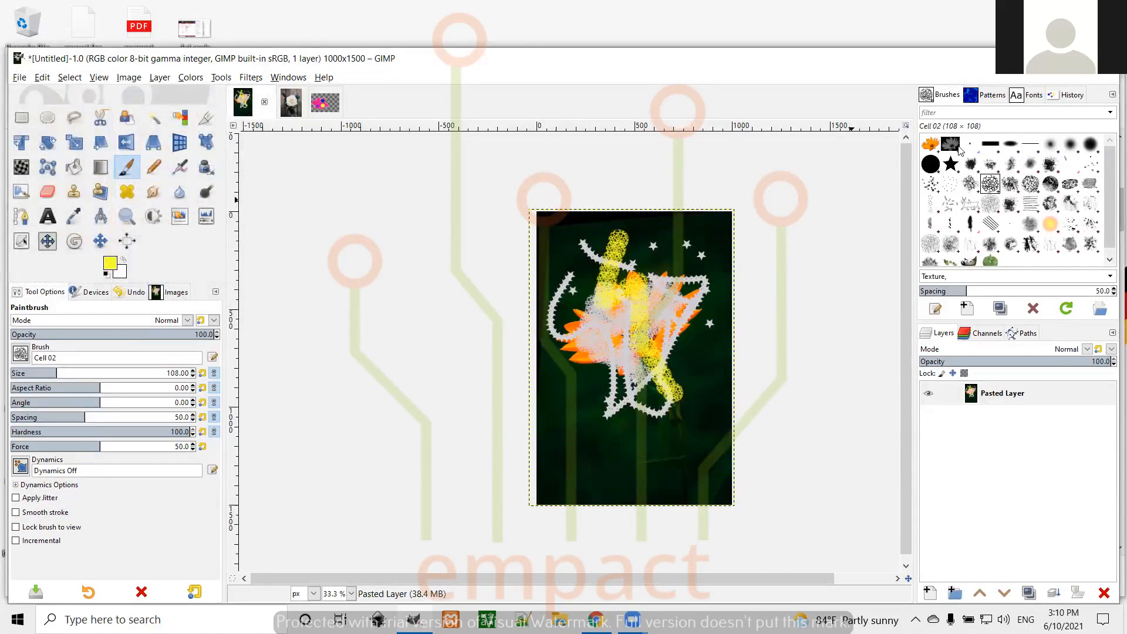
Step: With the 2. Hardness 100 brush, stamp yellow dots around the flower and paint a solid yellow zigzag over its petals
left_click(936, 167)
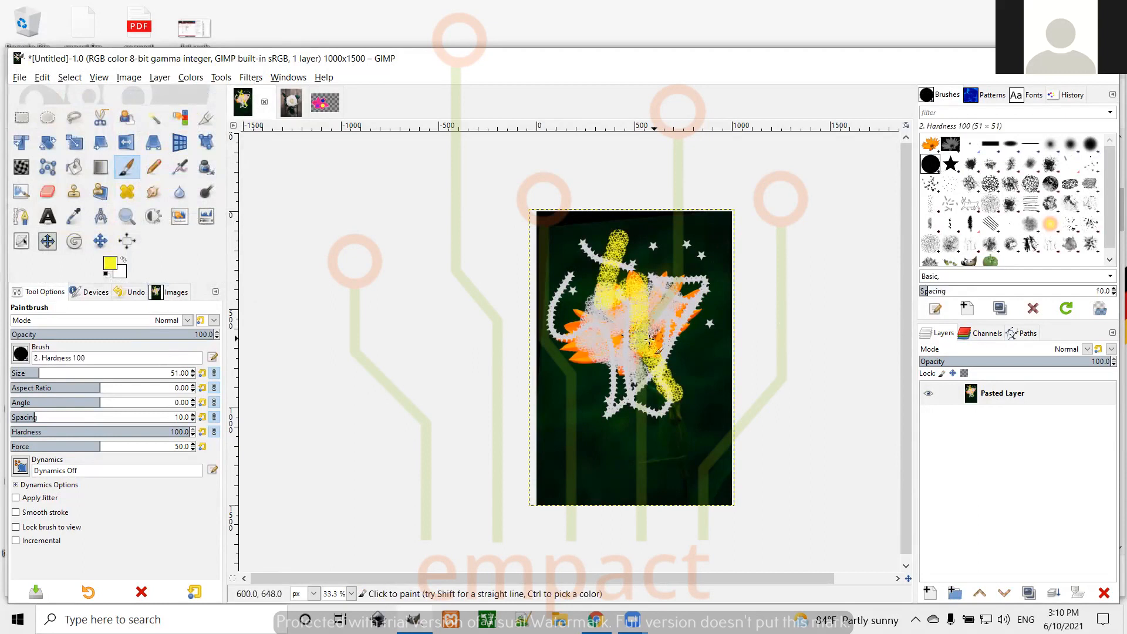
left_click(710, 356)
left_click(704, 379)
left_click(652, 424)
left_click(554, 425)
left_click(565, 340)
left_click(588, 275)
mouse_move(587, 285)
left_mouse_down()
mouse_move(621, 279)
mouse_move(610, 322)
mouse_move(619, 376)
left_mouse_up()
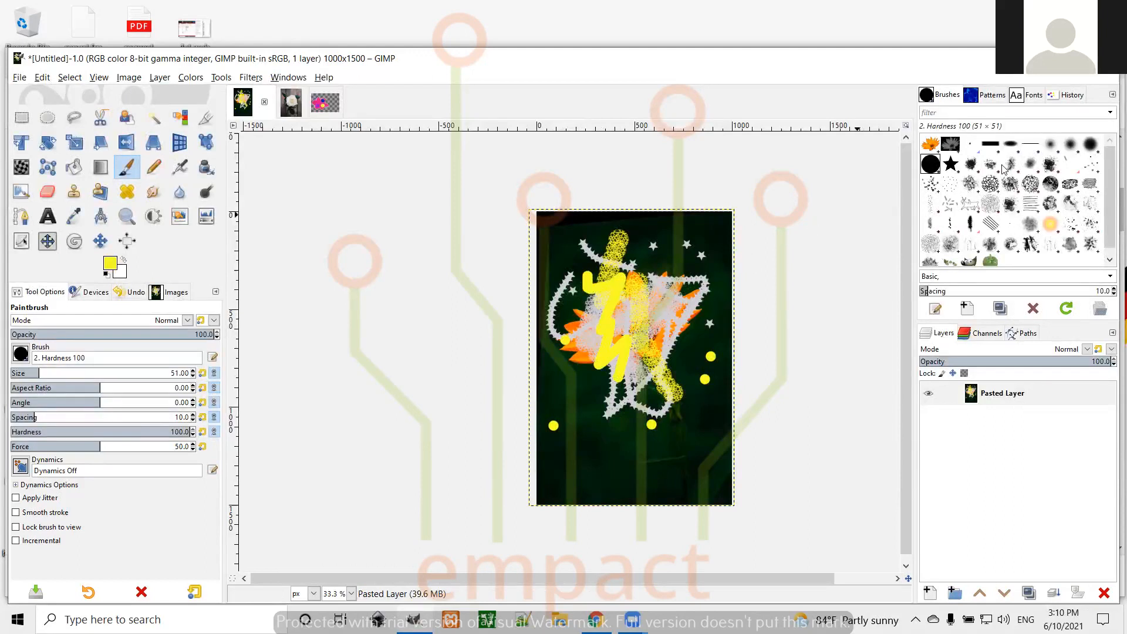
Step: Stamp five yellow stars above the flower with the 2. Star brush
left_click(950, 165)
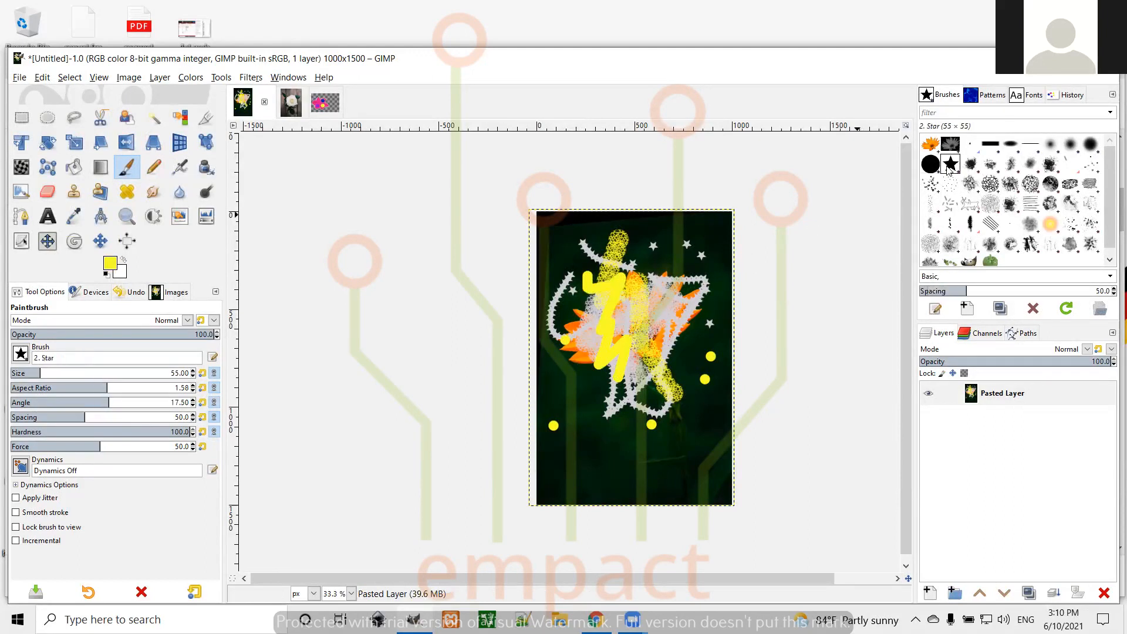
left_click(678, 260)
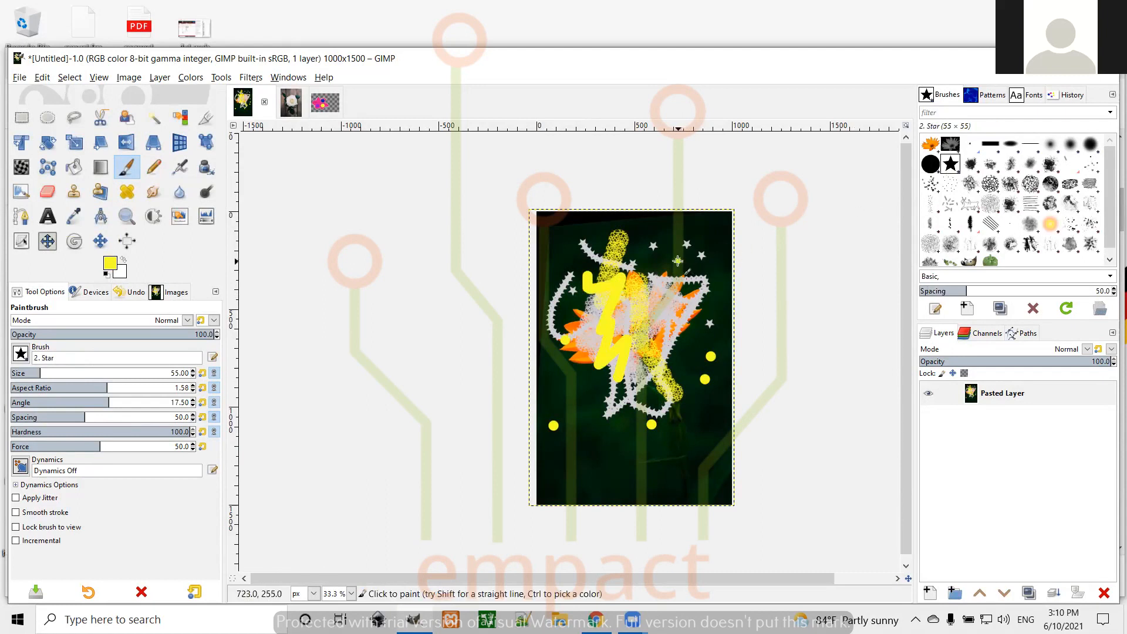
left_click(673, 242)
left_click(652, 232)
left_click(599, 231)
left_click(571, 245)
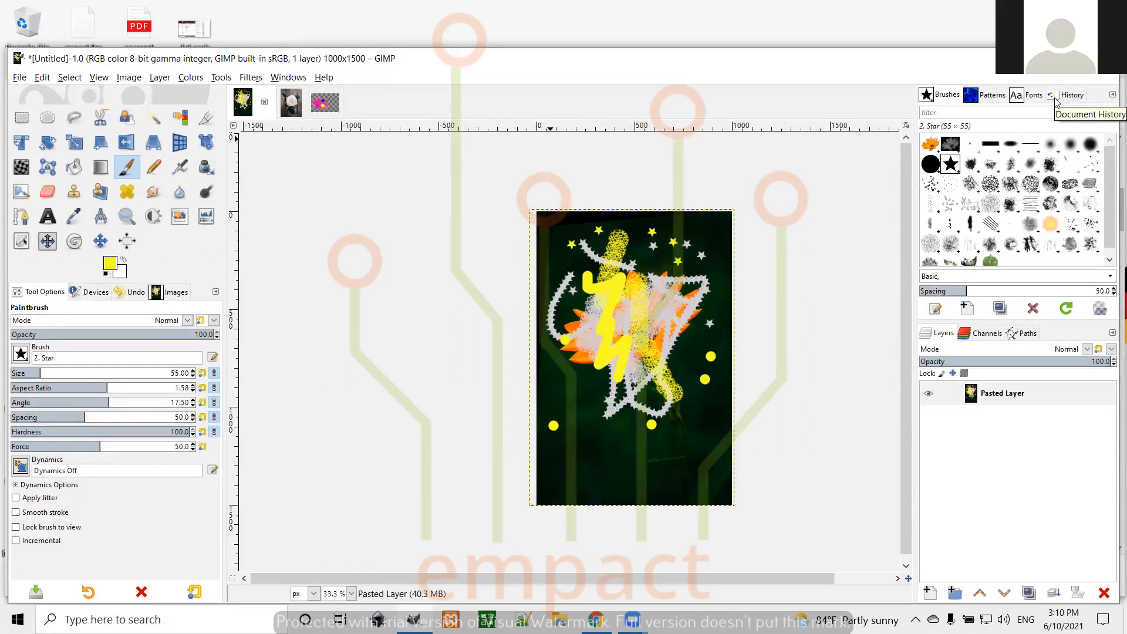
Step: Choose the Clipboard Image brush, stamp the copied orange flower on the lower part of the picture, and paint an upward column of flowers
left_click(933, 146)
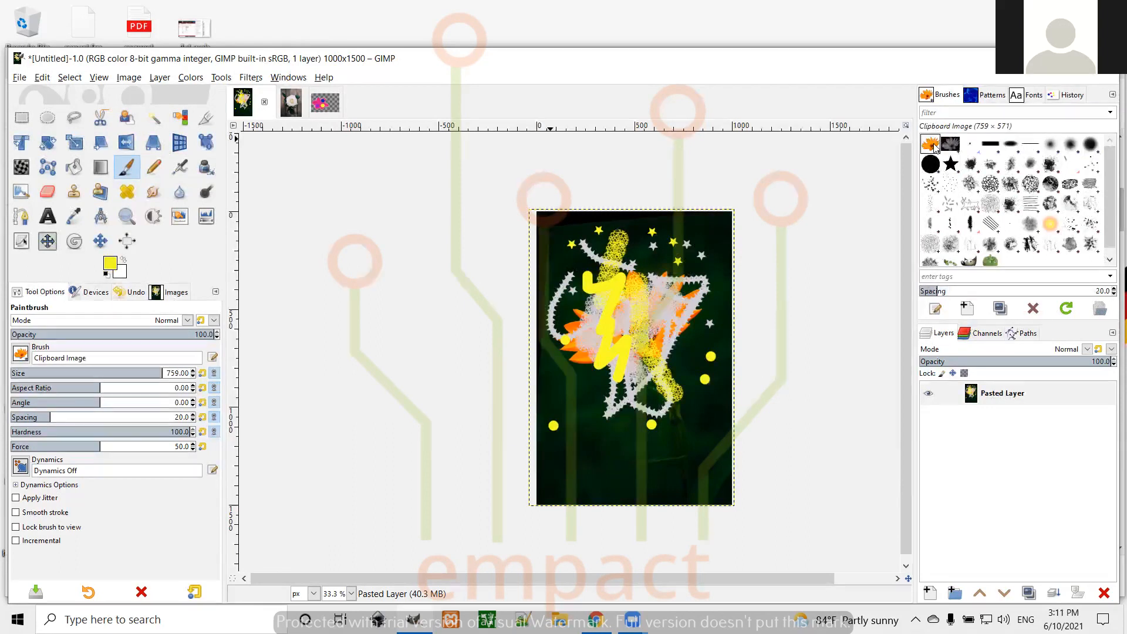
left_click(643, 404)
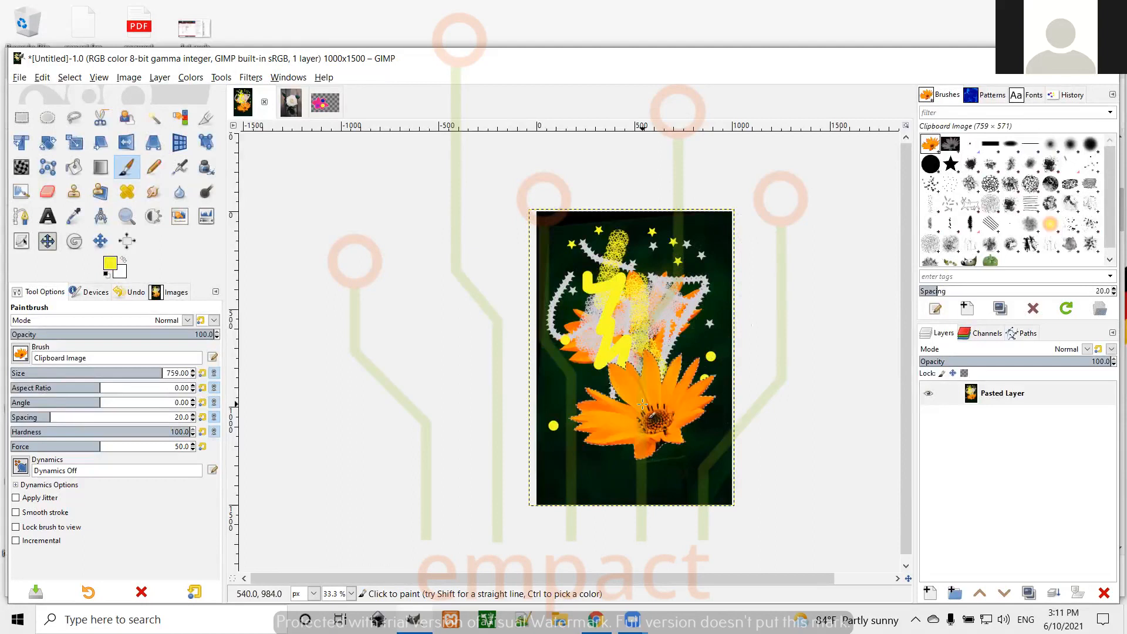
left_click_drag(643, 403, 631, 300)
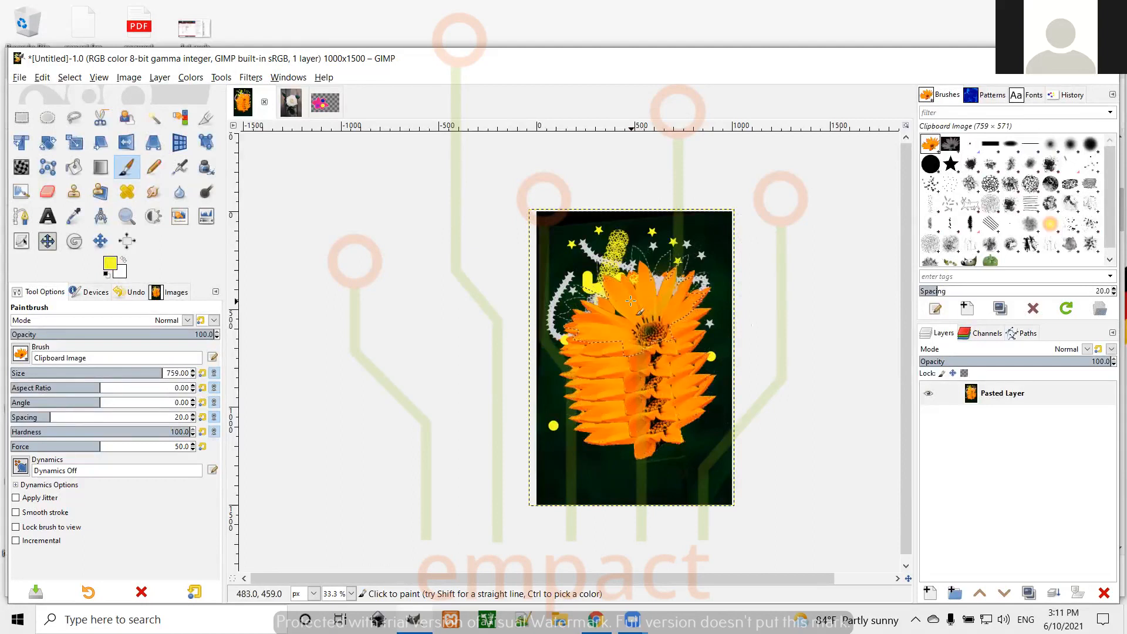